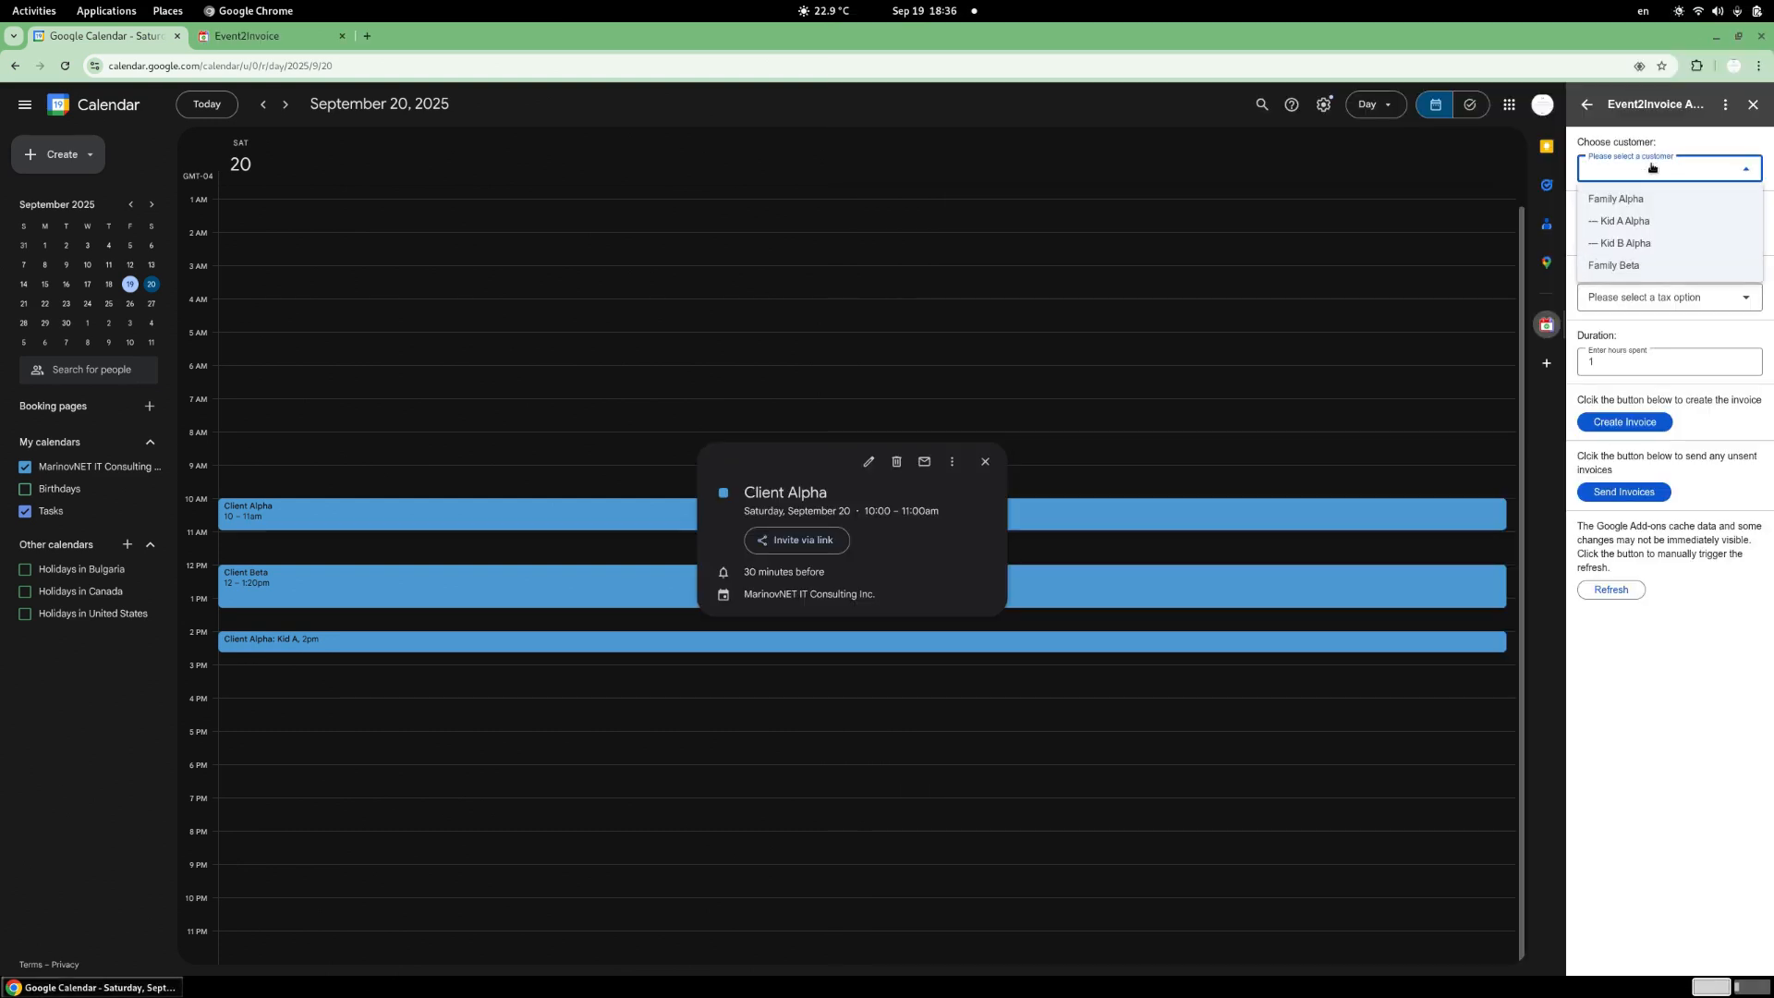
- Create an invoice from the Client Alpha event for Family Alpha with item Tutoring-55 and tax HST ON, and open its linked invoice
click(1649, 199)
click(1649, 232)
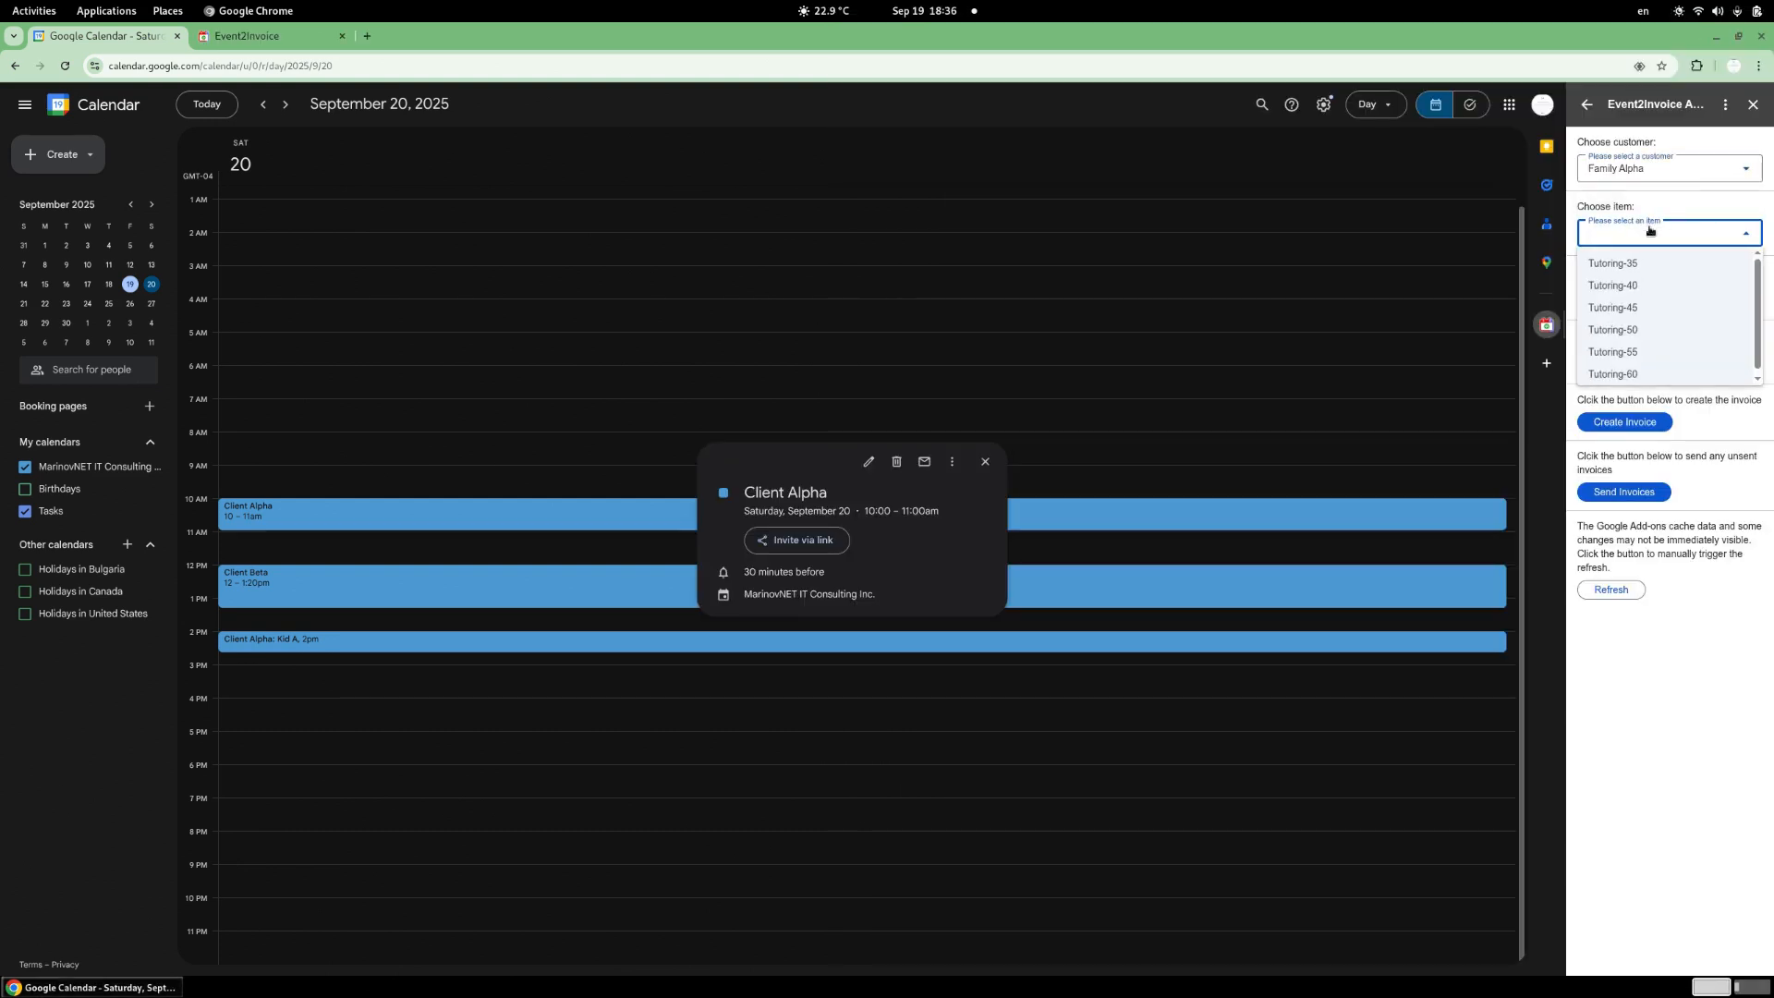
click(1644, 351)
click(1675, 295)
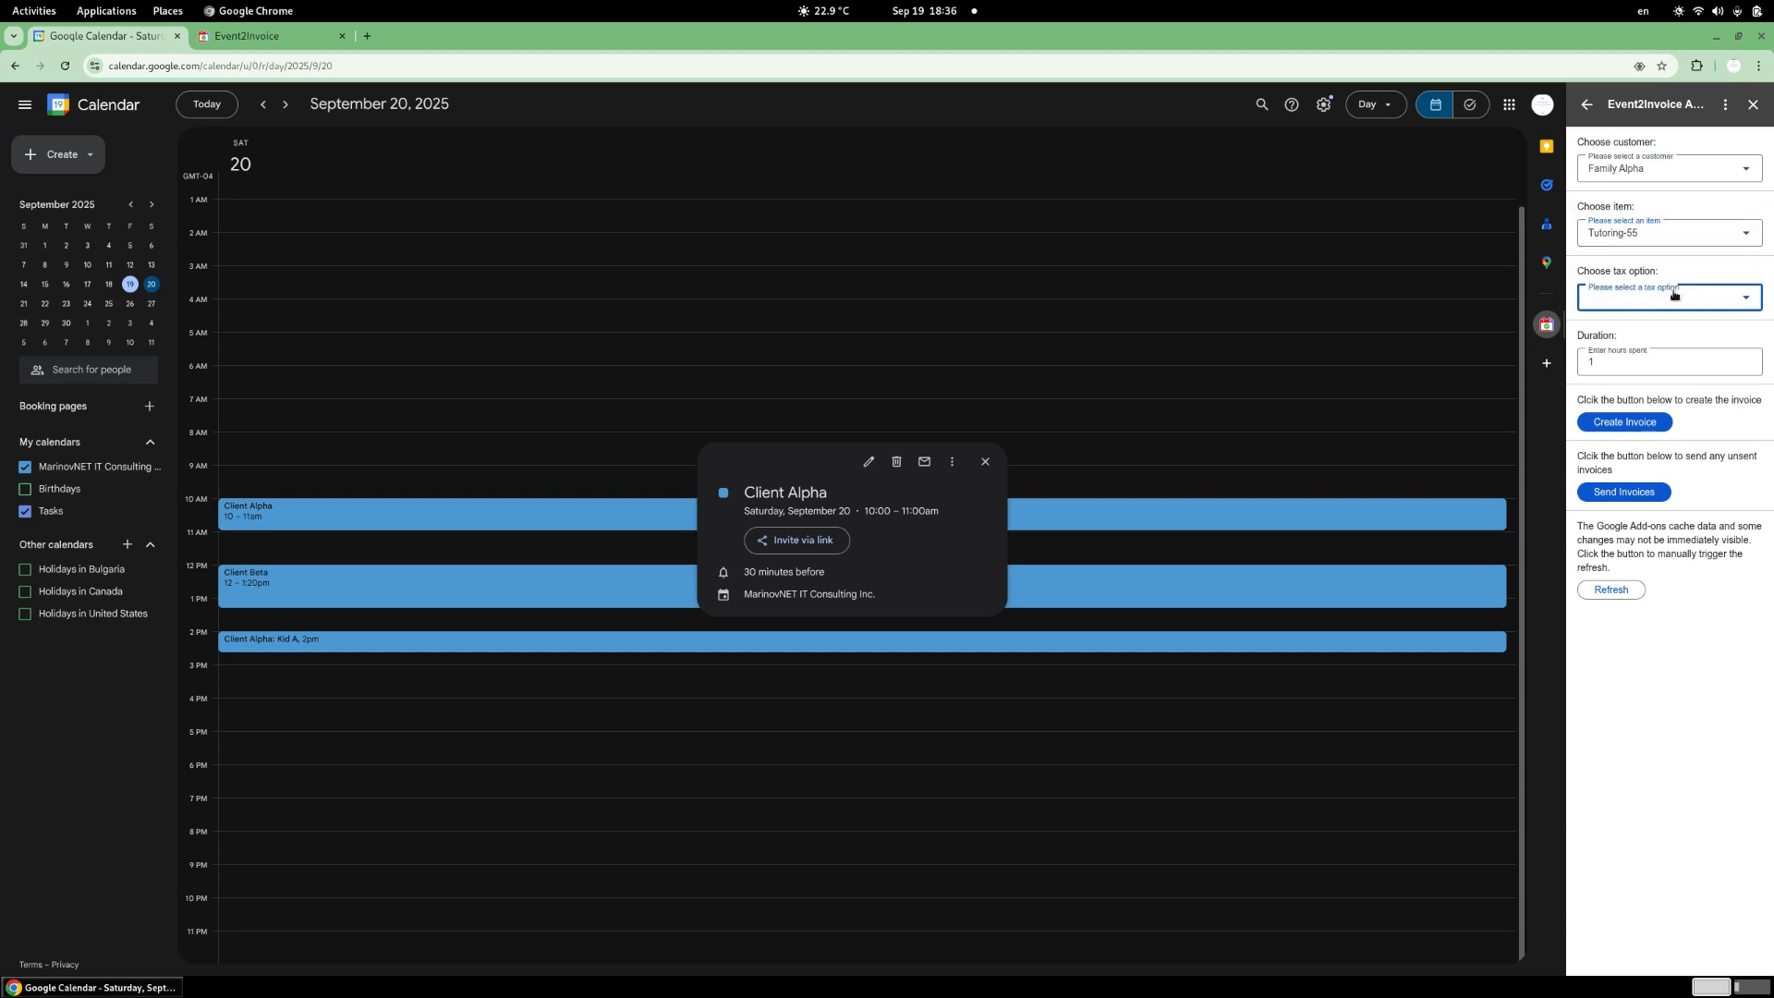
click(1647, 372)
click(1624, 421)
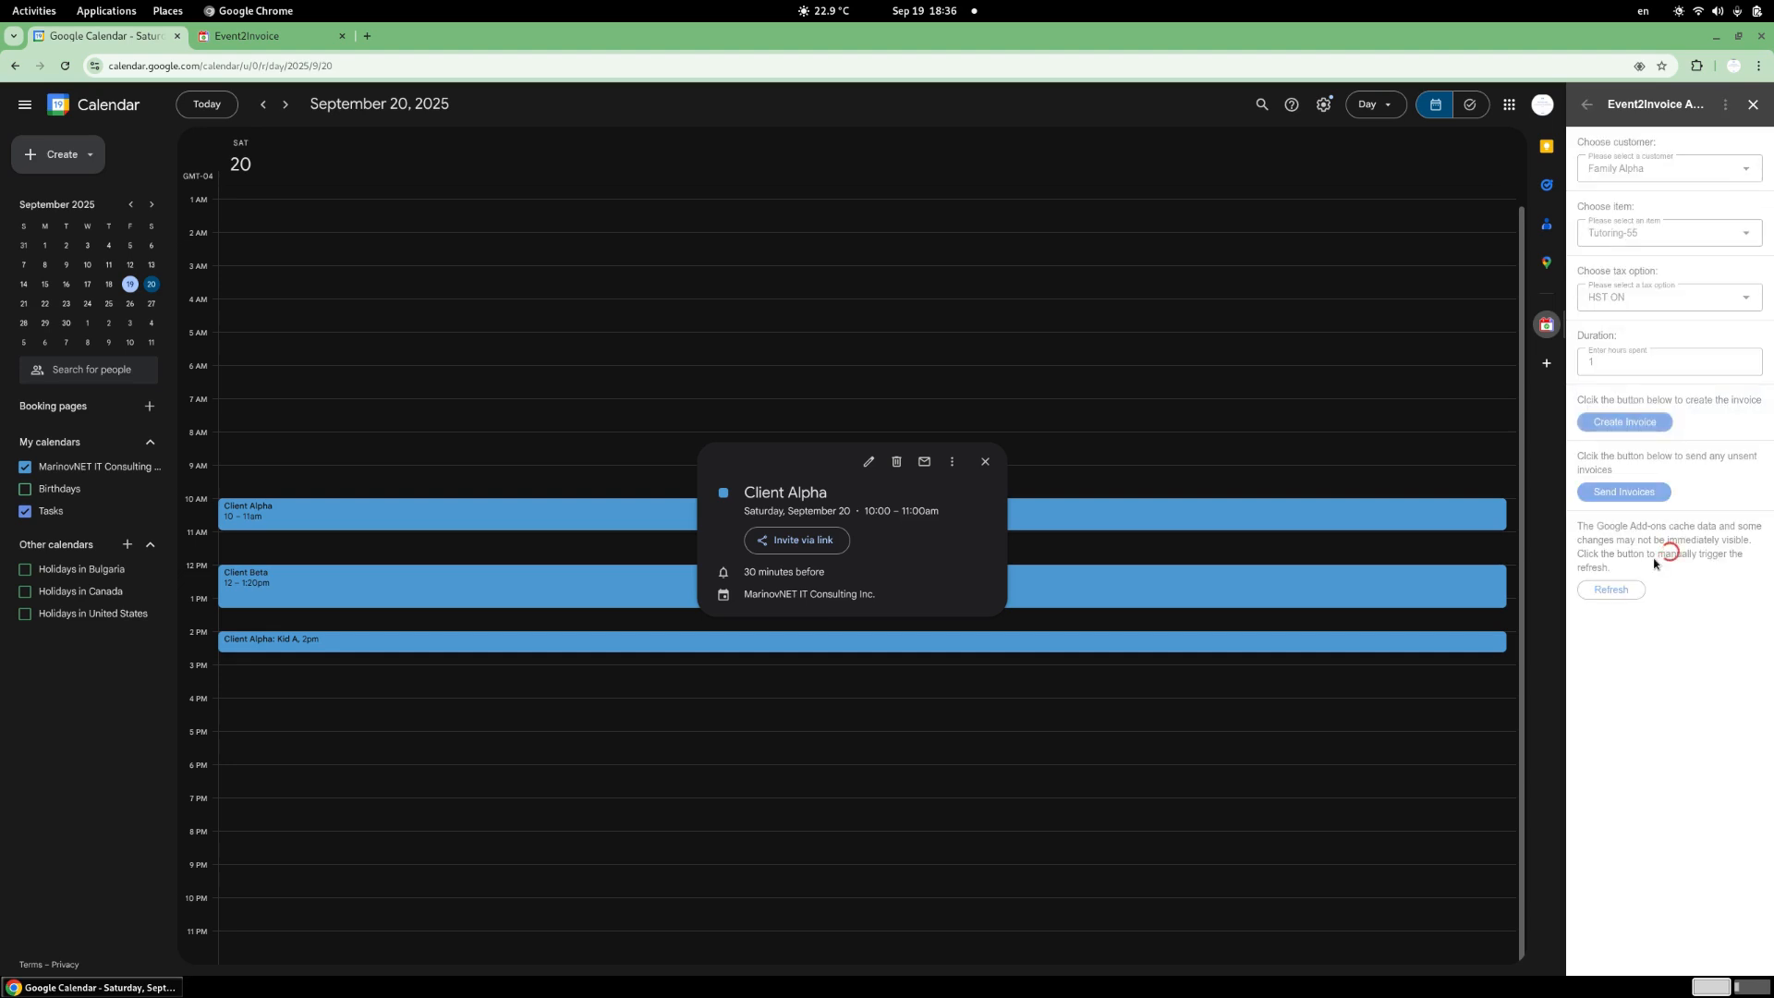
click(839, 520)
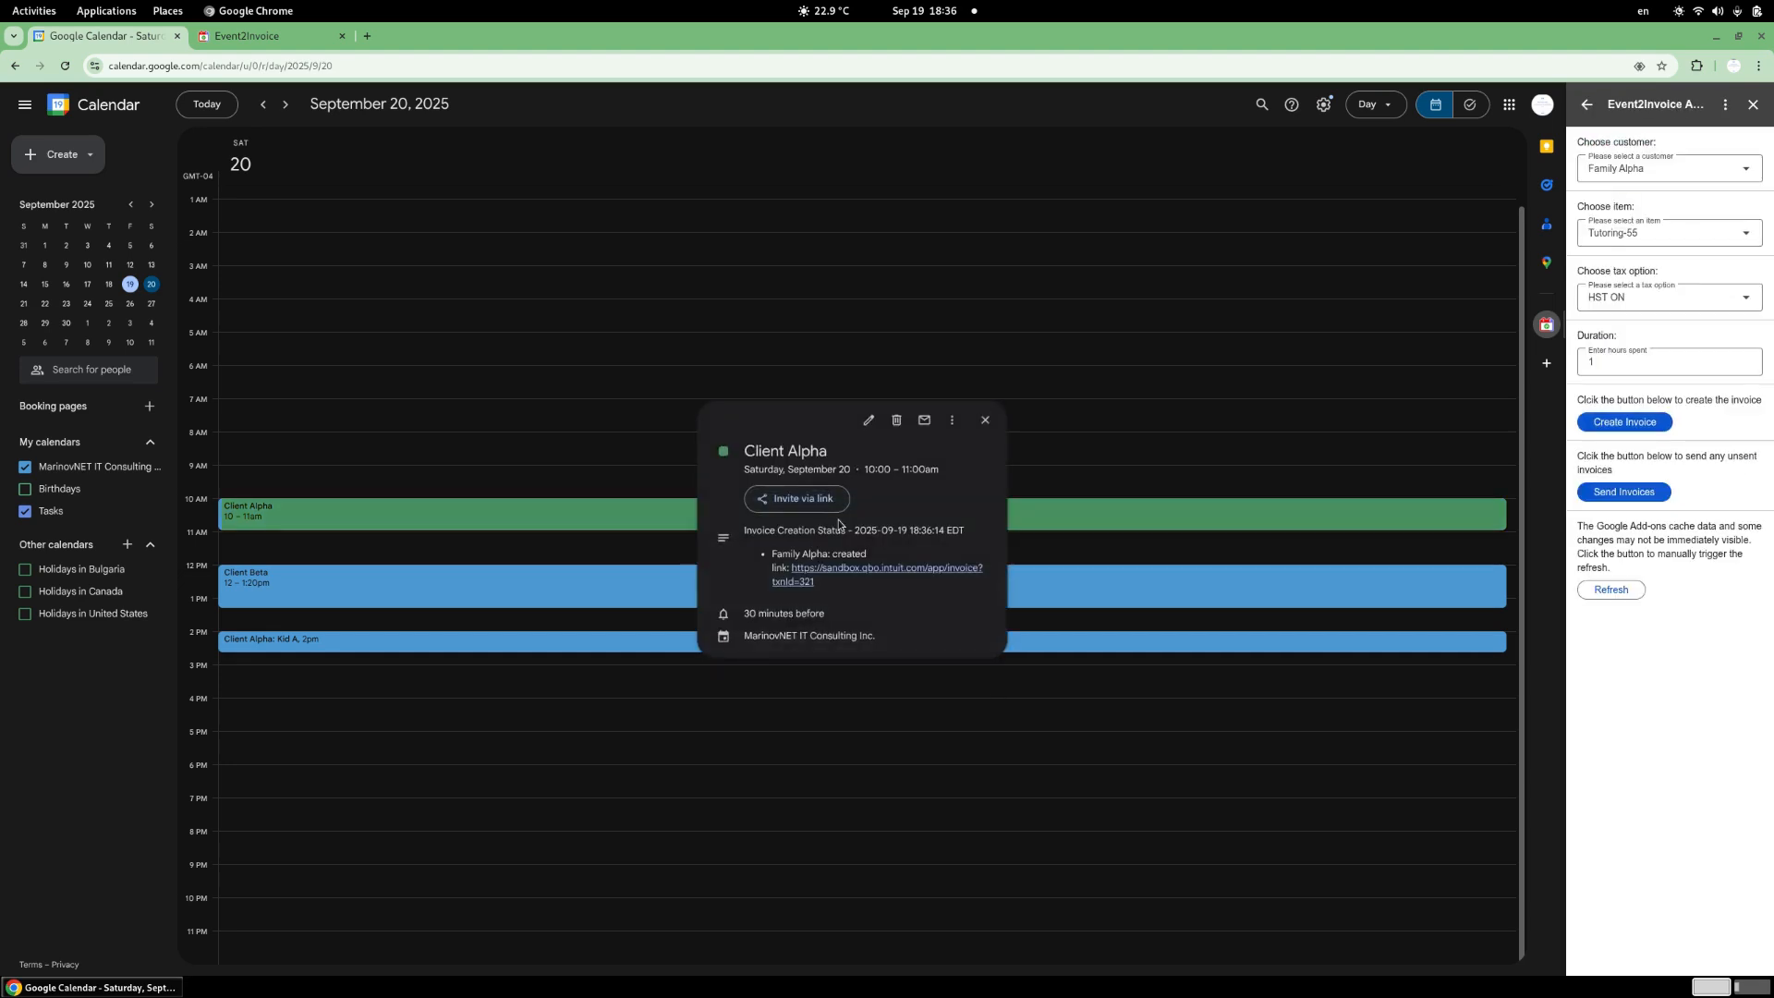
click(978, 566)
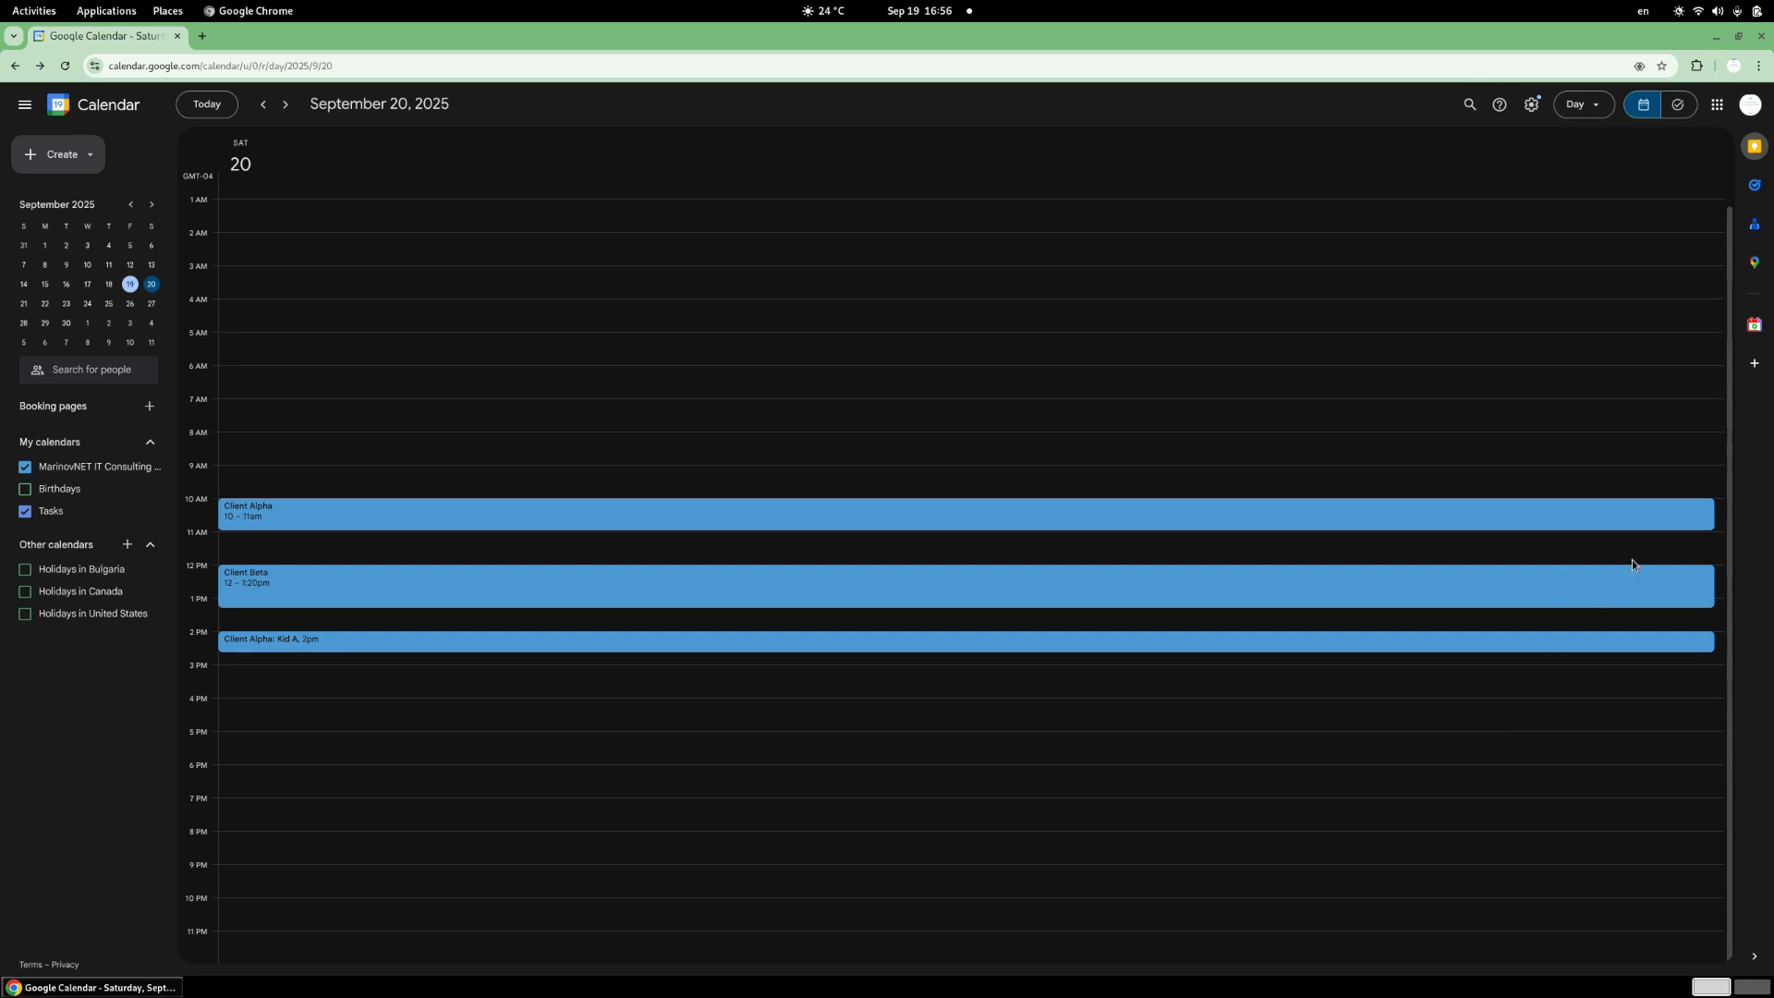
- Open the Event2Invoice add-on and grant it access with the Google account, continuing past the unverified-app warning
click(1755, 328)
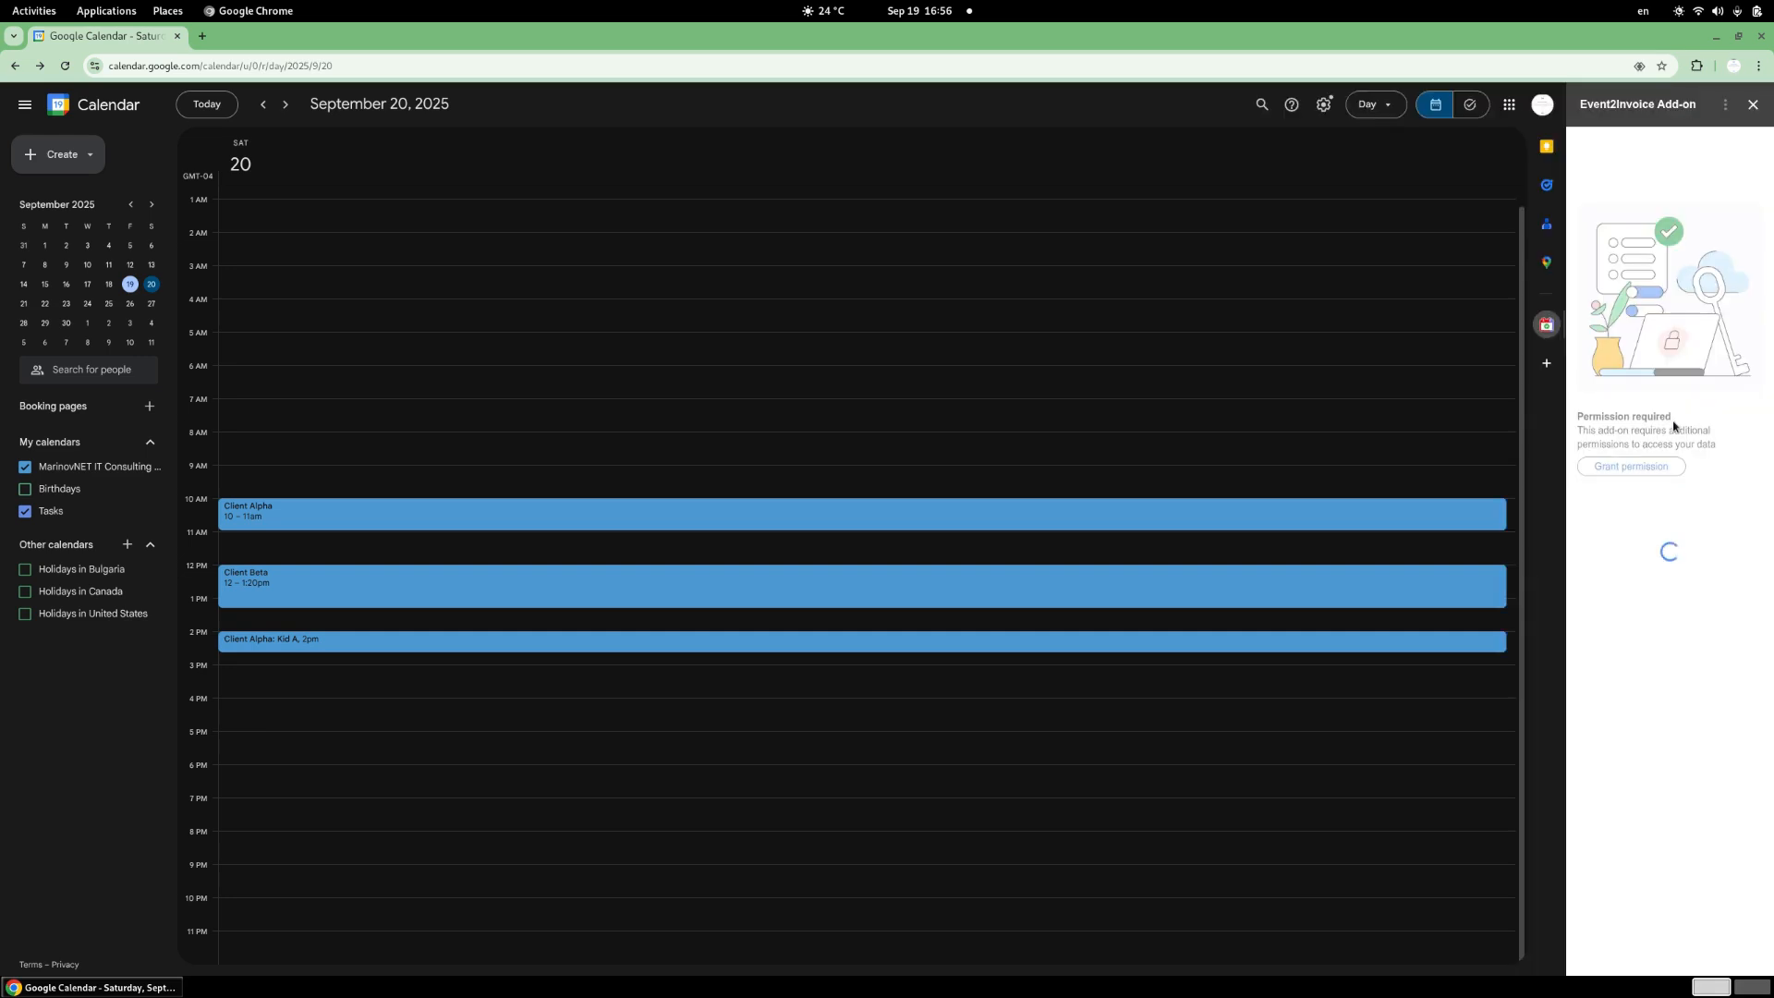
click(1639, 466)
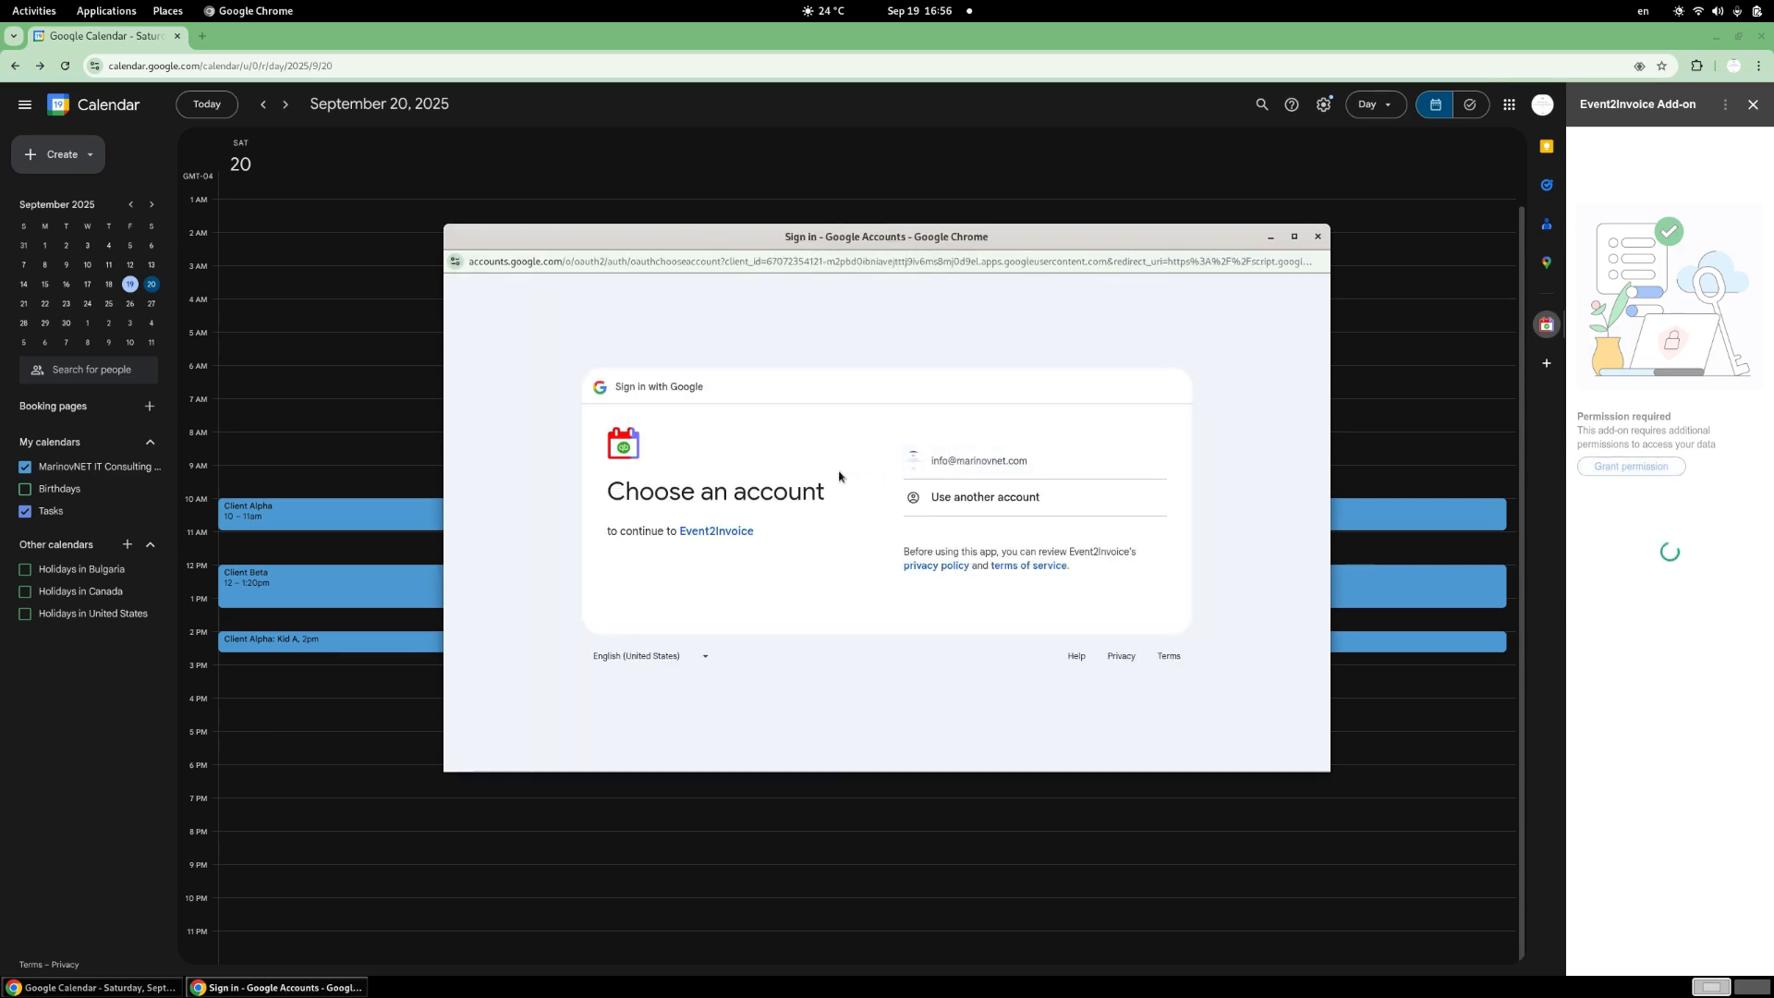
click(984, 464)
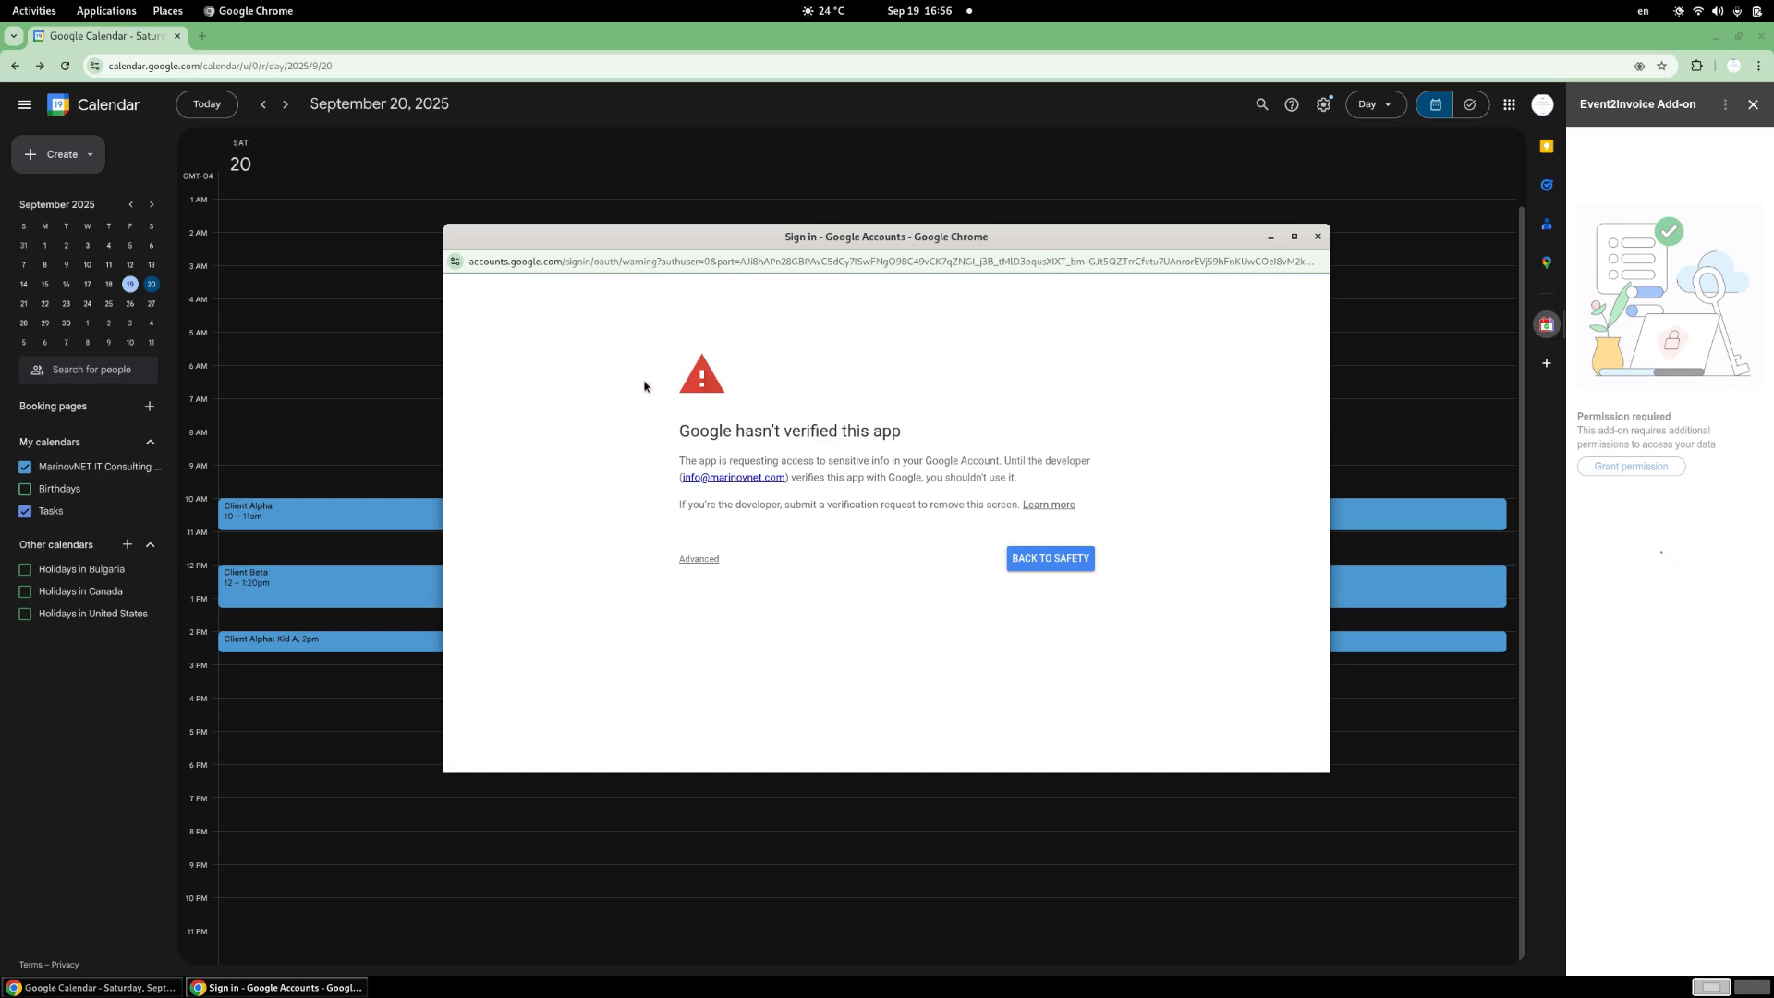
click(705, 558)
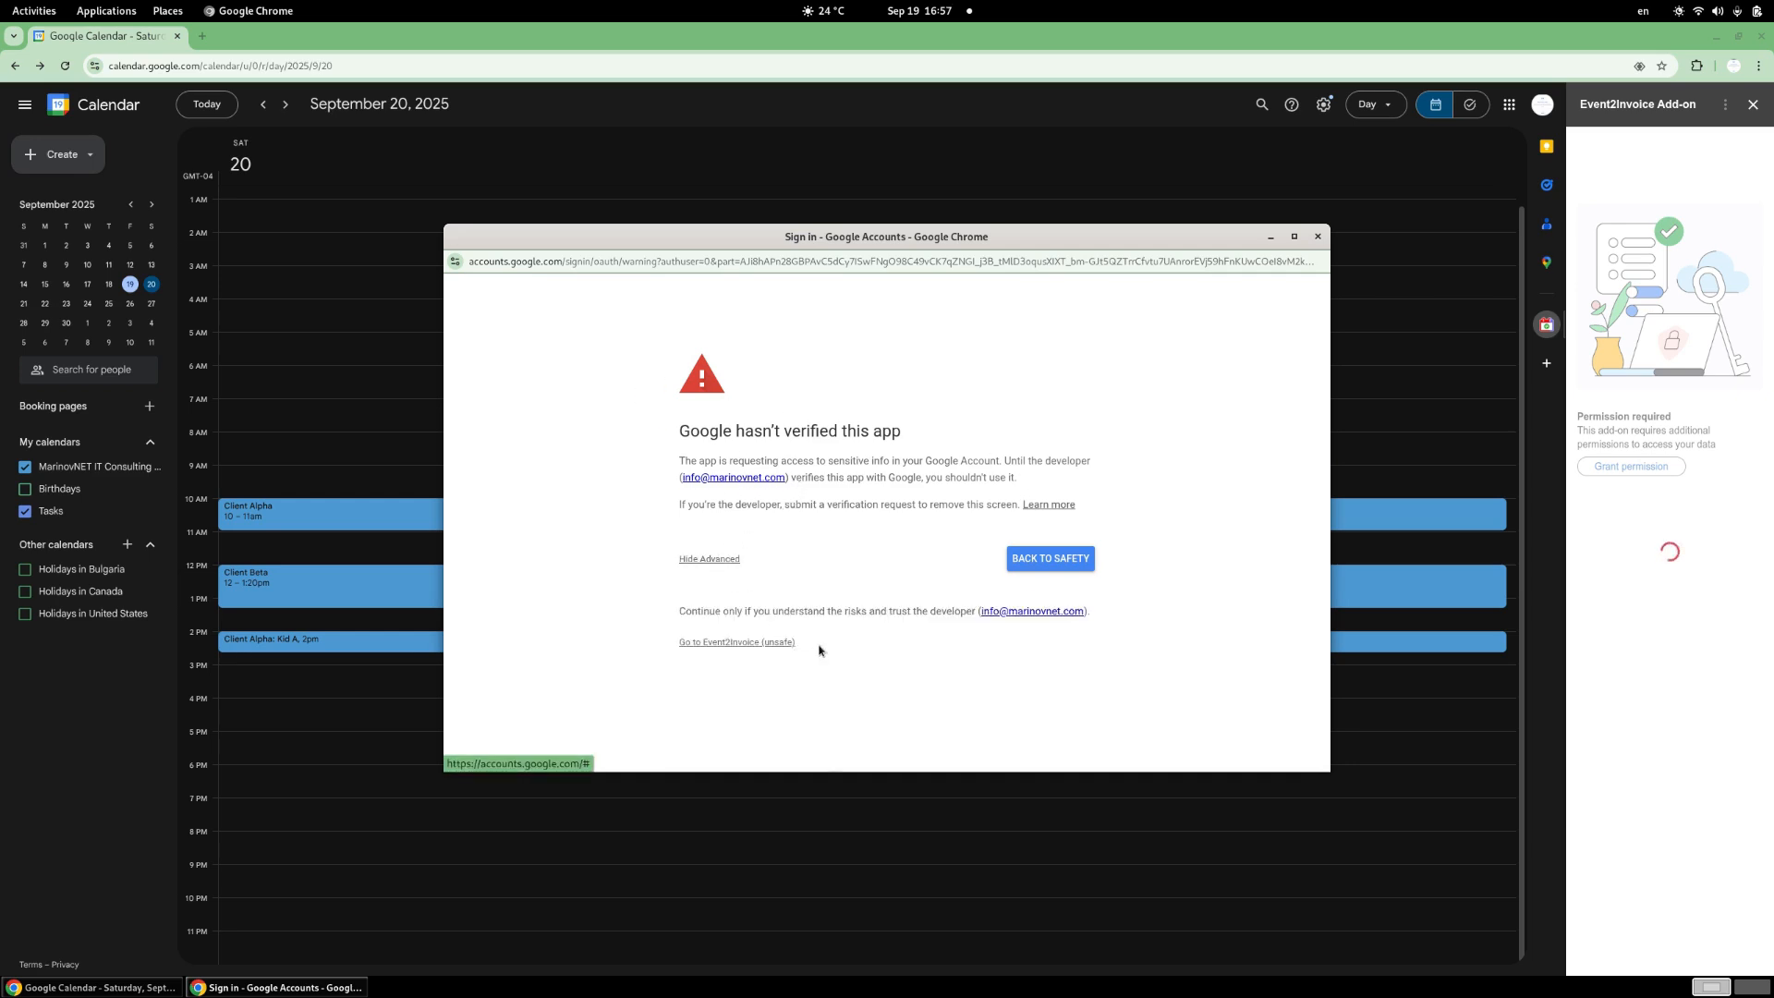
click(769, 643)
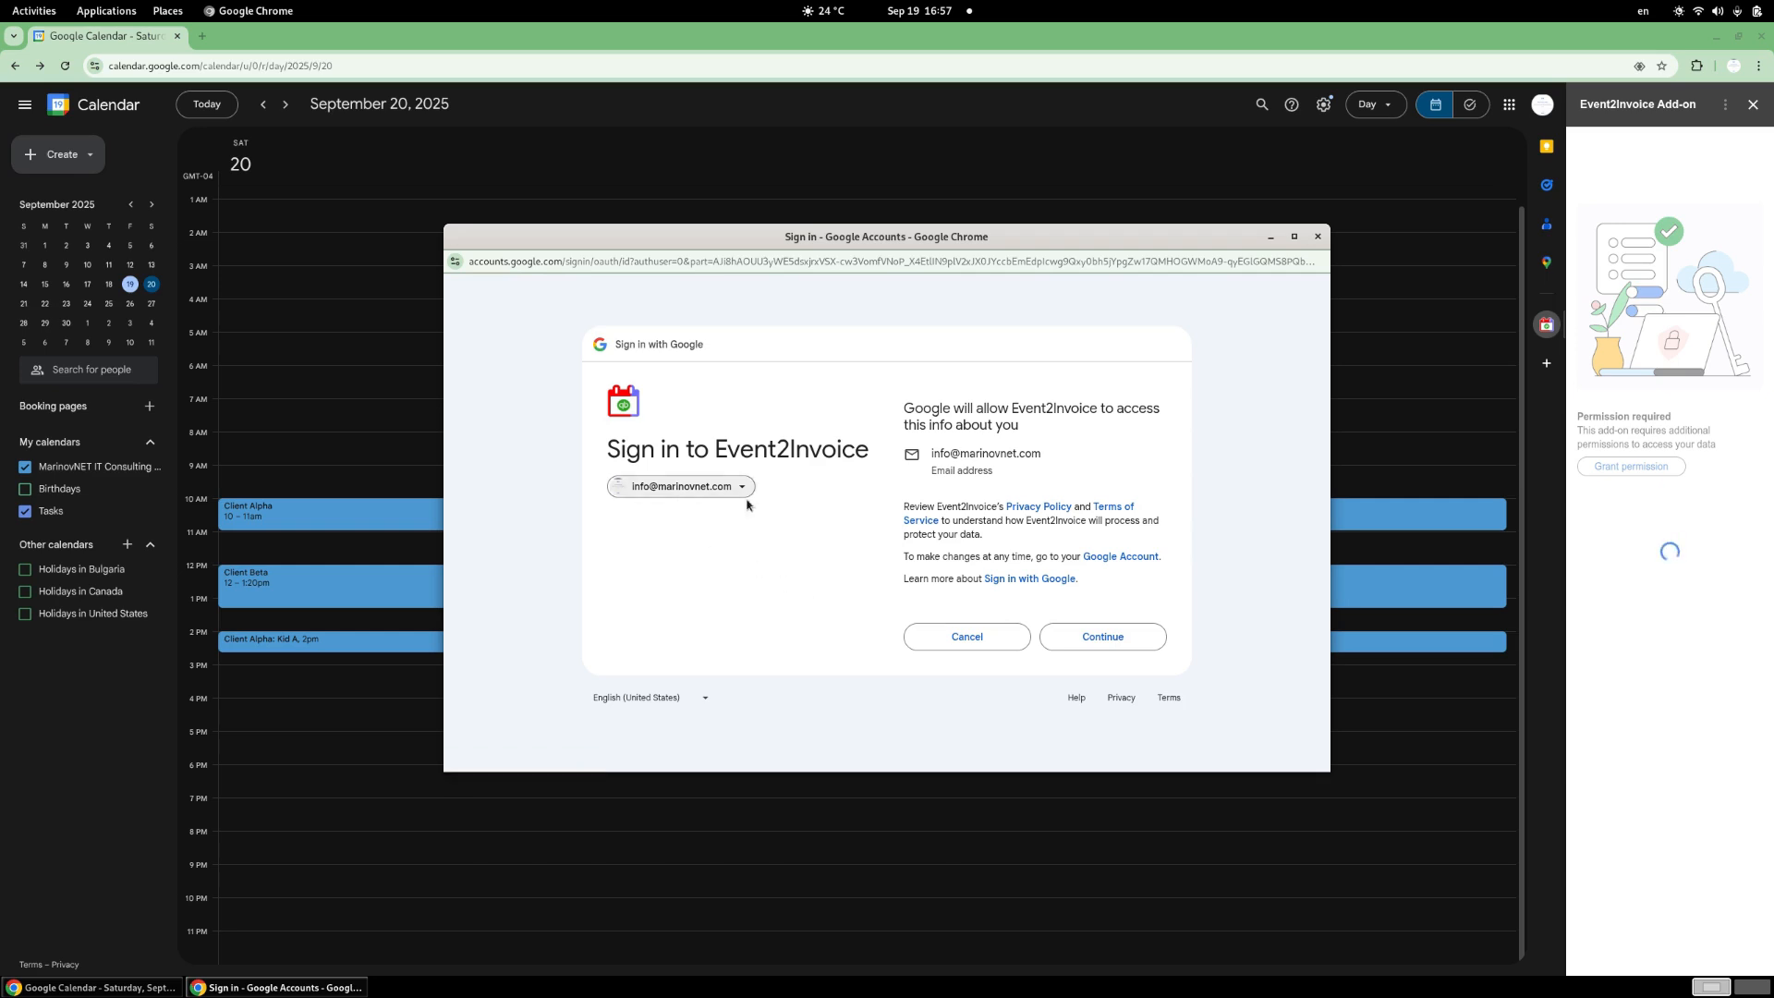
click(1107, 638)
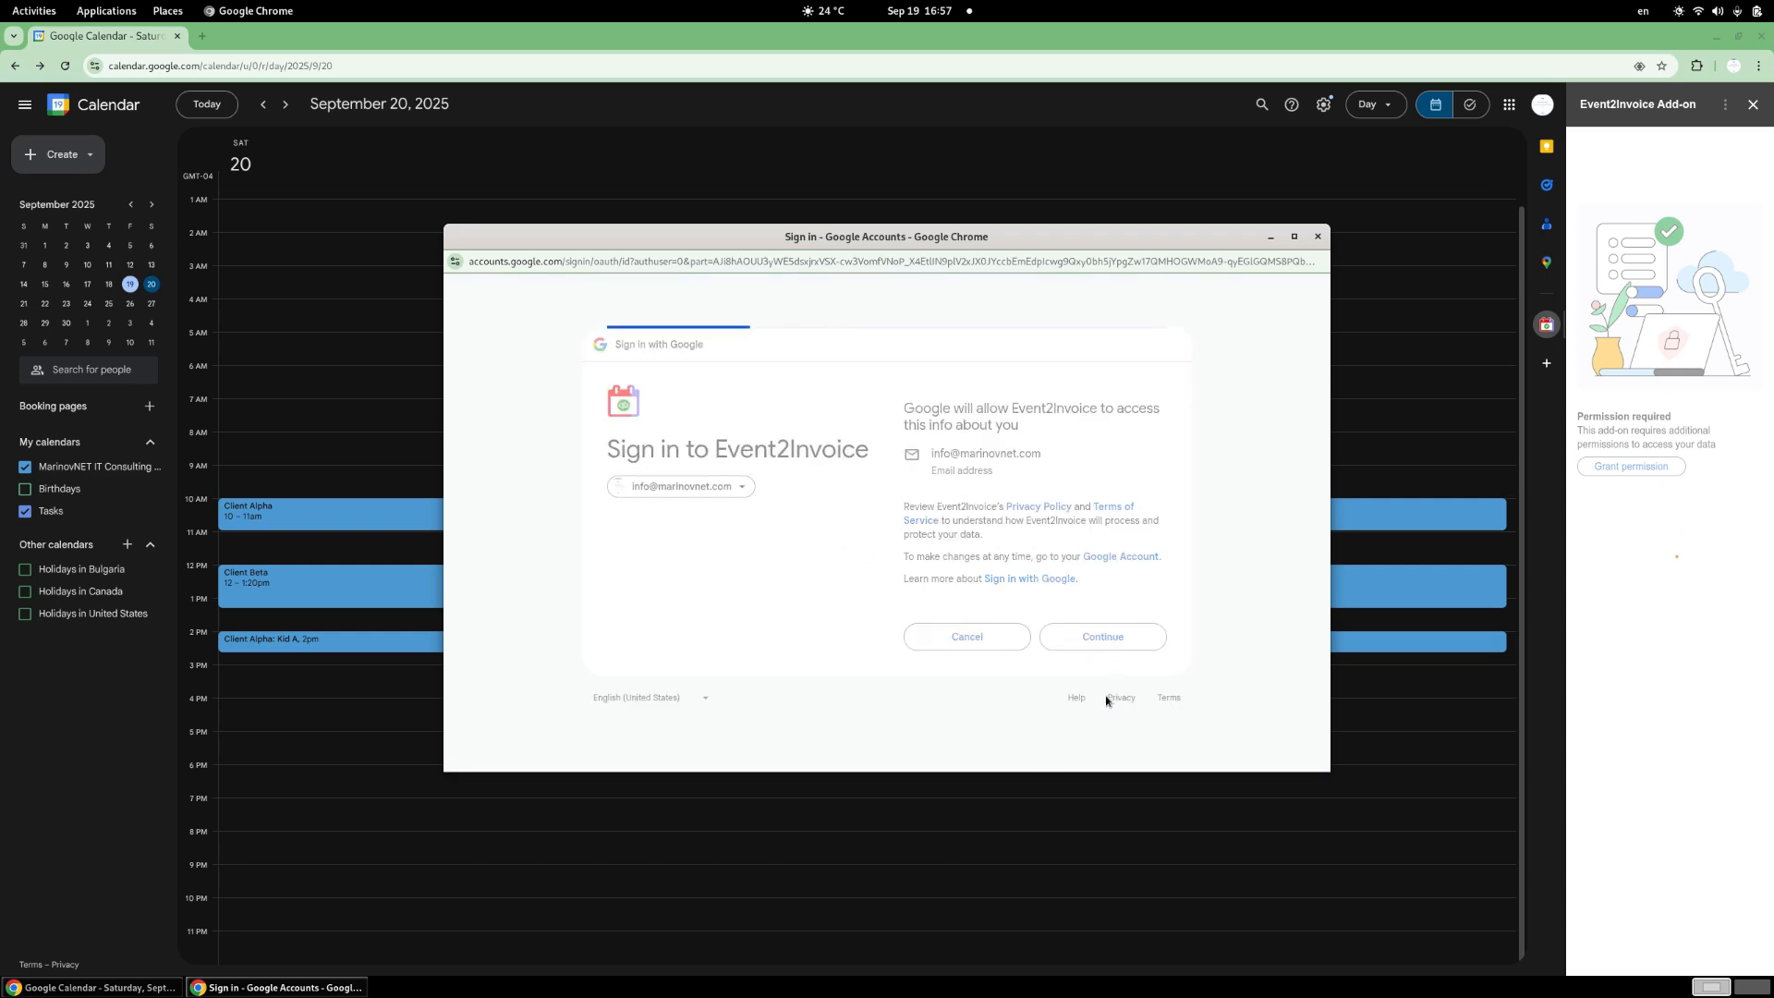
scroll(1100, 679, down, 3)
click(1099, 662)
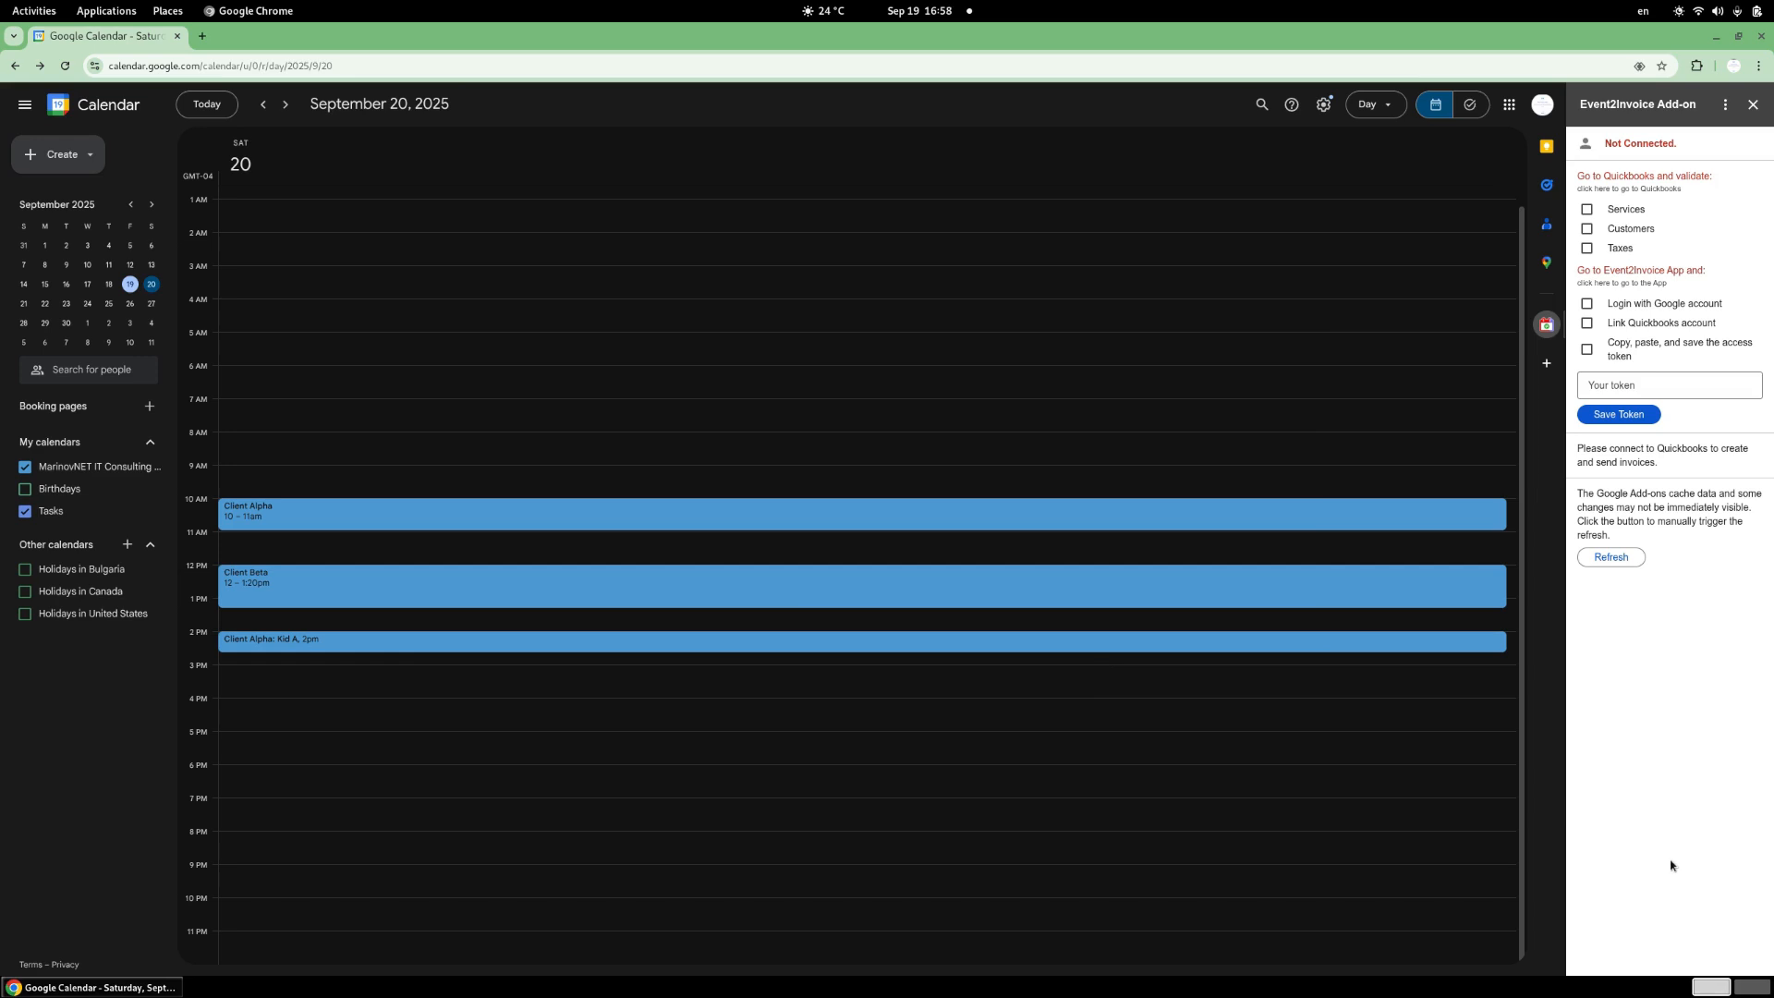
- Open QuickBooks from the add-on's validation checklist and review the customer list
click(1654, 183)
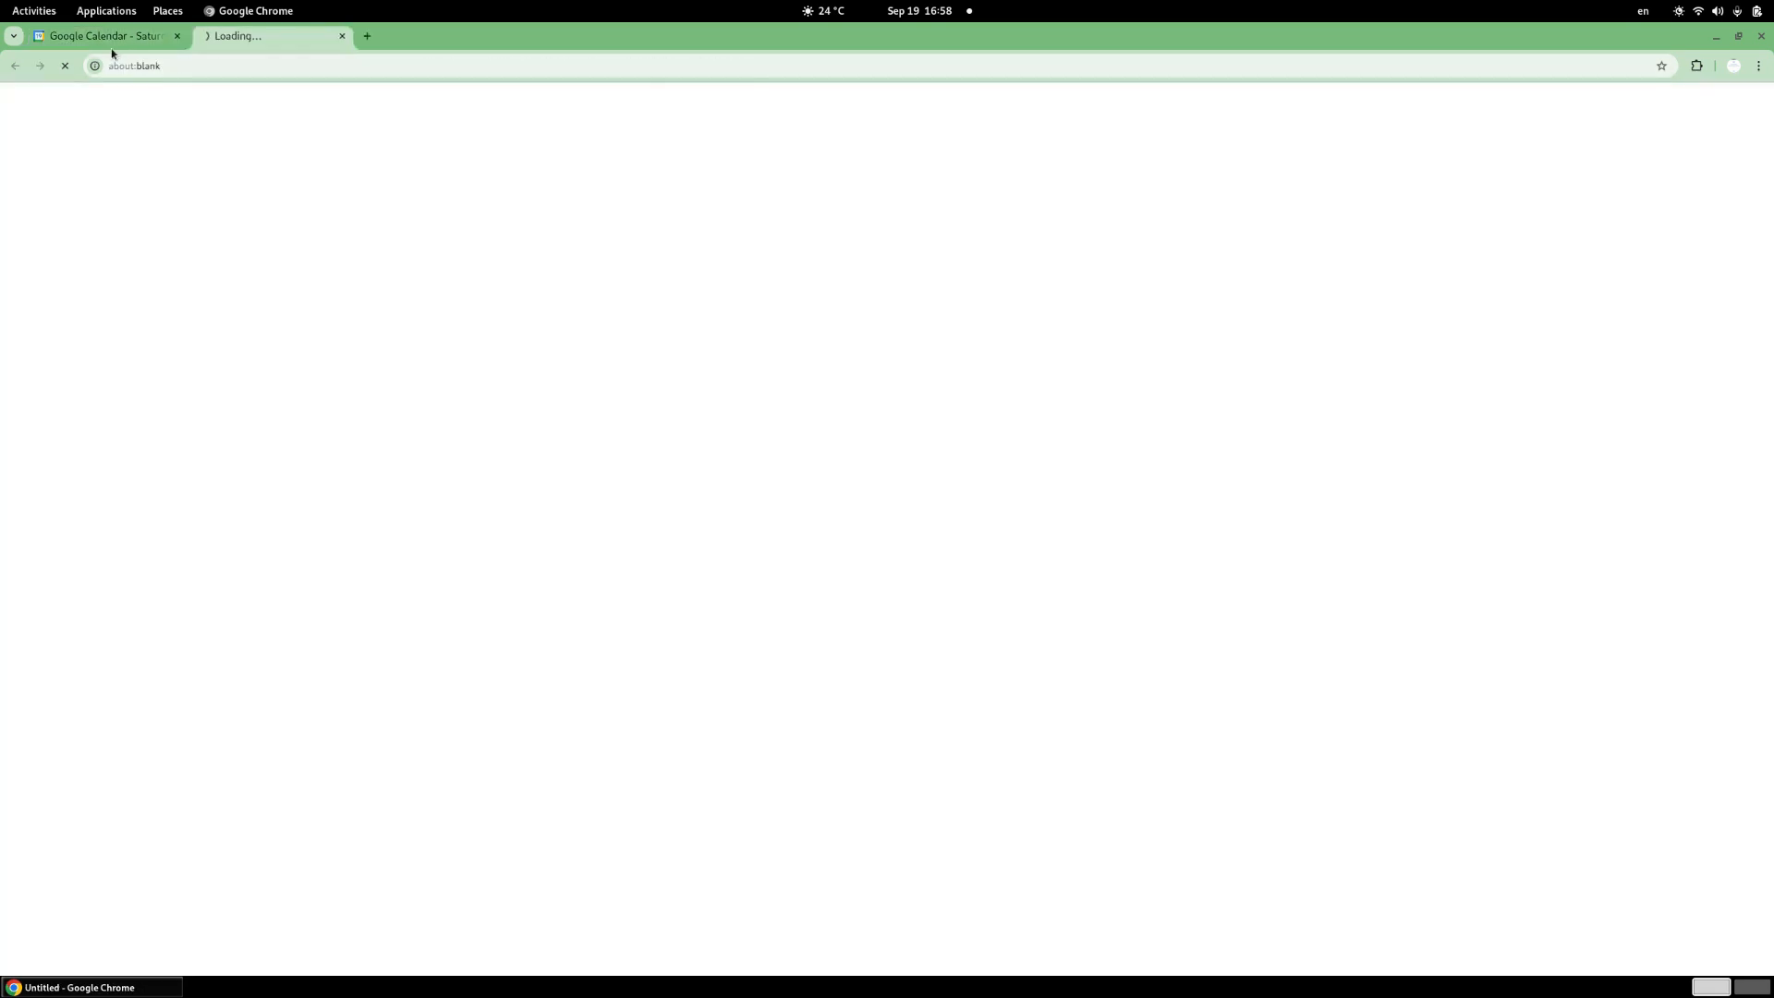
click(108, 39)
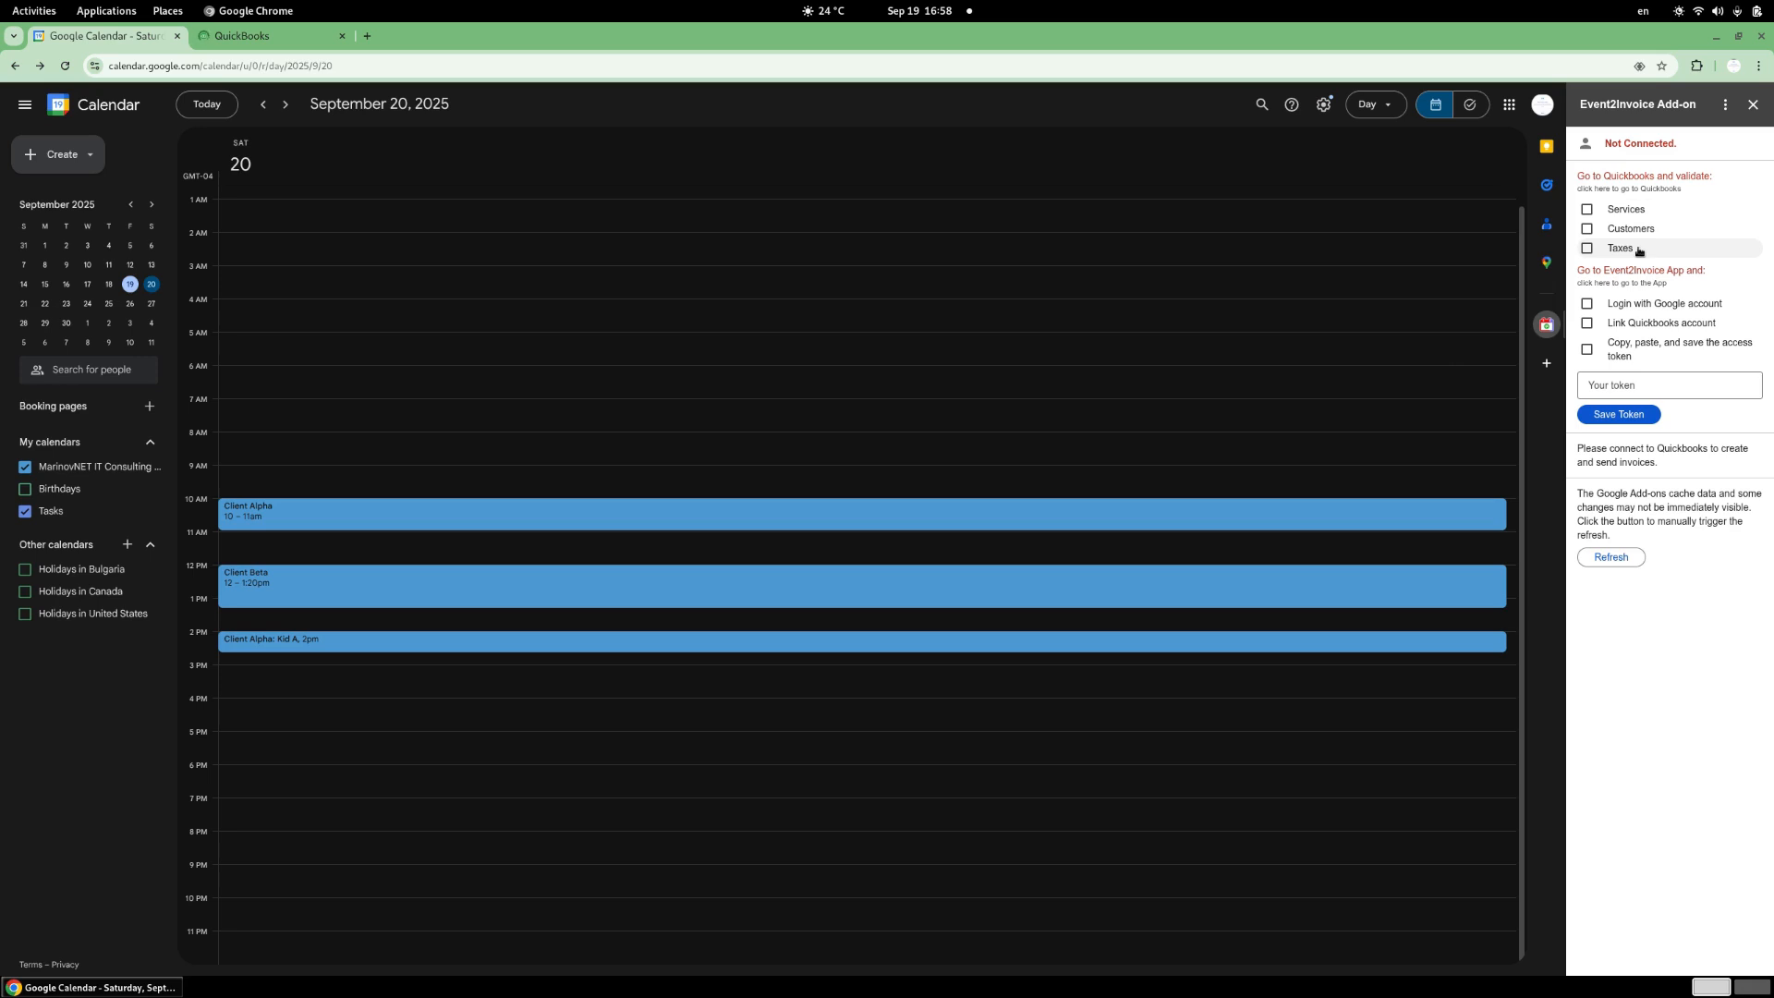
click(242, 36)
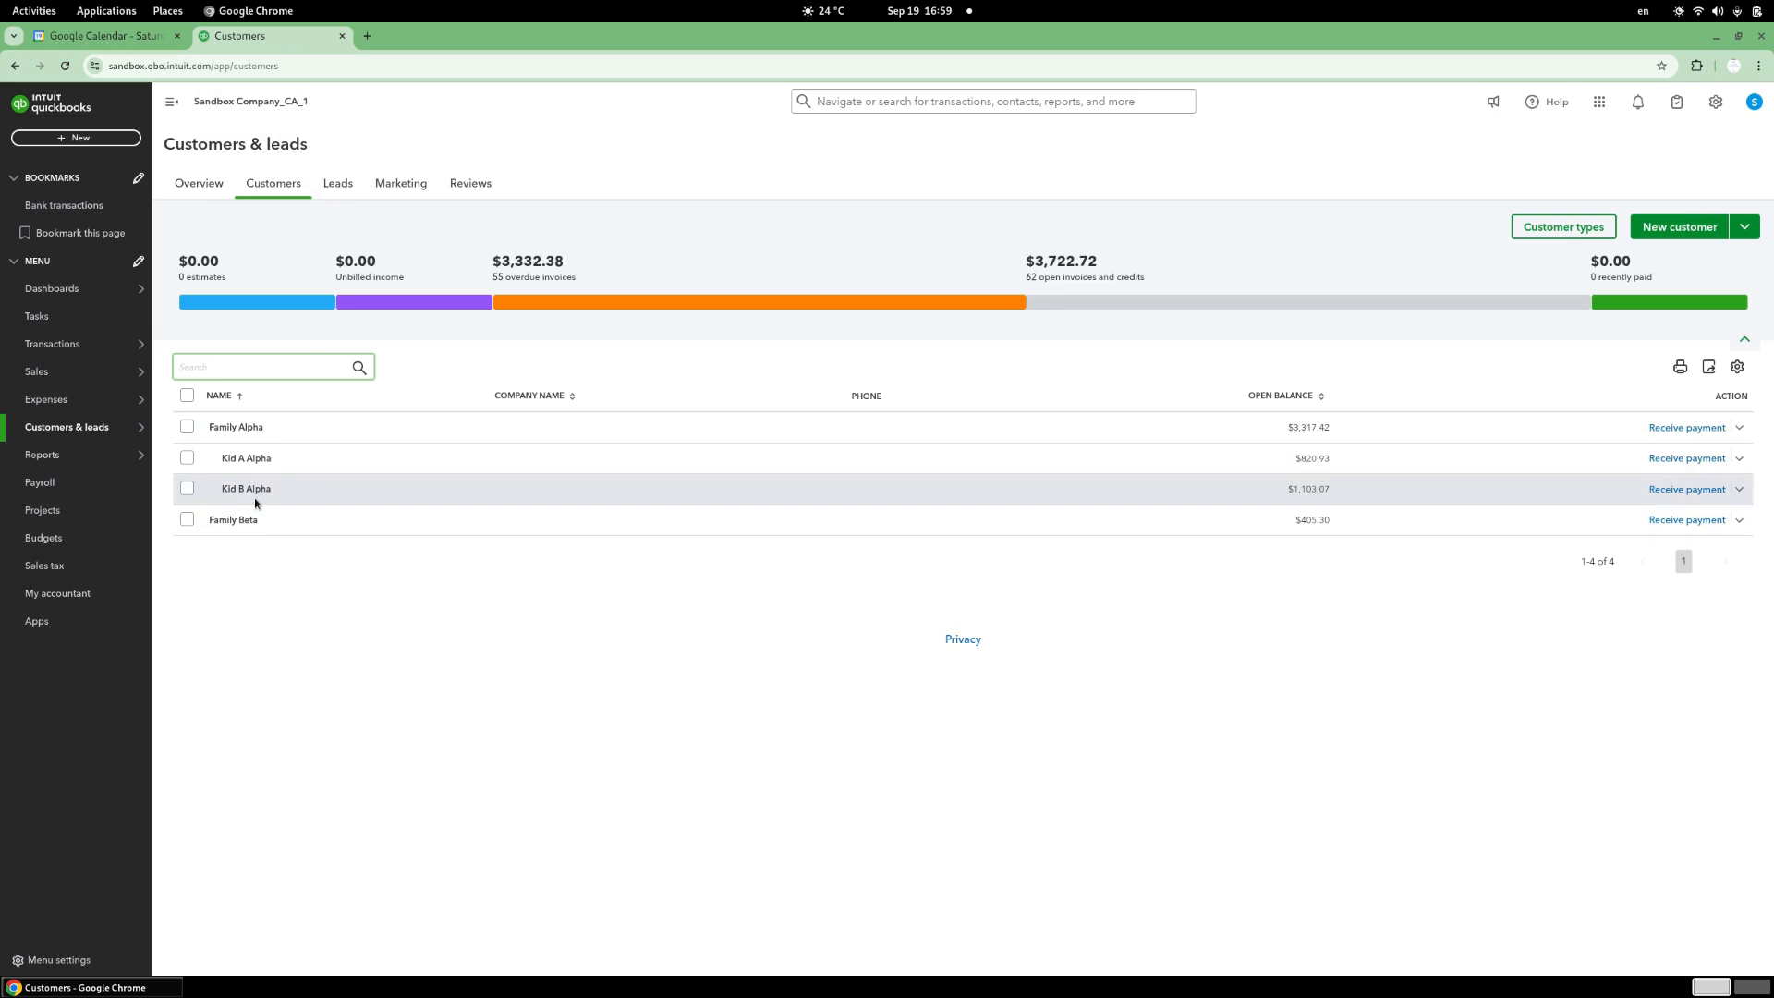
- Review the QuickBooks products and services list and the sales tax management page
mouse_move(62, 379)
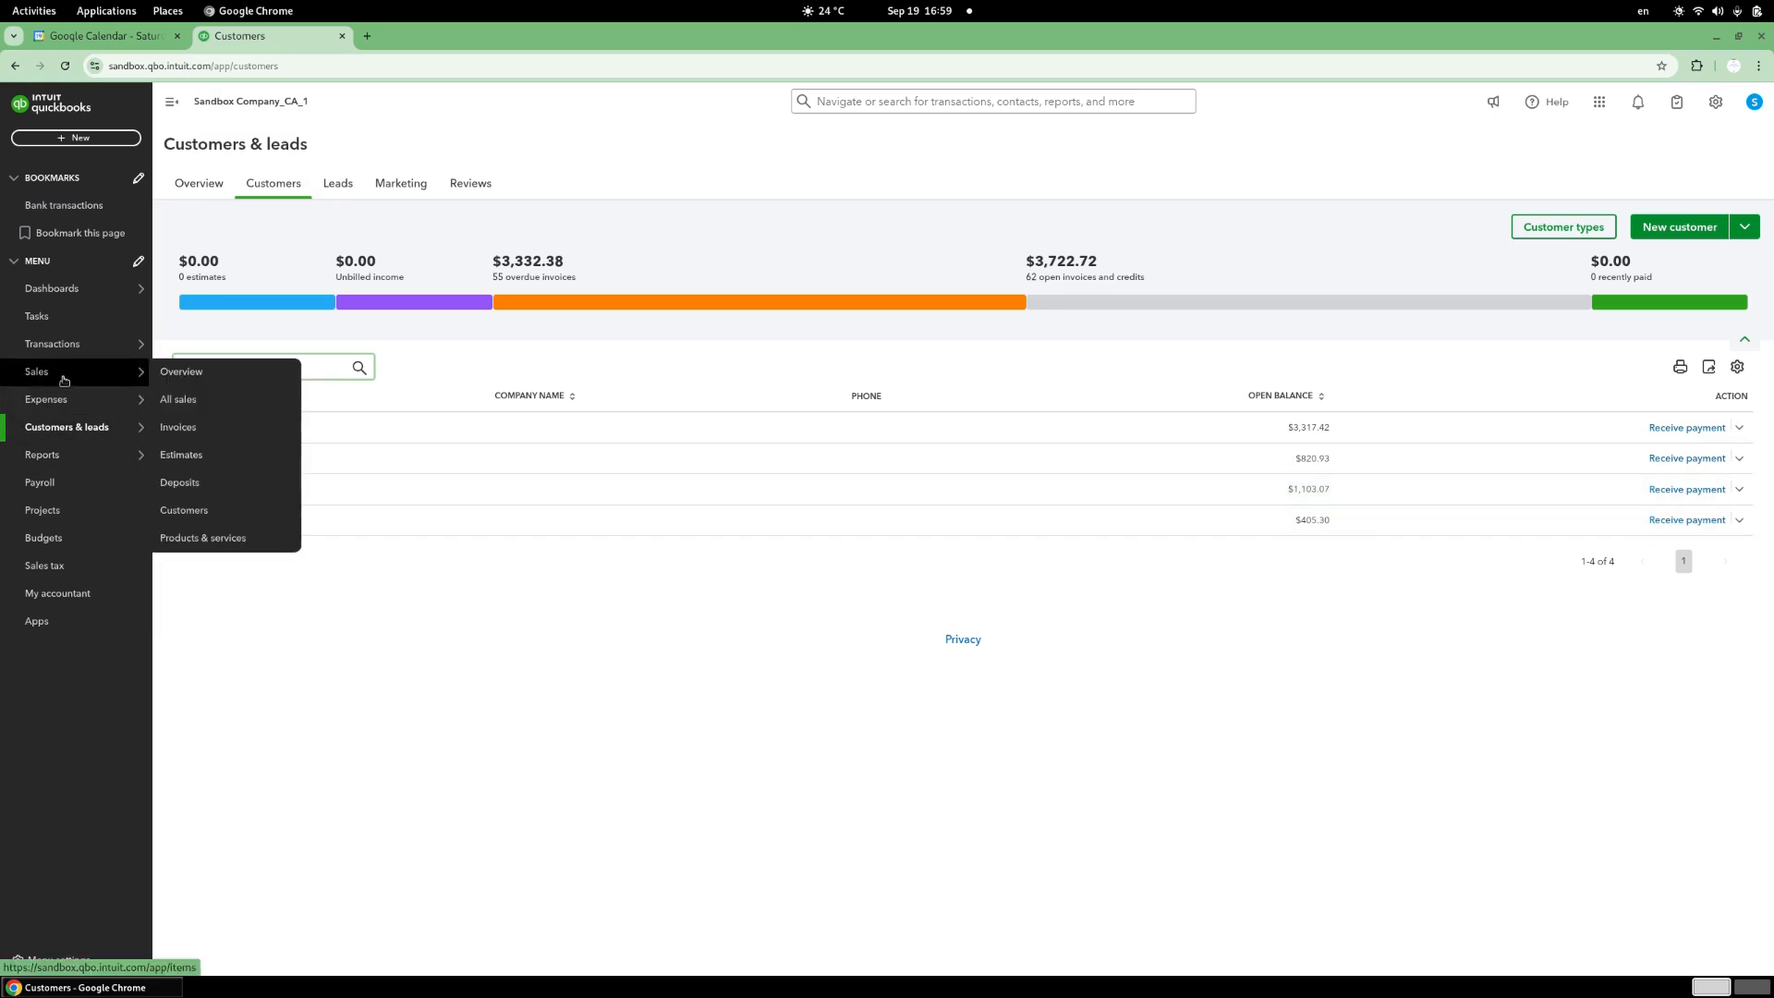
click(187, 539)
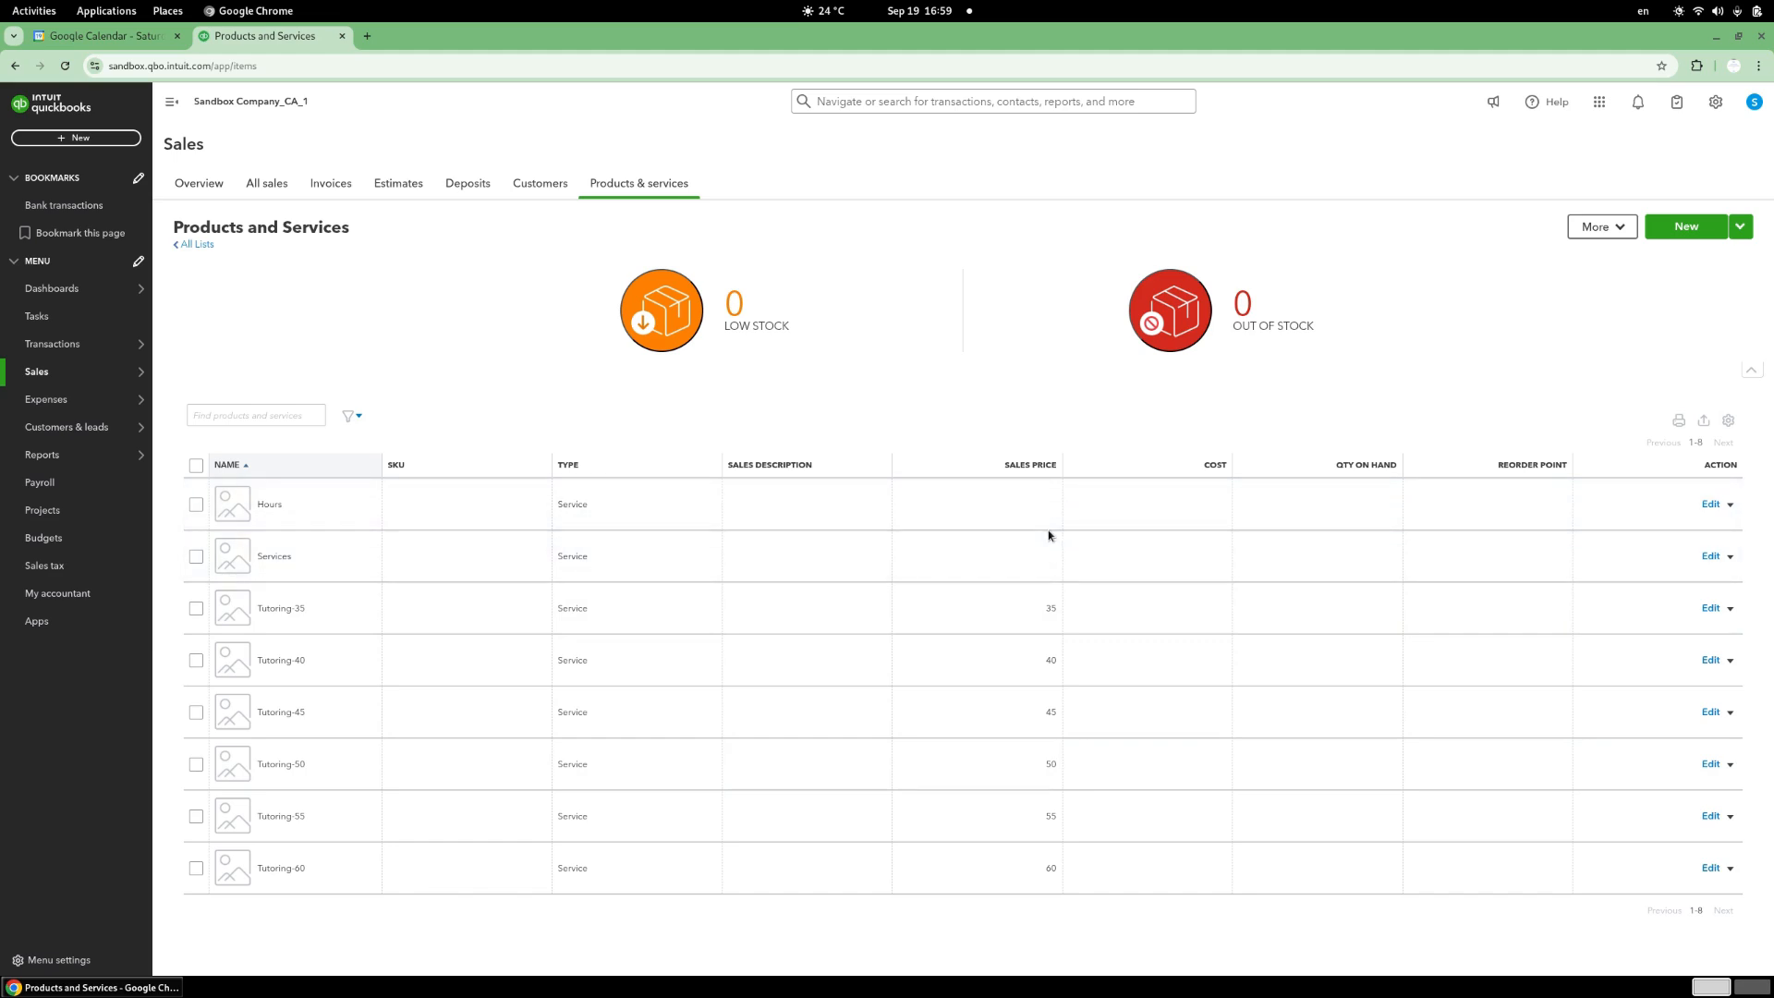
click(55, 572)
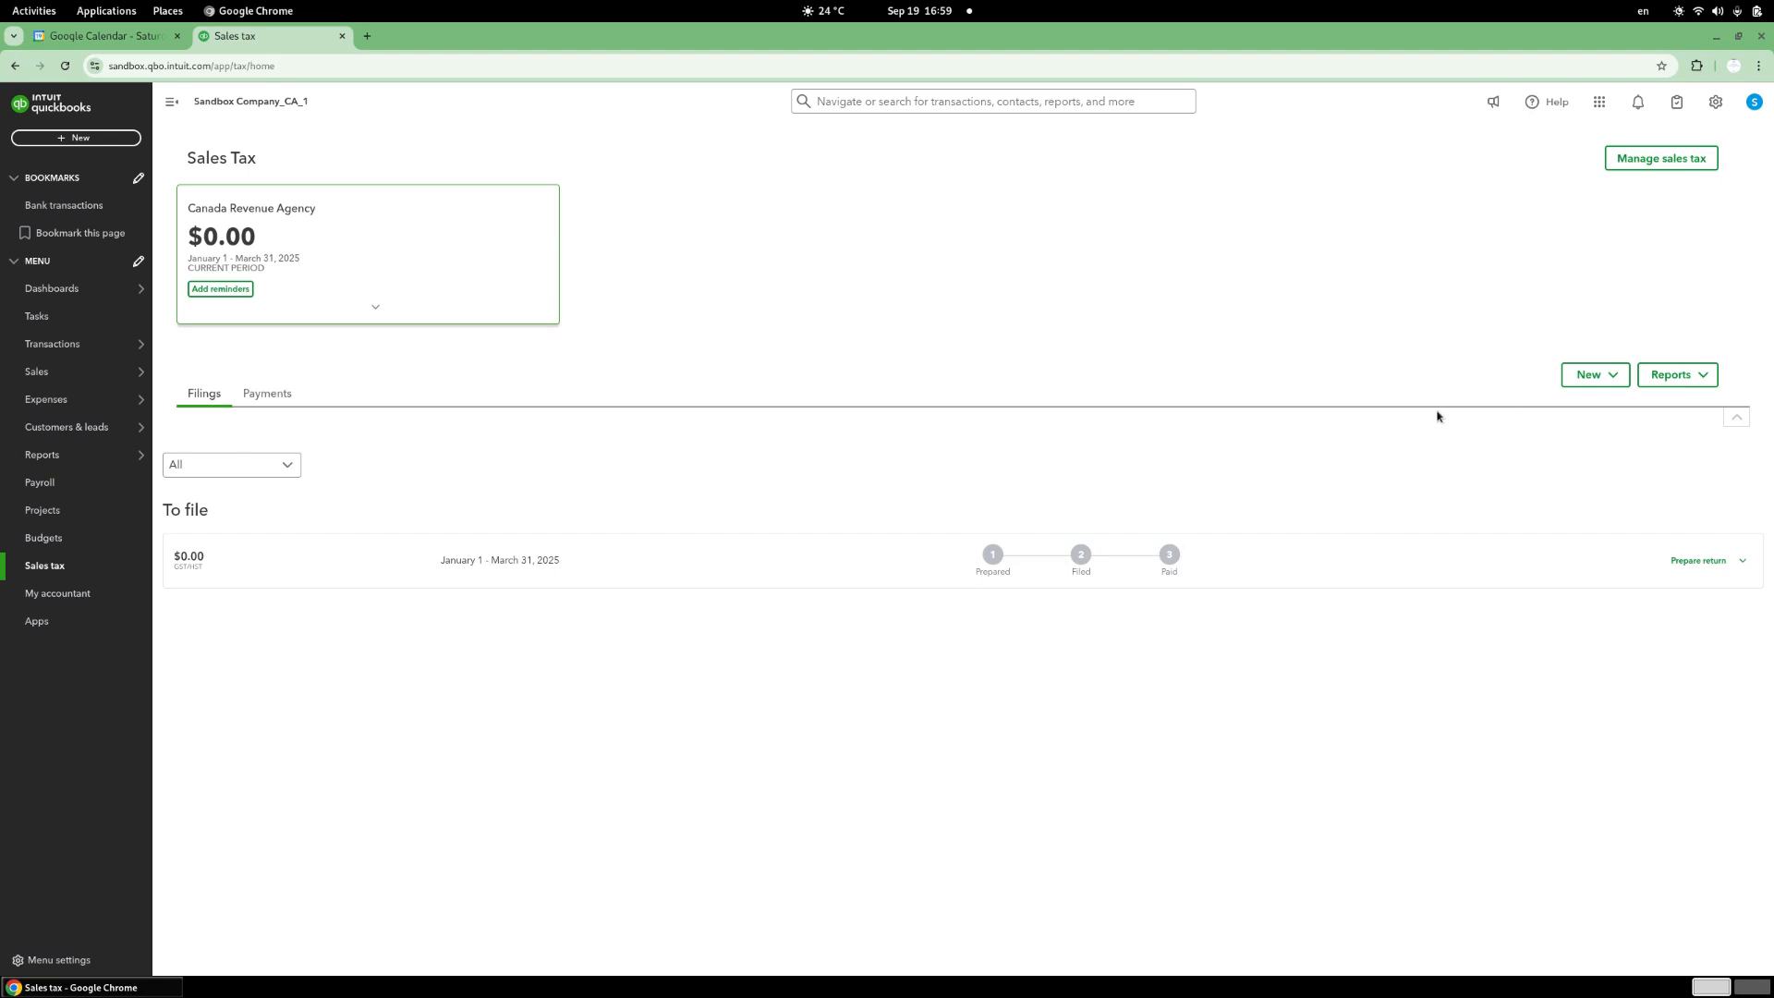
click(1660, 159)
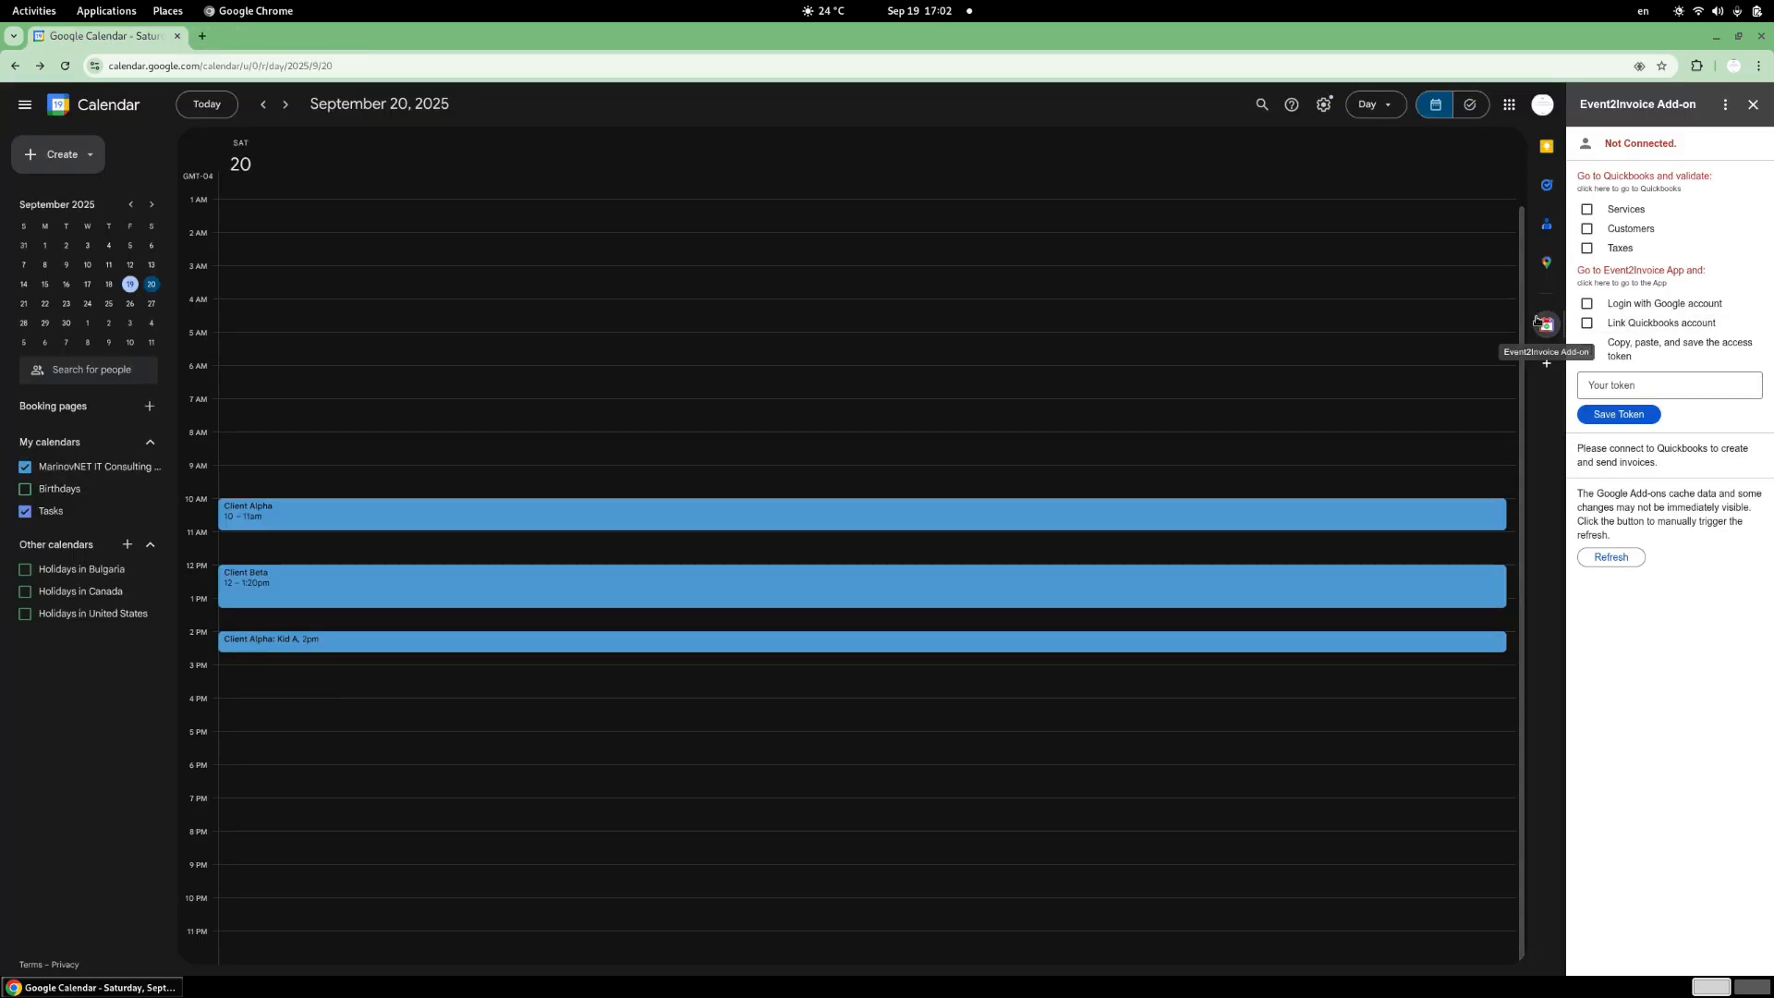
- Open the Event2Invoice web app from the add-on and log in with the Google account
click(1616, 274)
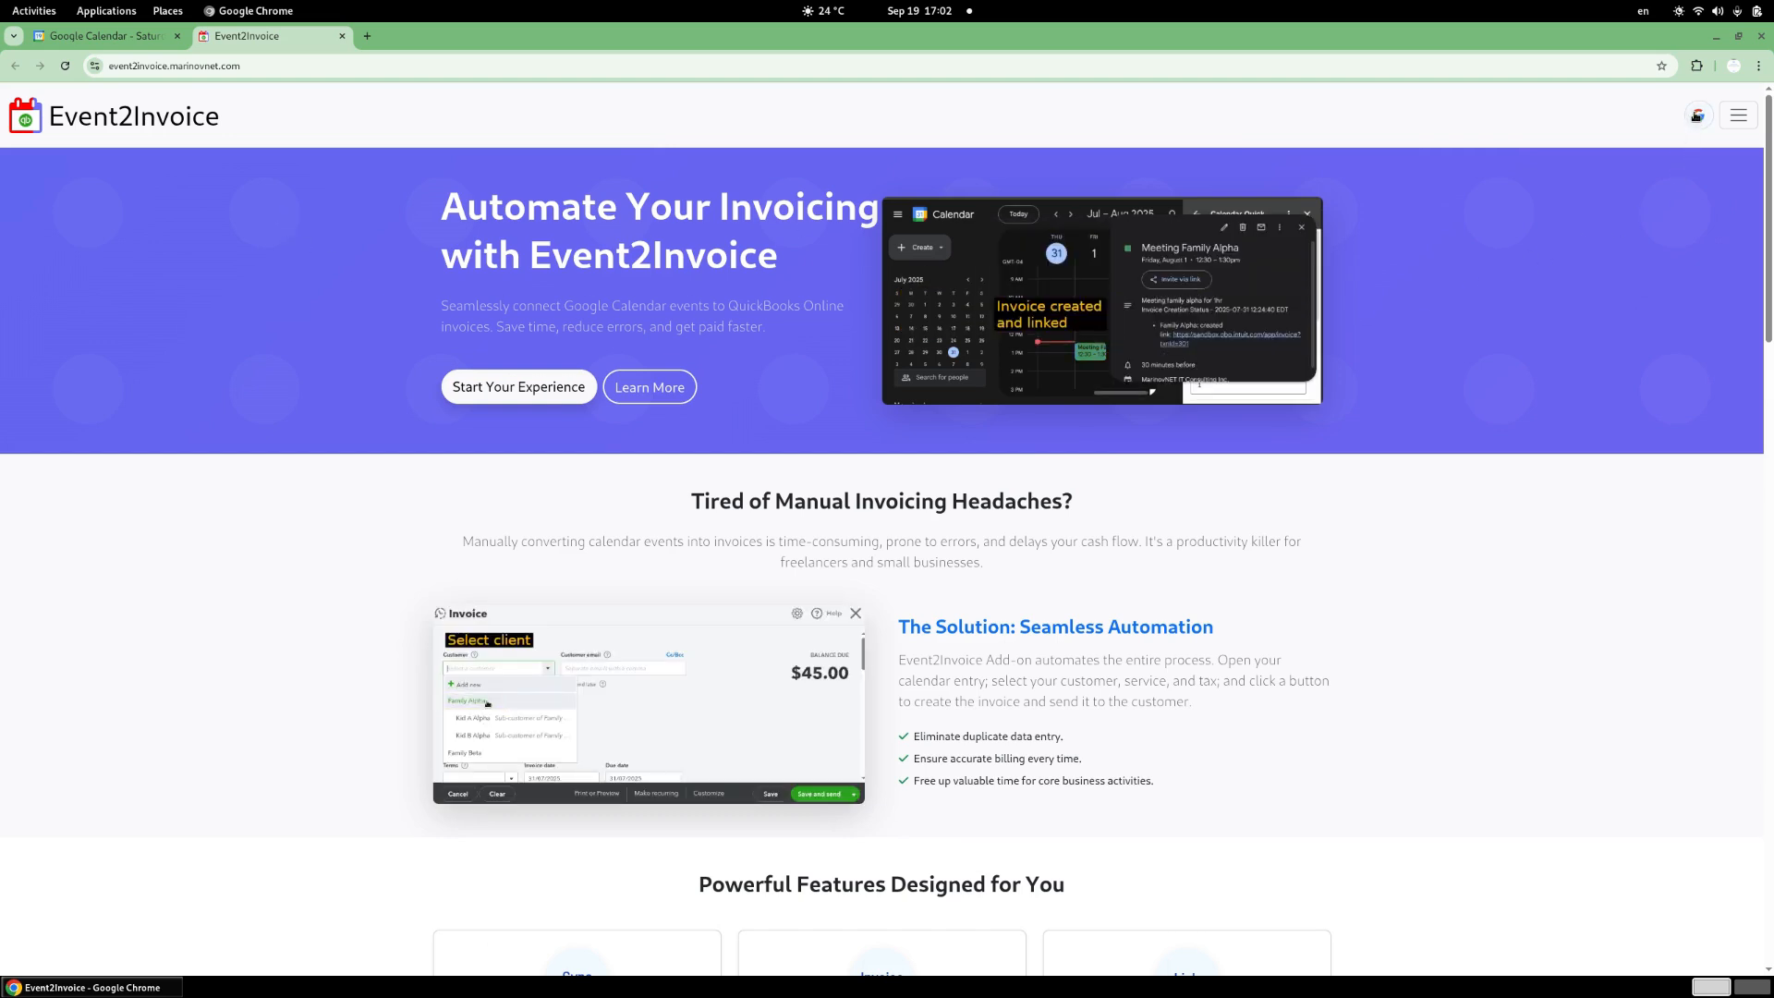
click(1696, 116)
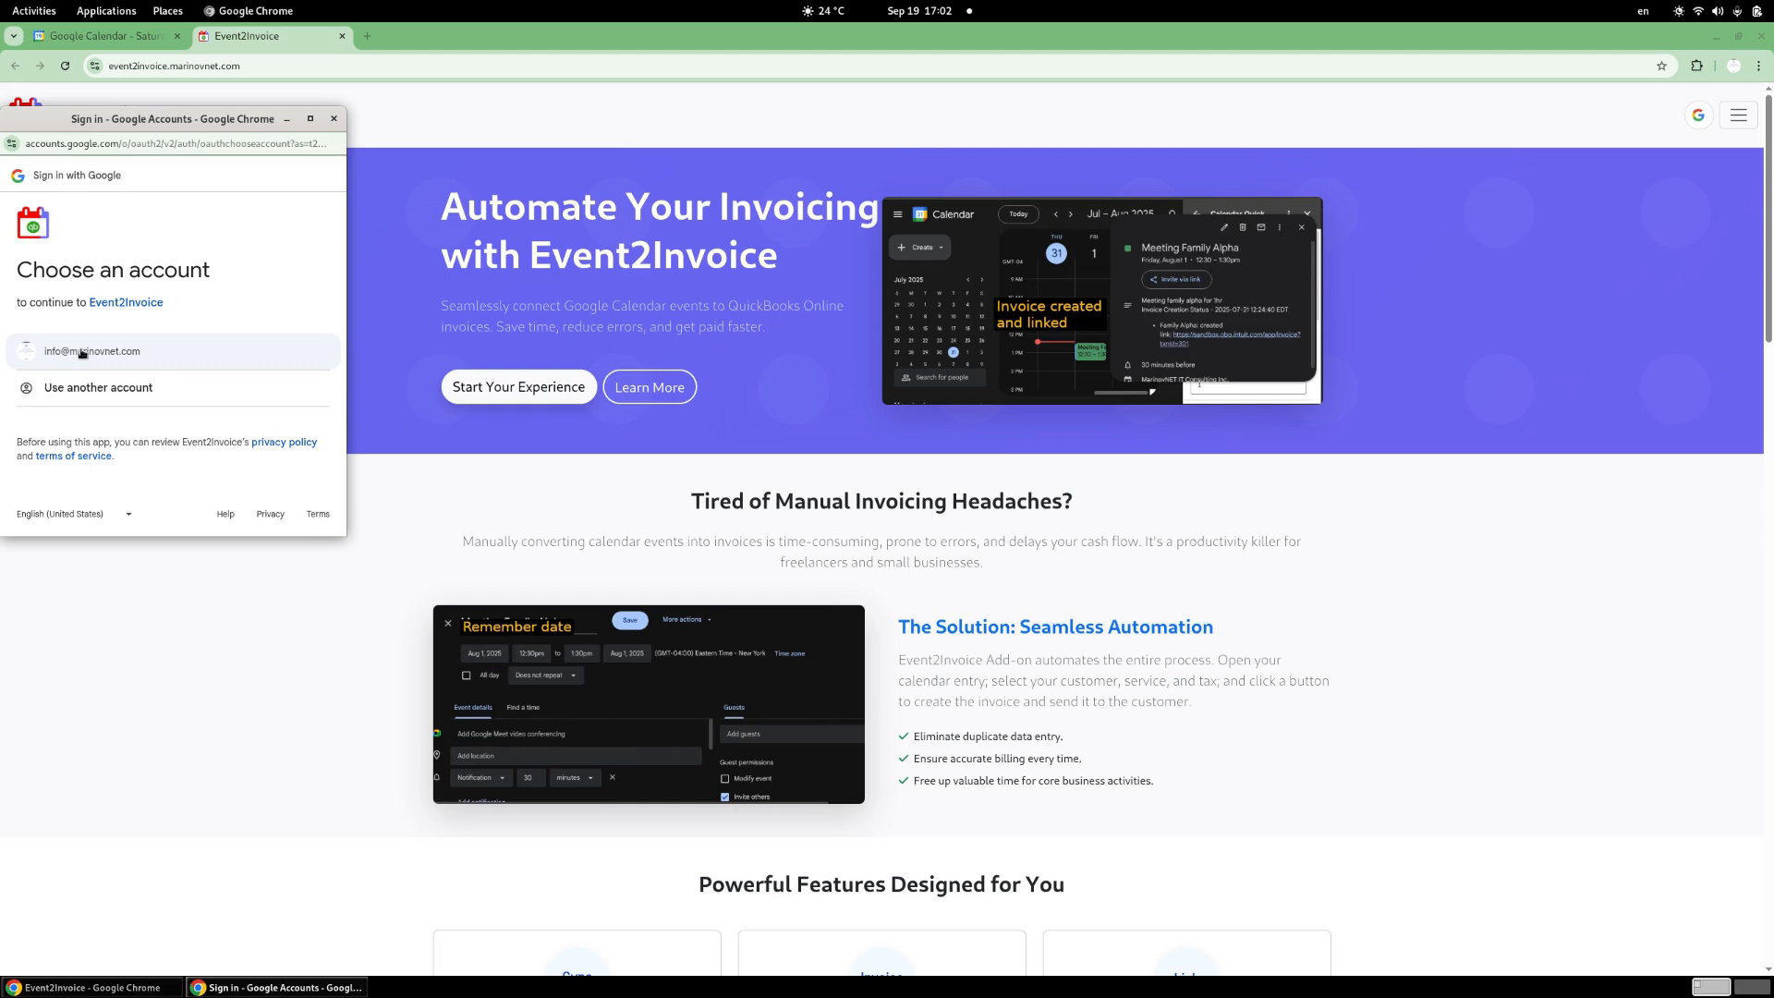
click(81, 352)
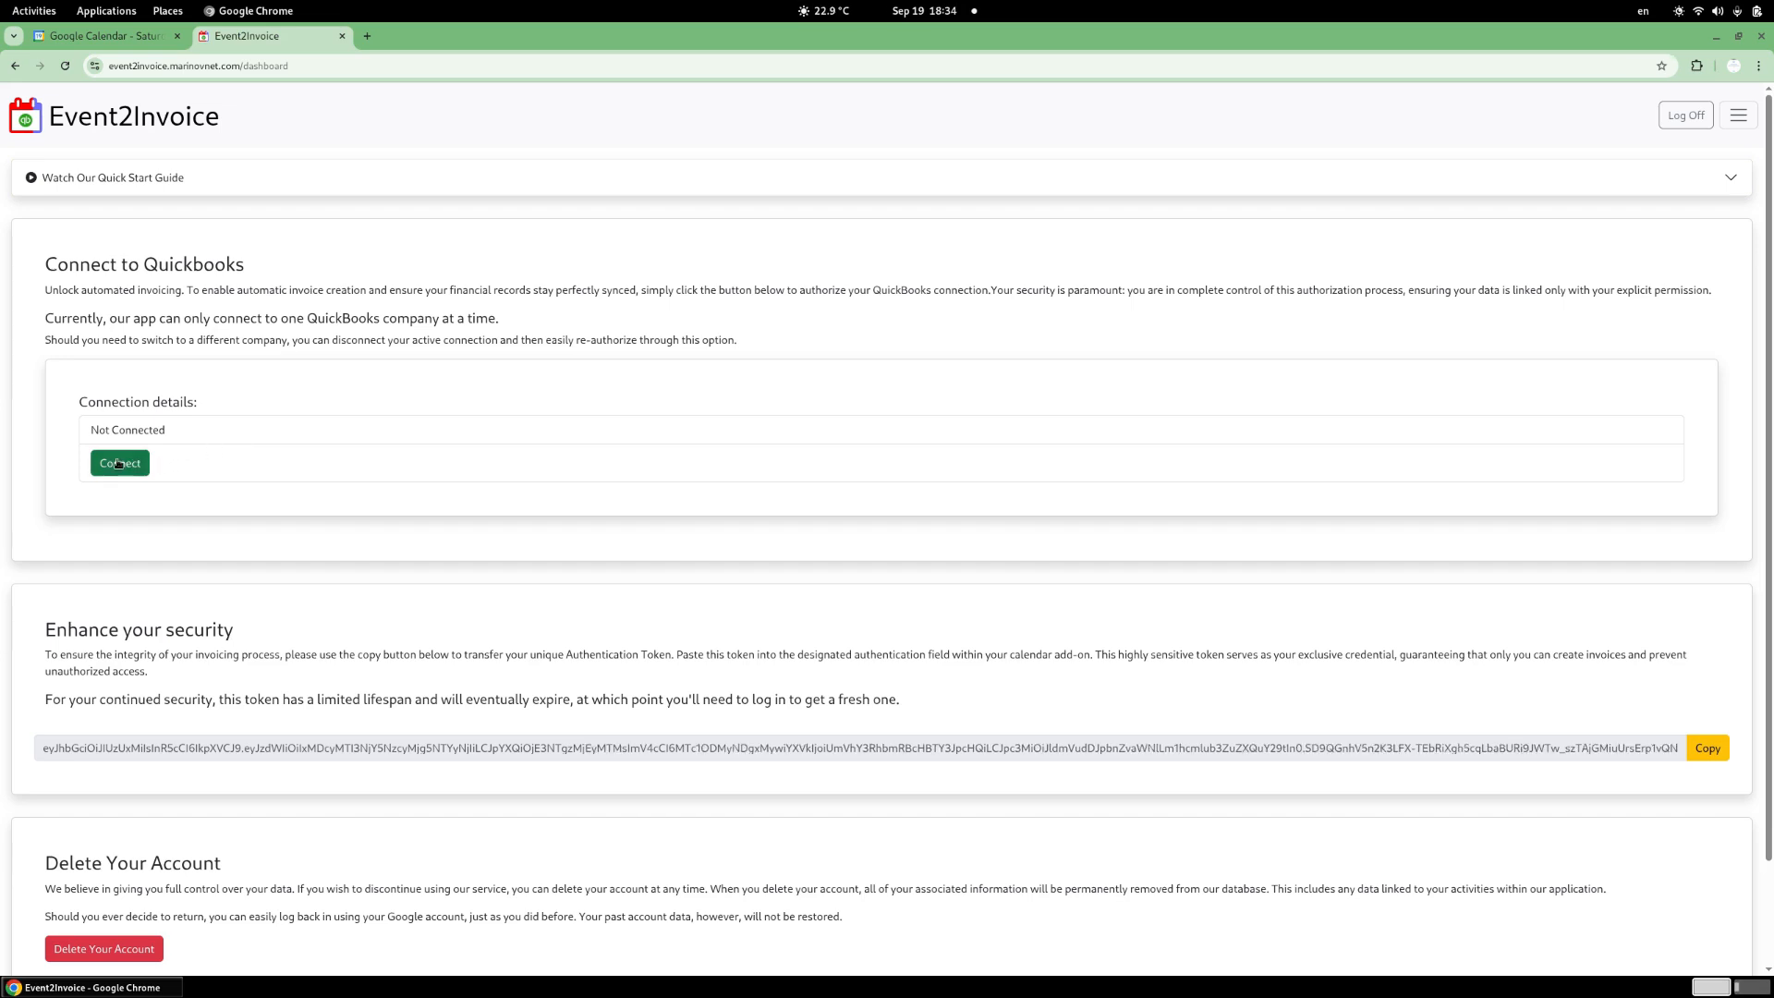
- Start the QuickBooks connection and sign in to Intuit with the account password and the authenticator verification code
click(118, 467)
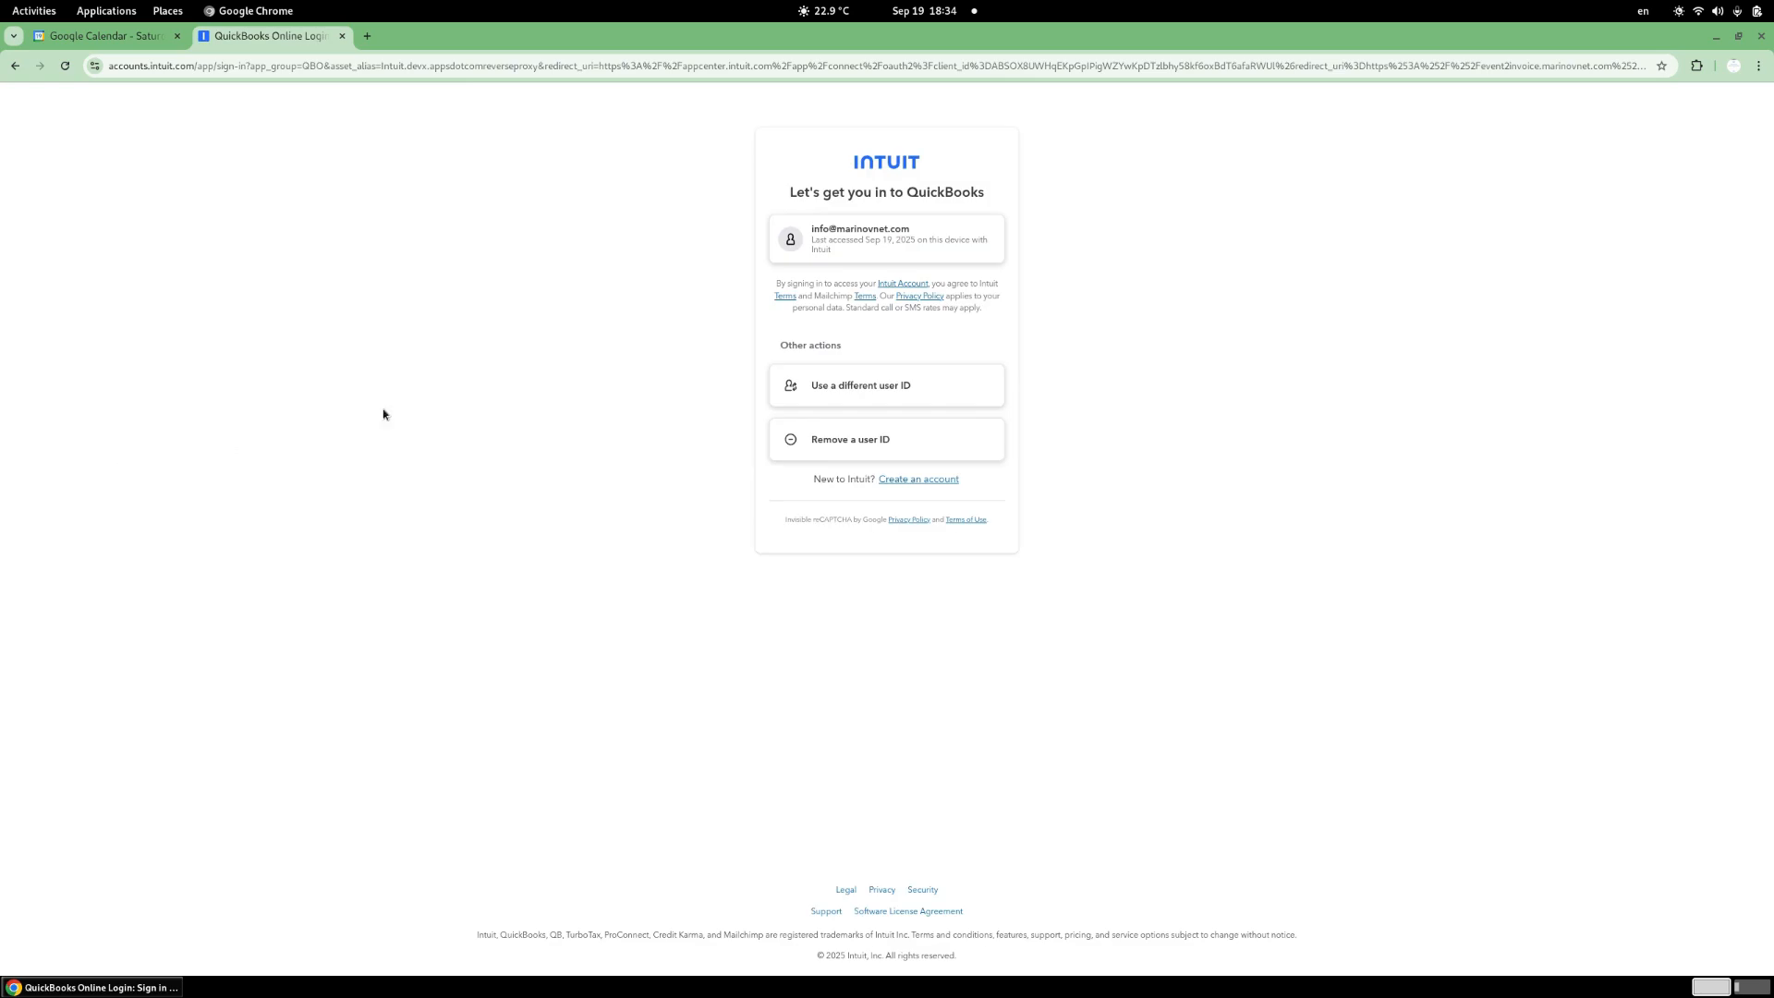
click(865, 248)
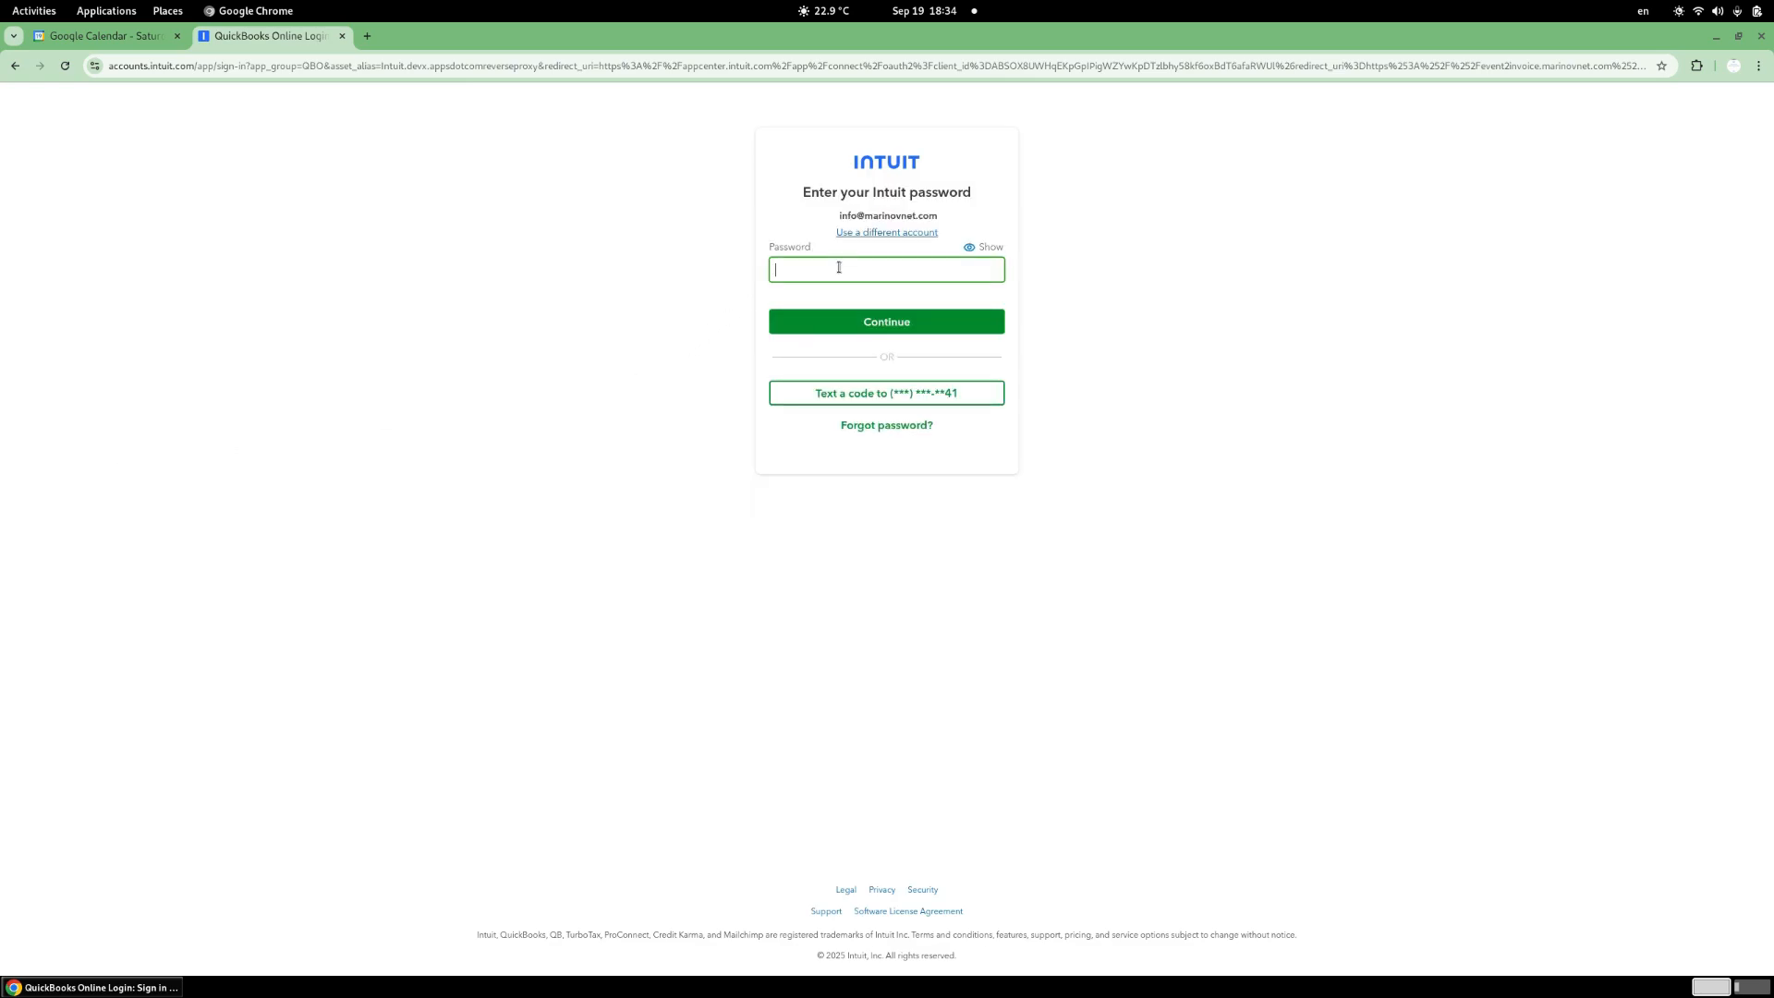
text(•••••••••••)
key(Return)
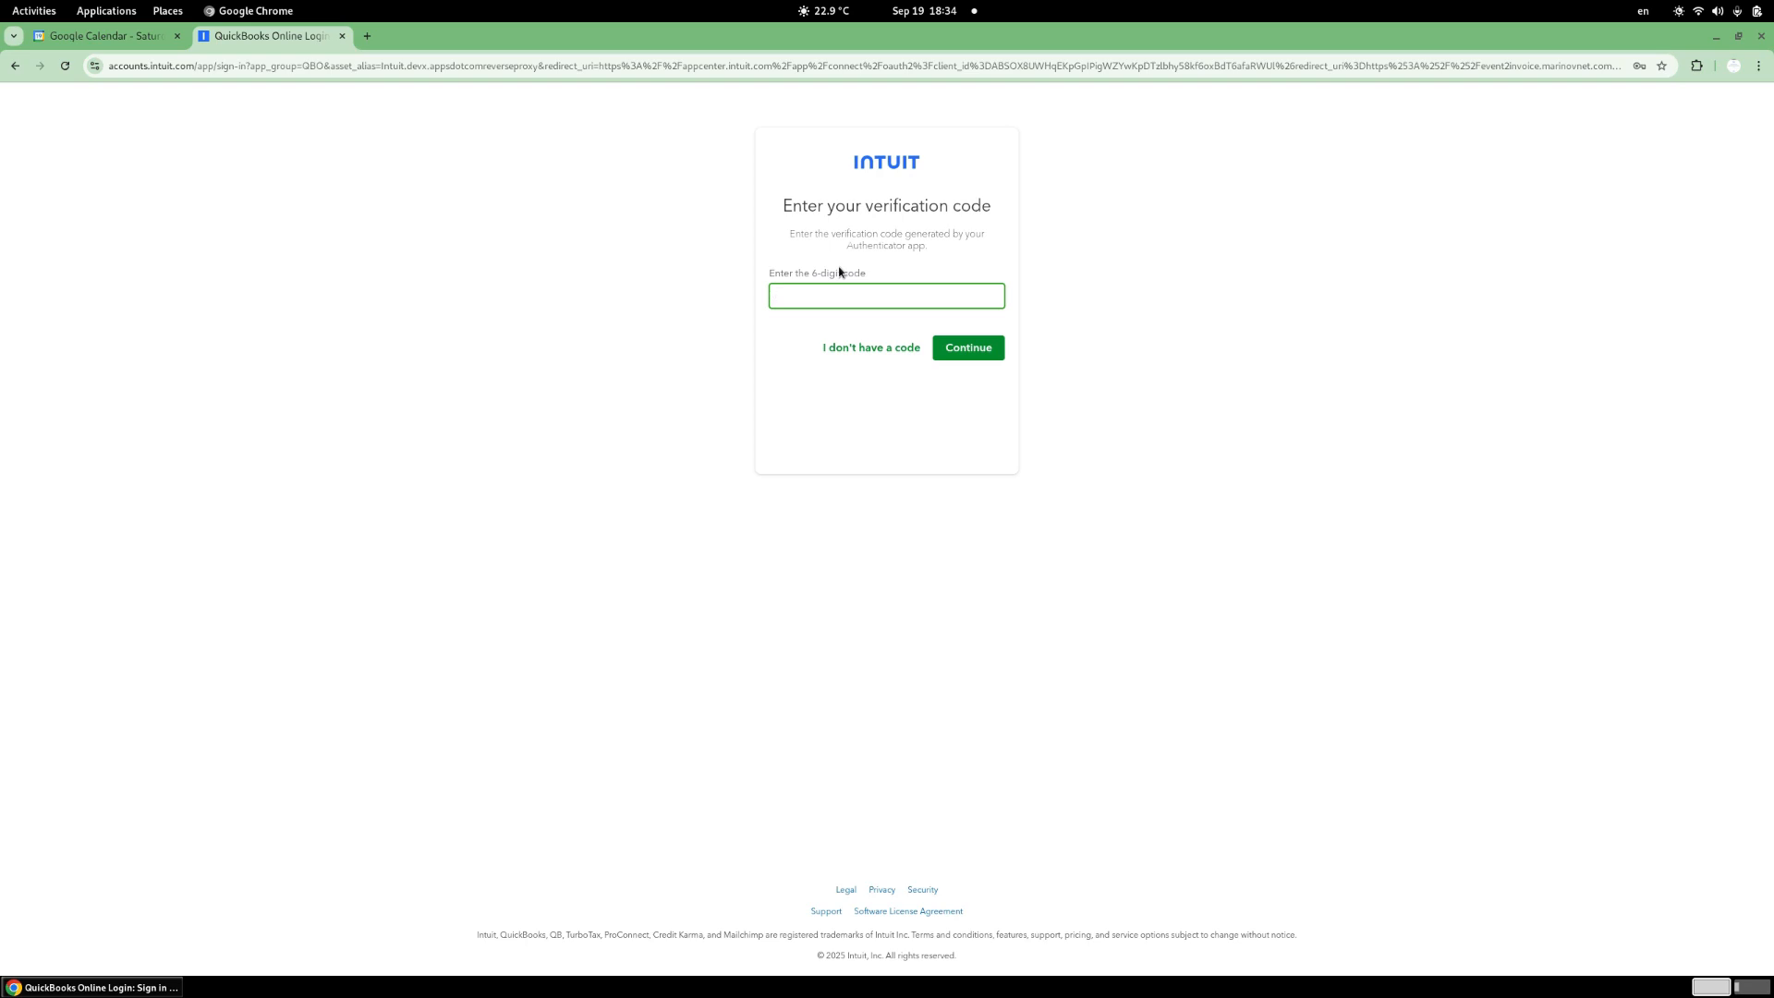
key(Return)
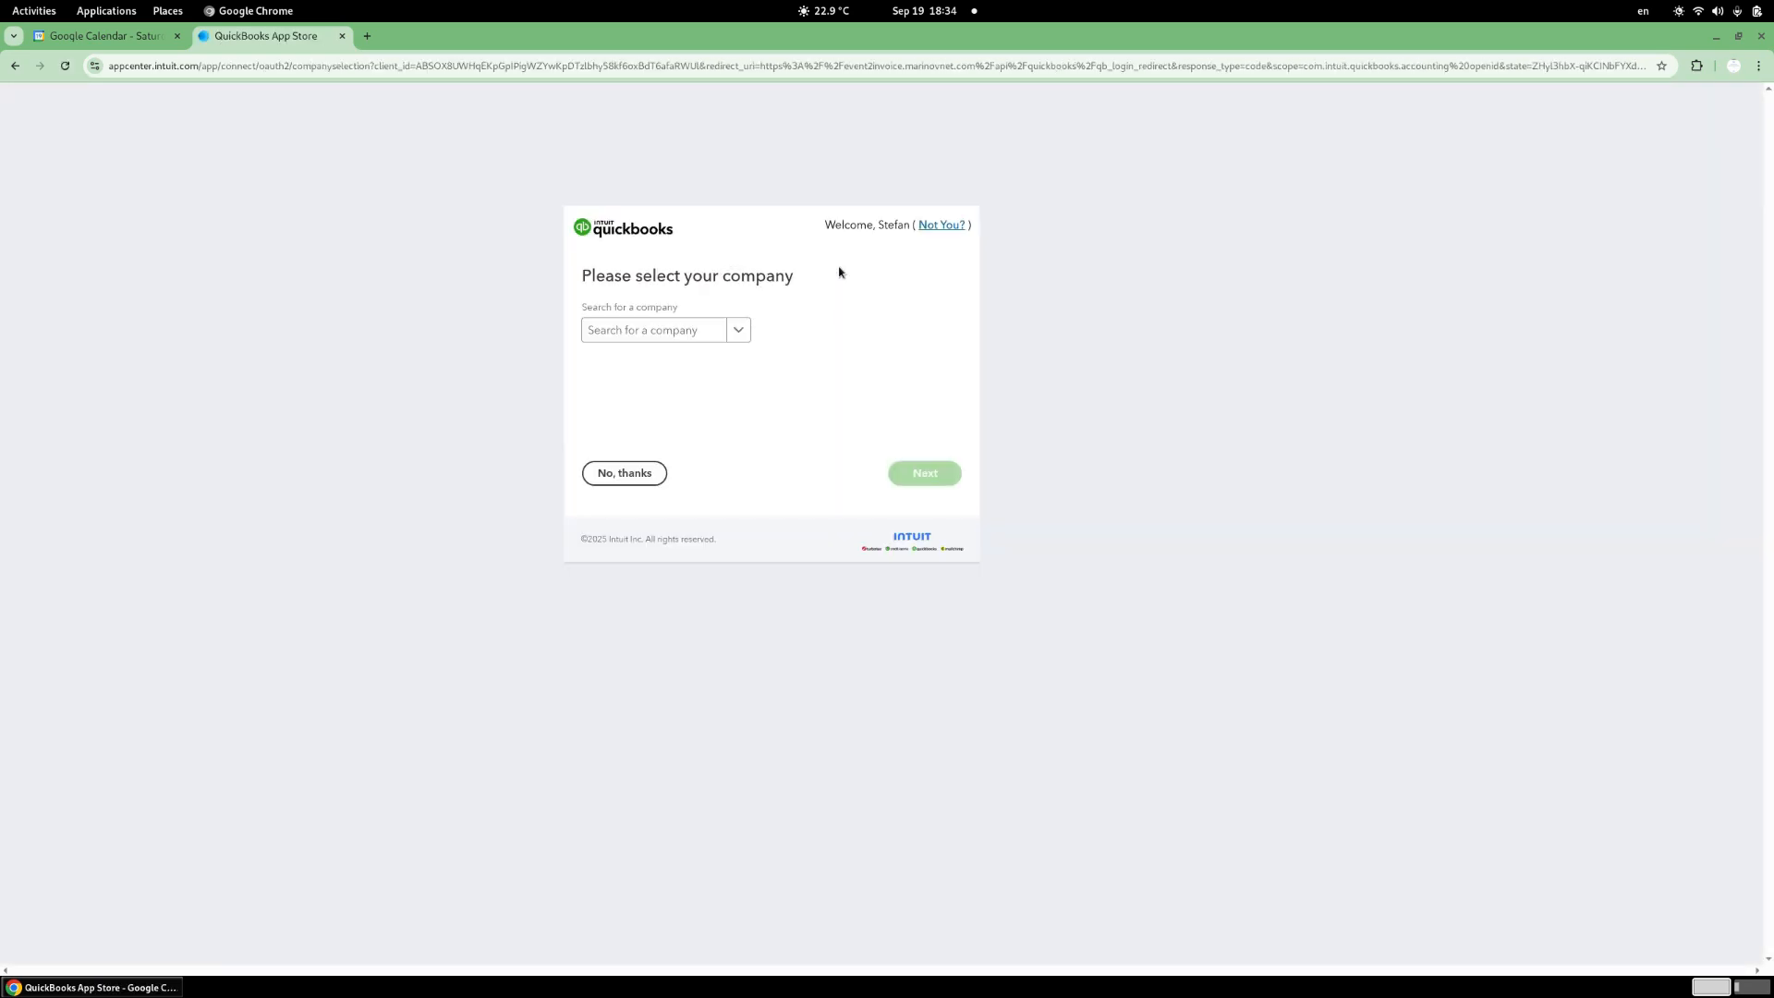
- Choose Sandbox Company_CA_1 as the company, authorize its connection to Event2Invoice, and check the company name in the connection details
click(738, 330)
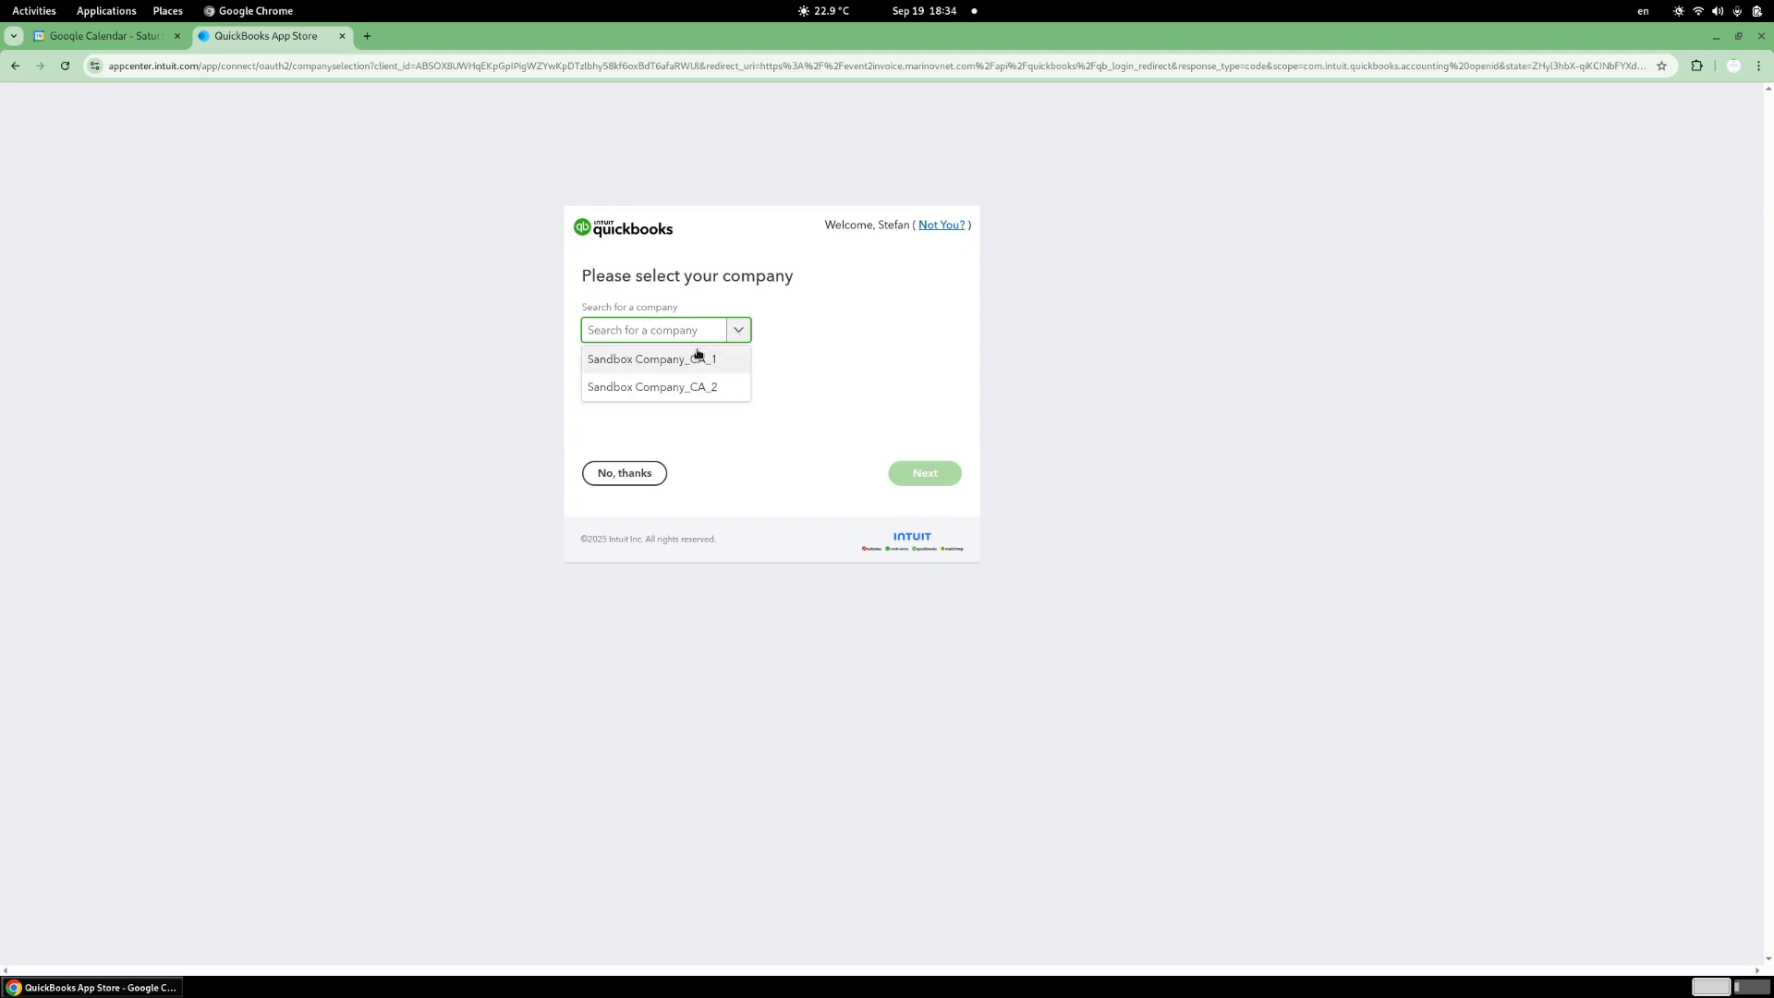
click(698, 358)
click(891, 474)
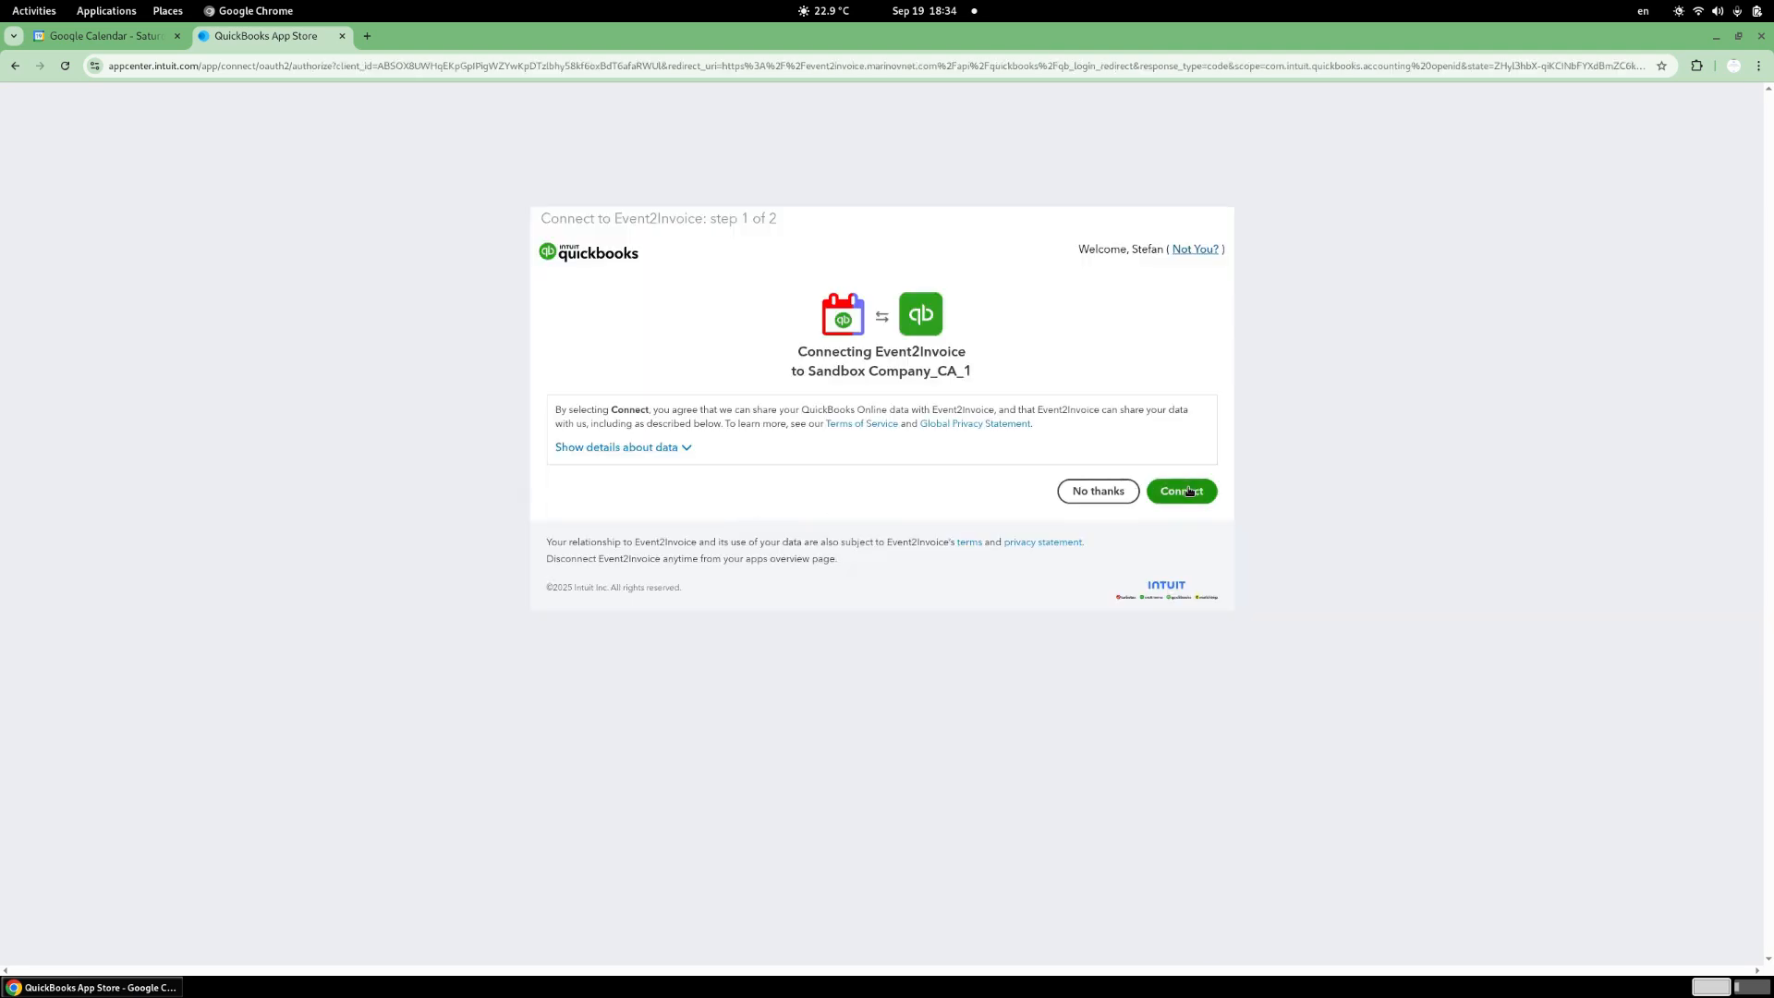
click(1183, 492)
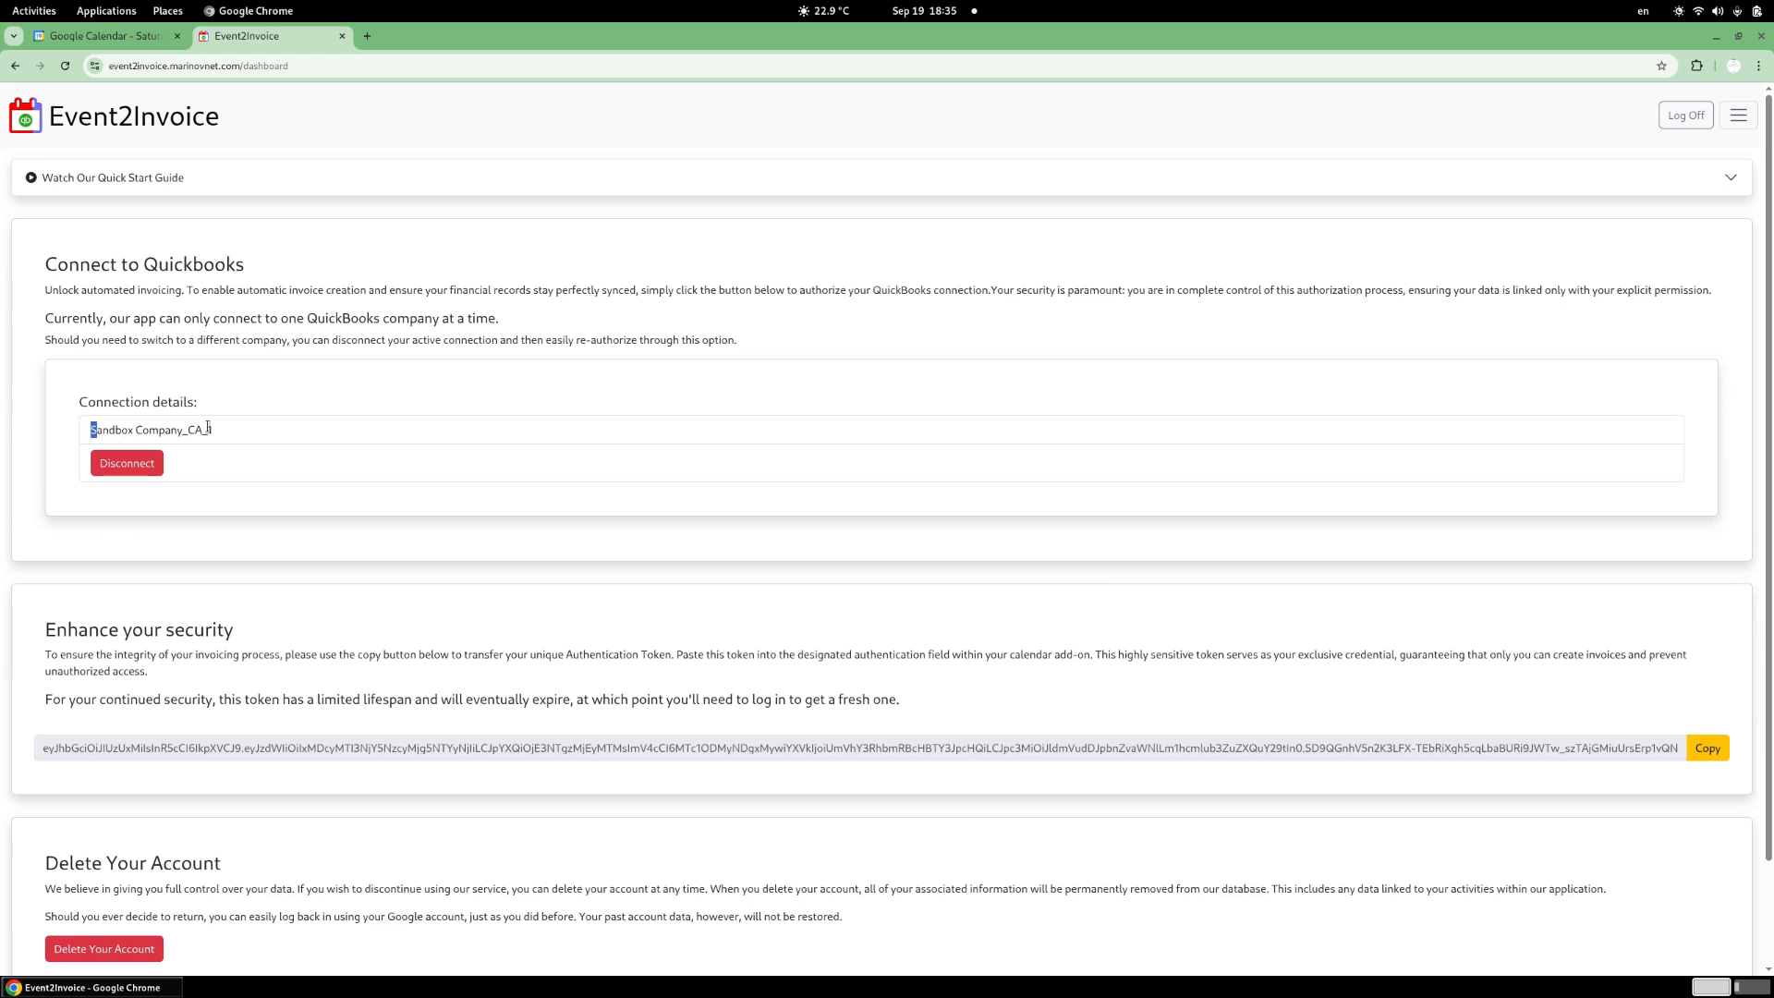
drag(208, 427, 222, 431)
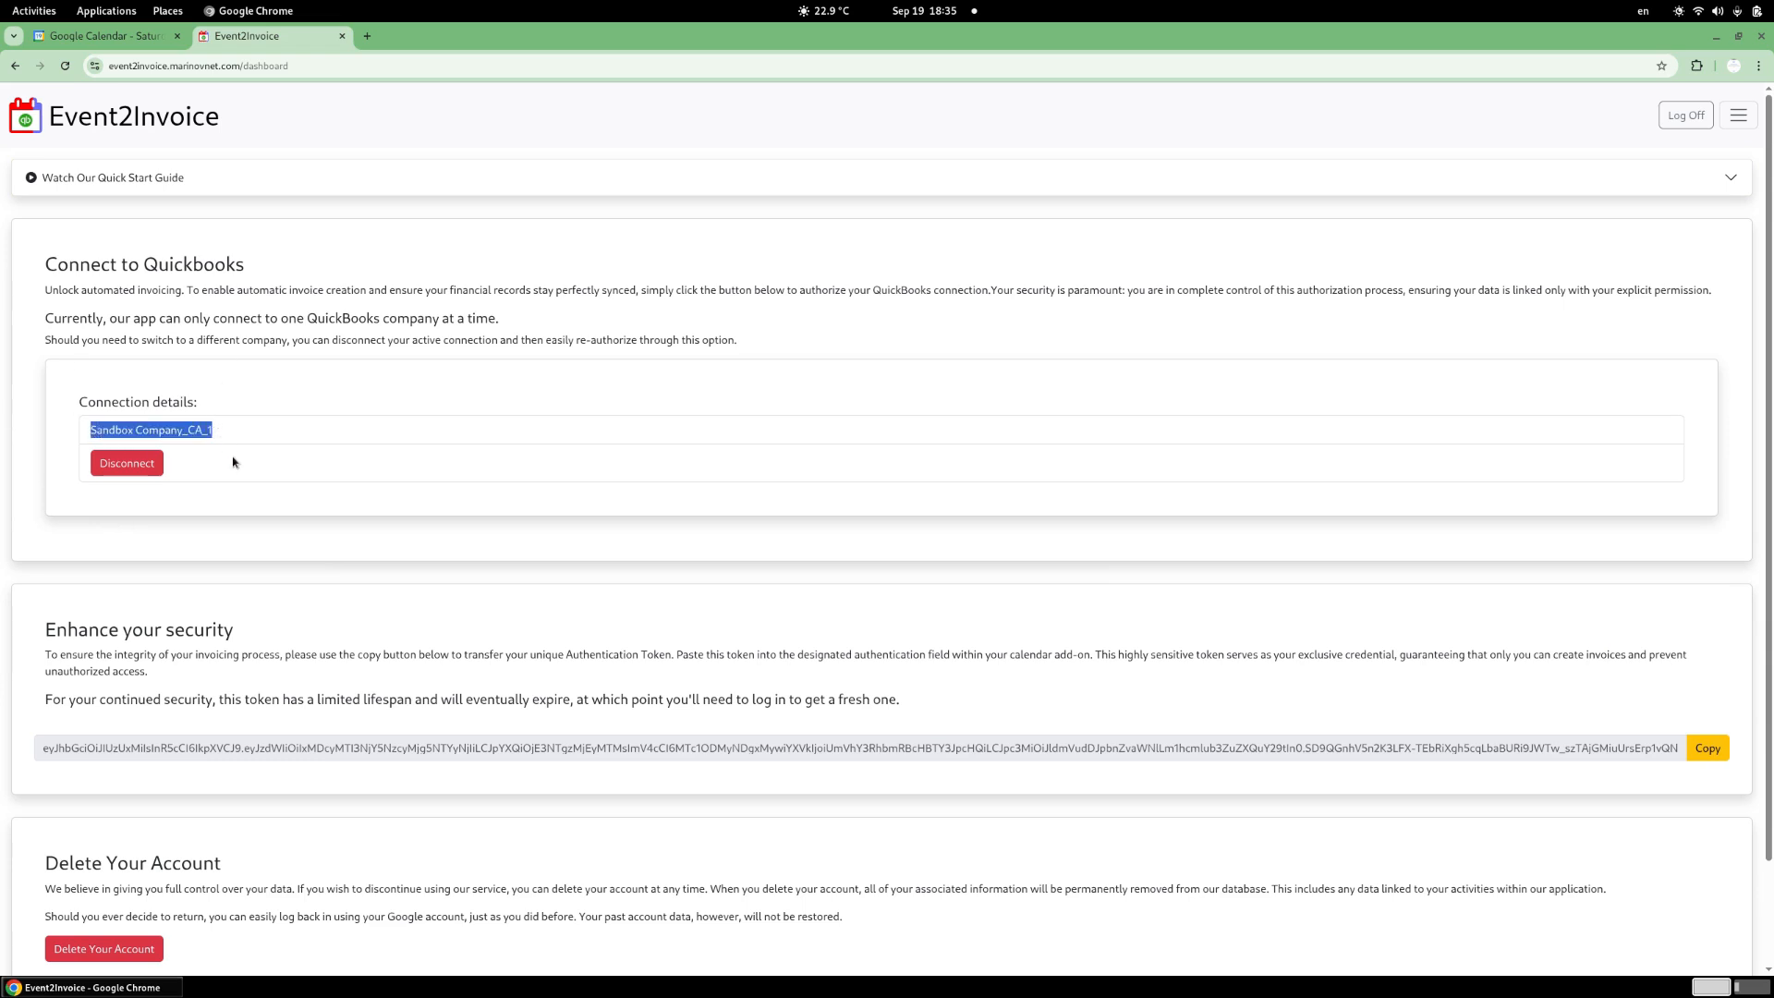
- Copy the authentication token from the Event2Invoice dashboard, paste it into the calendar add-on's token field, and save it
click(101, 35)
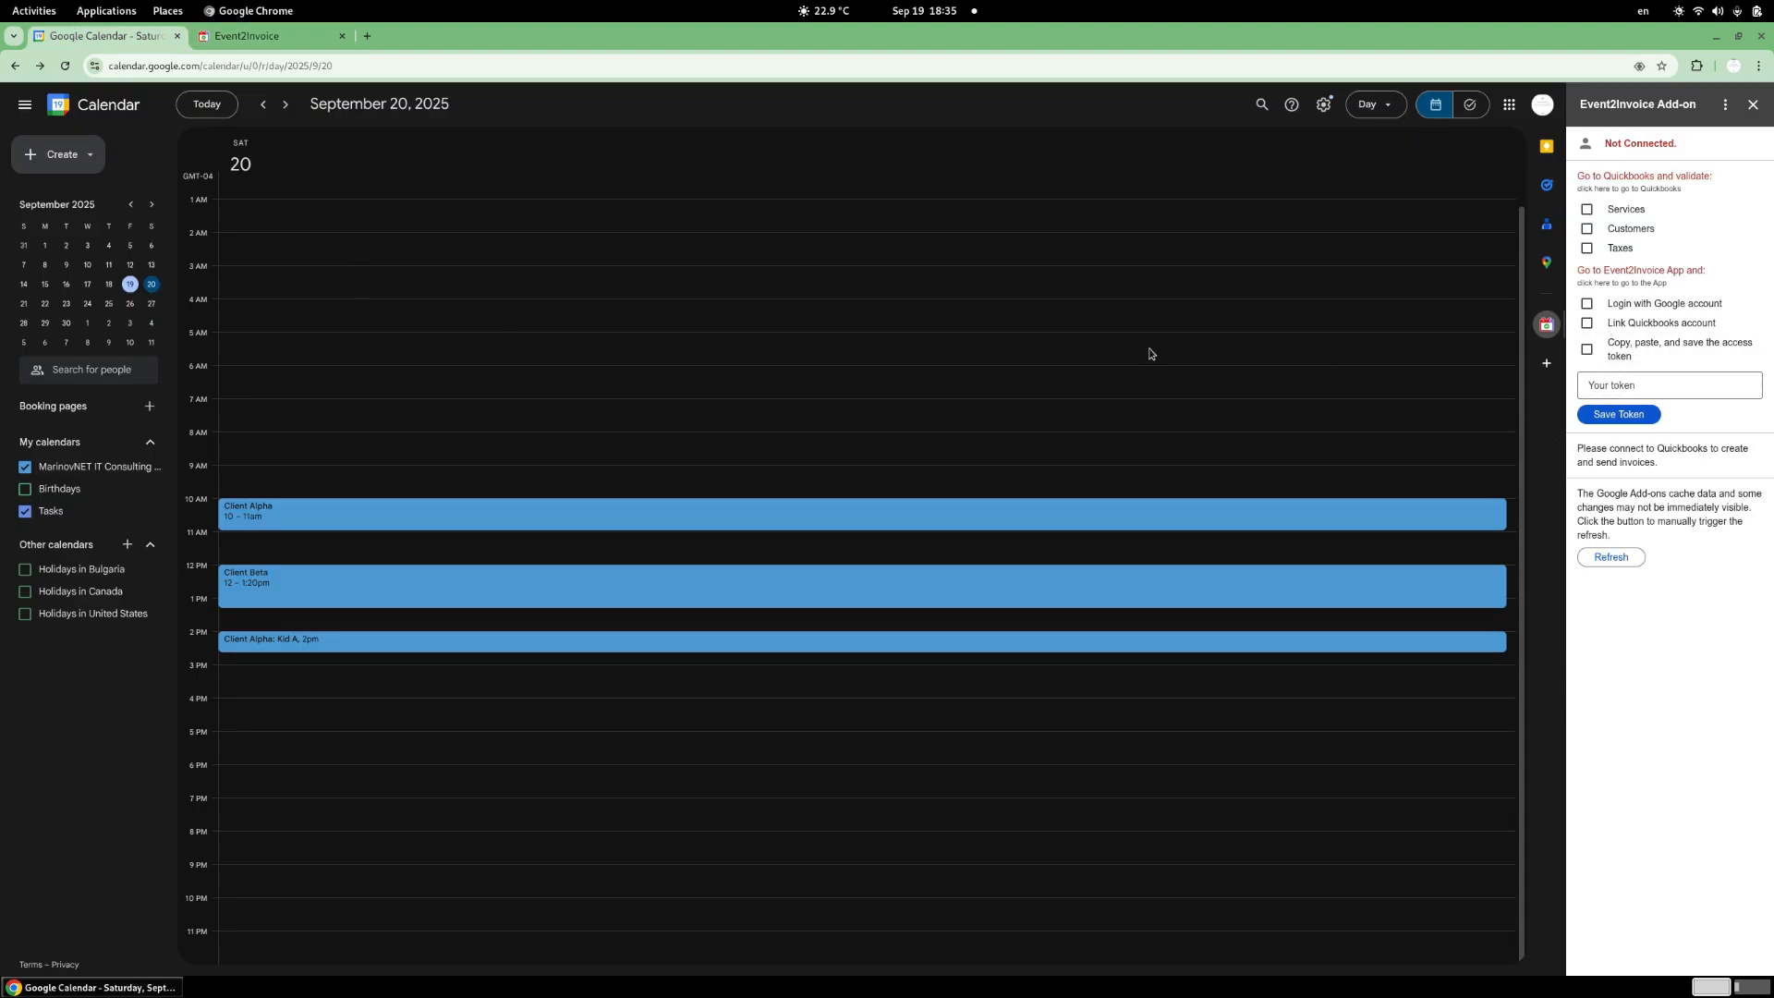
click(246, 36)
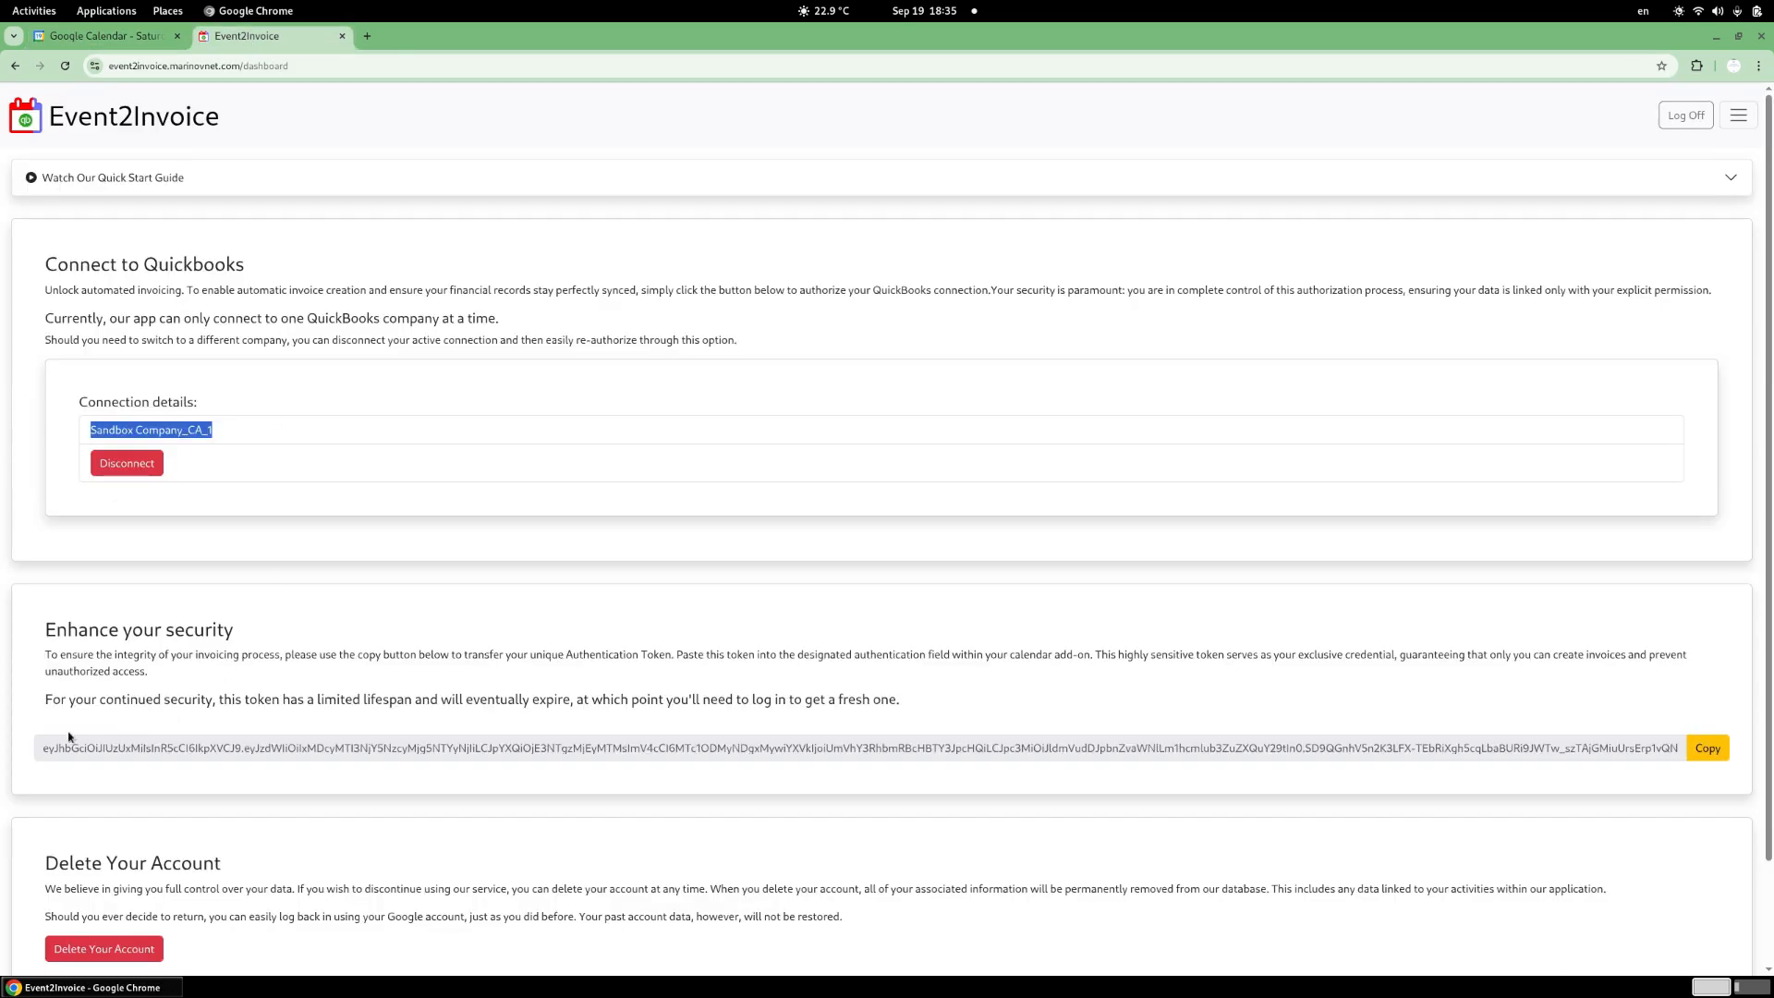
click(1725, 757)
click(107, 37)
click(1628, 388)
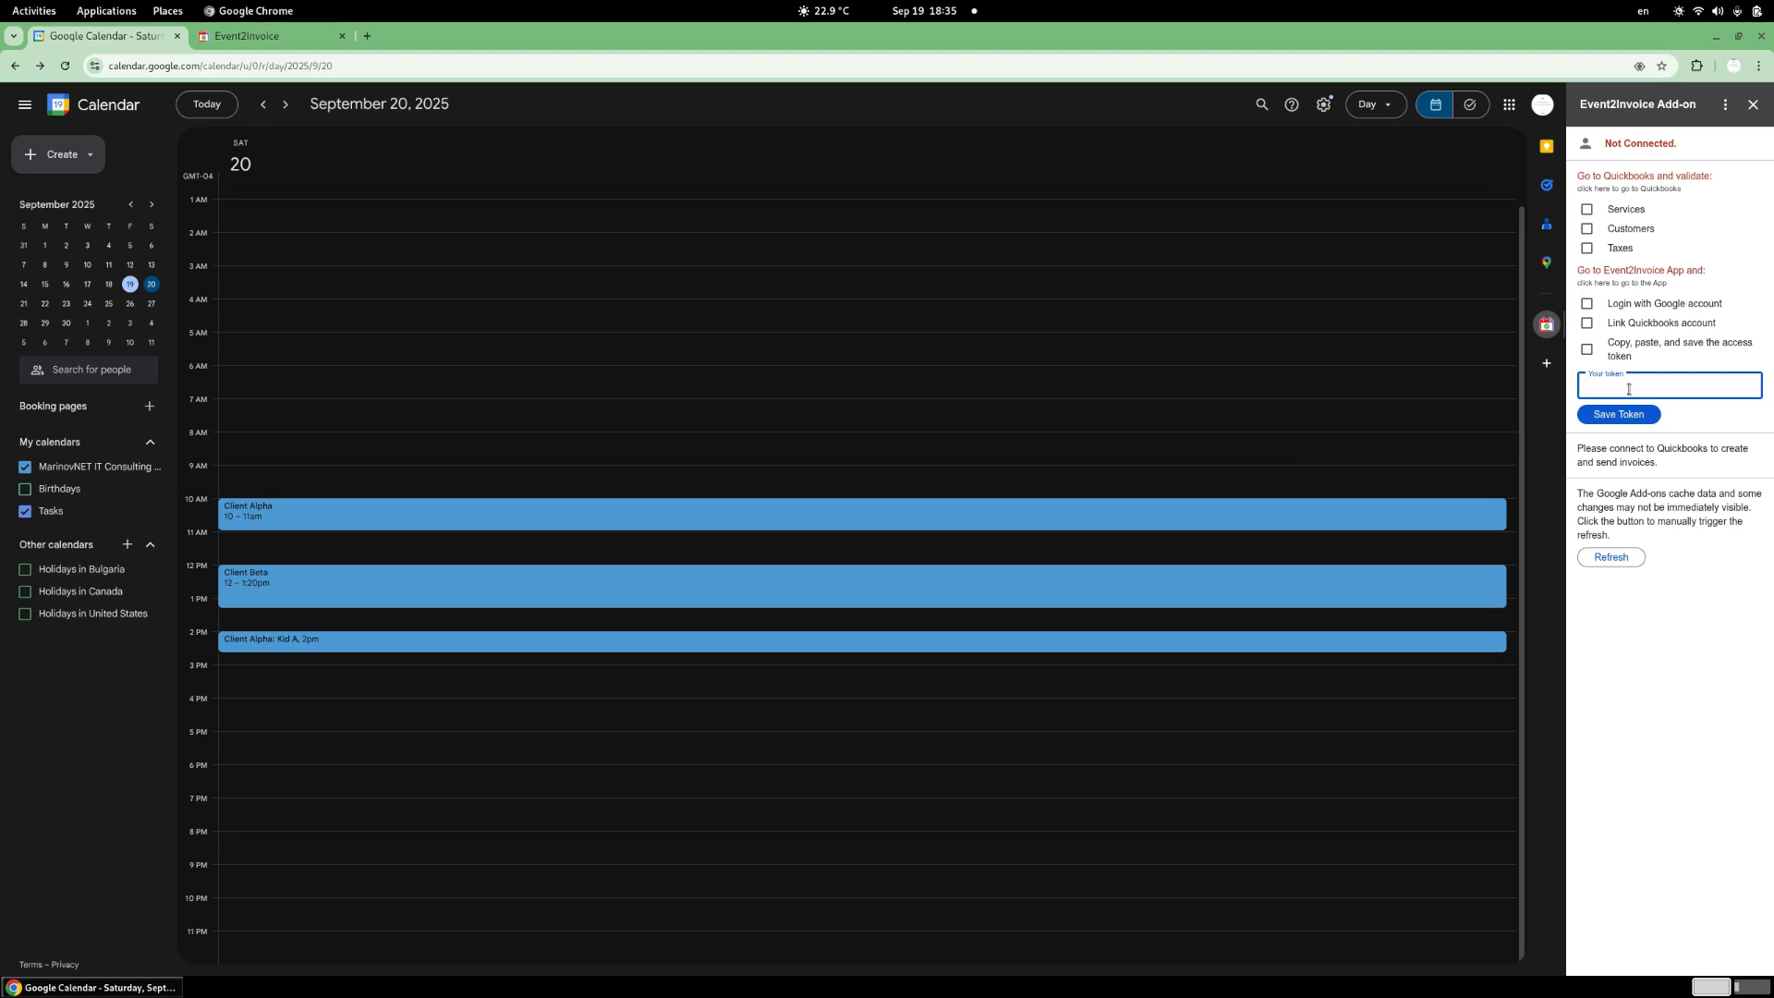
key(ctrl+v)
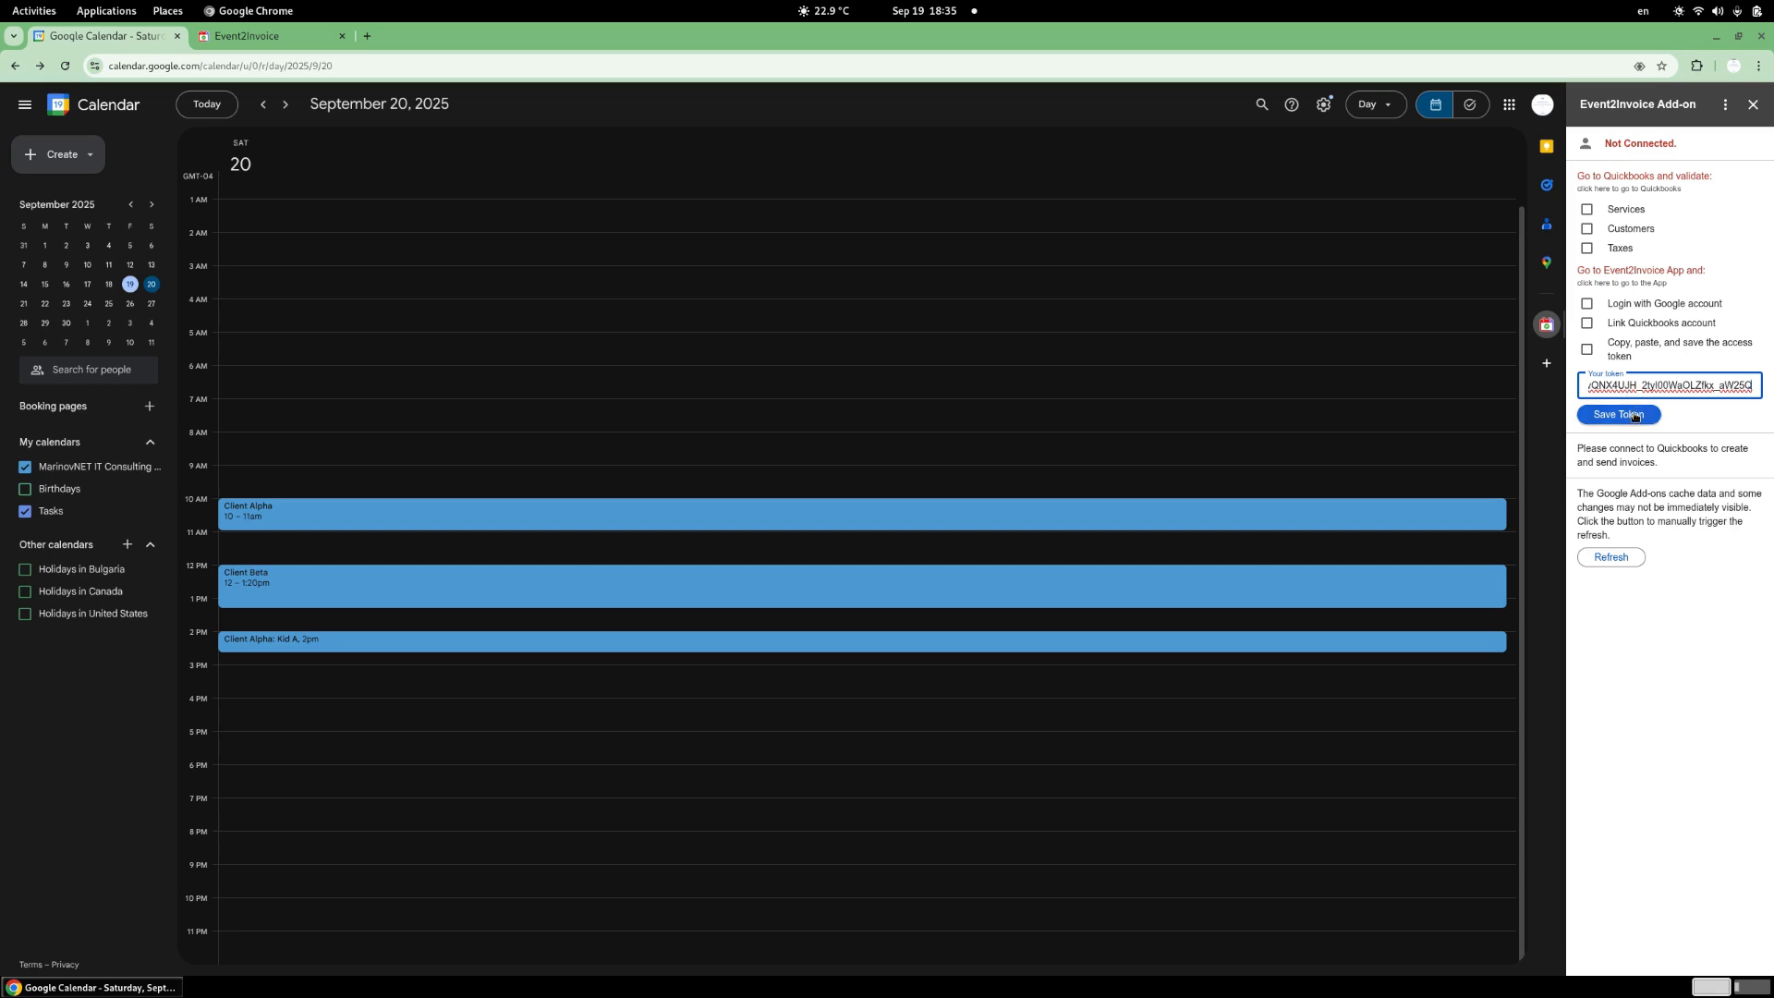
click(292, 38)
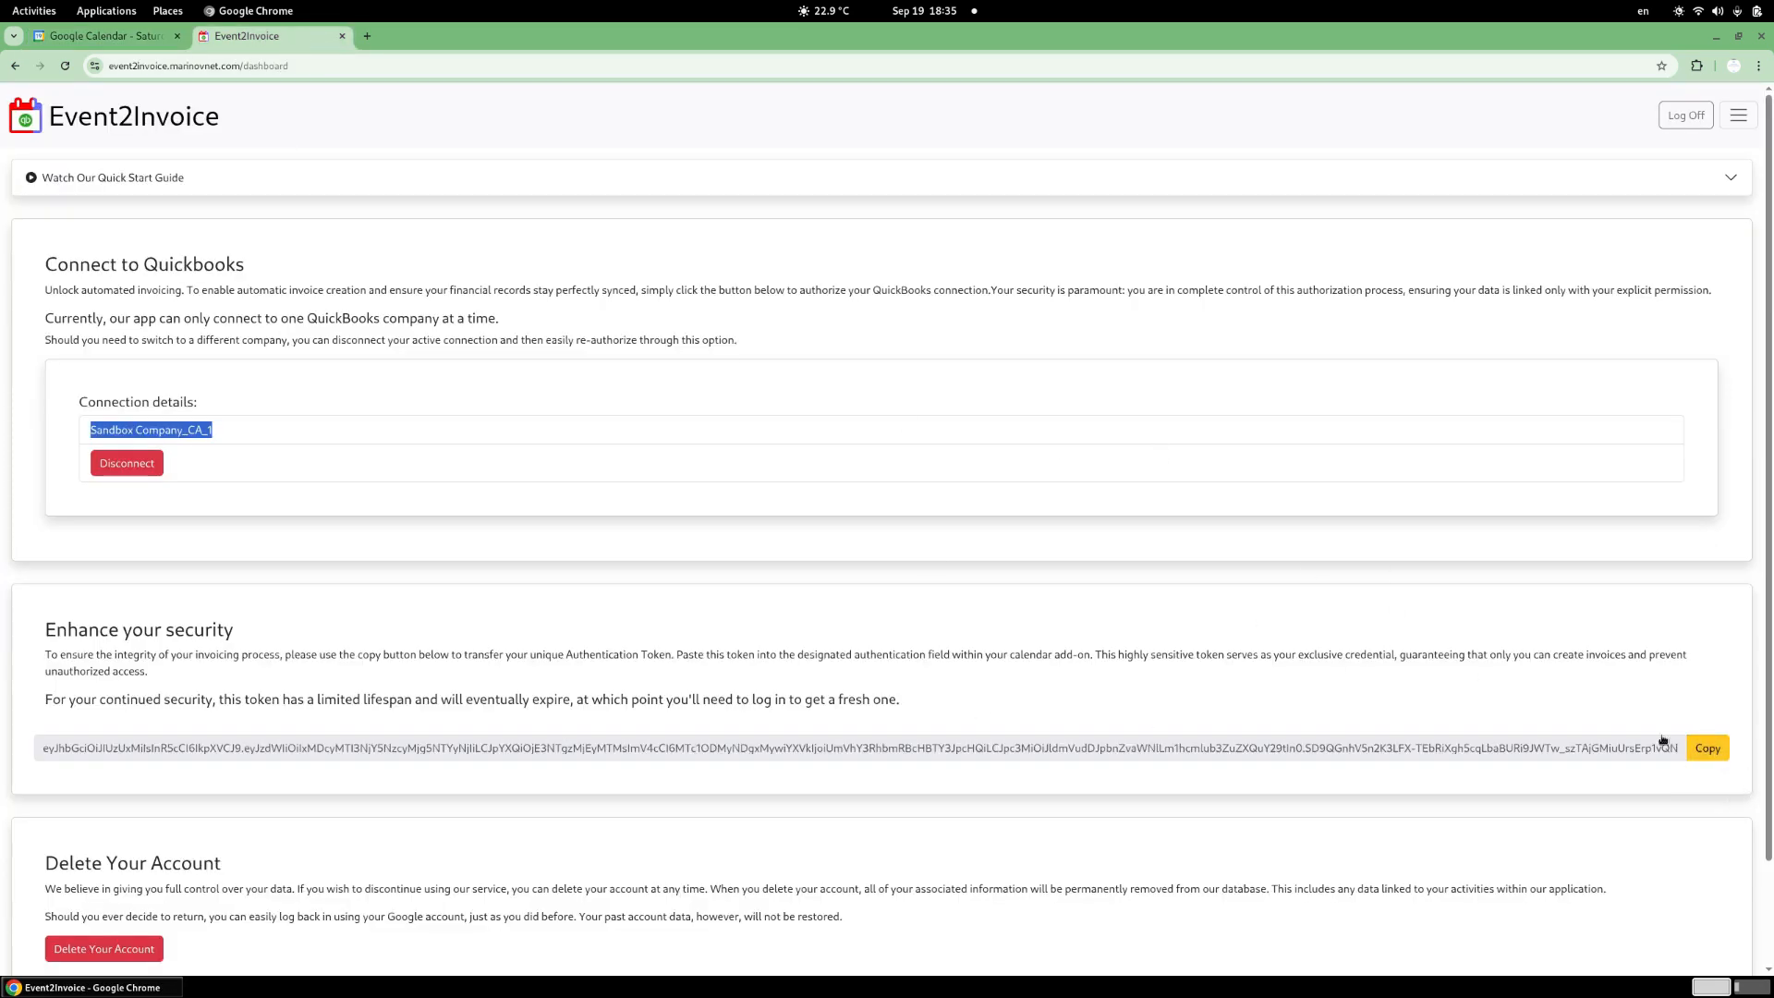
click(102, 39)
click(1648, 415)
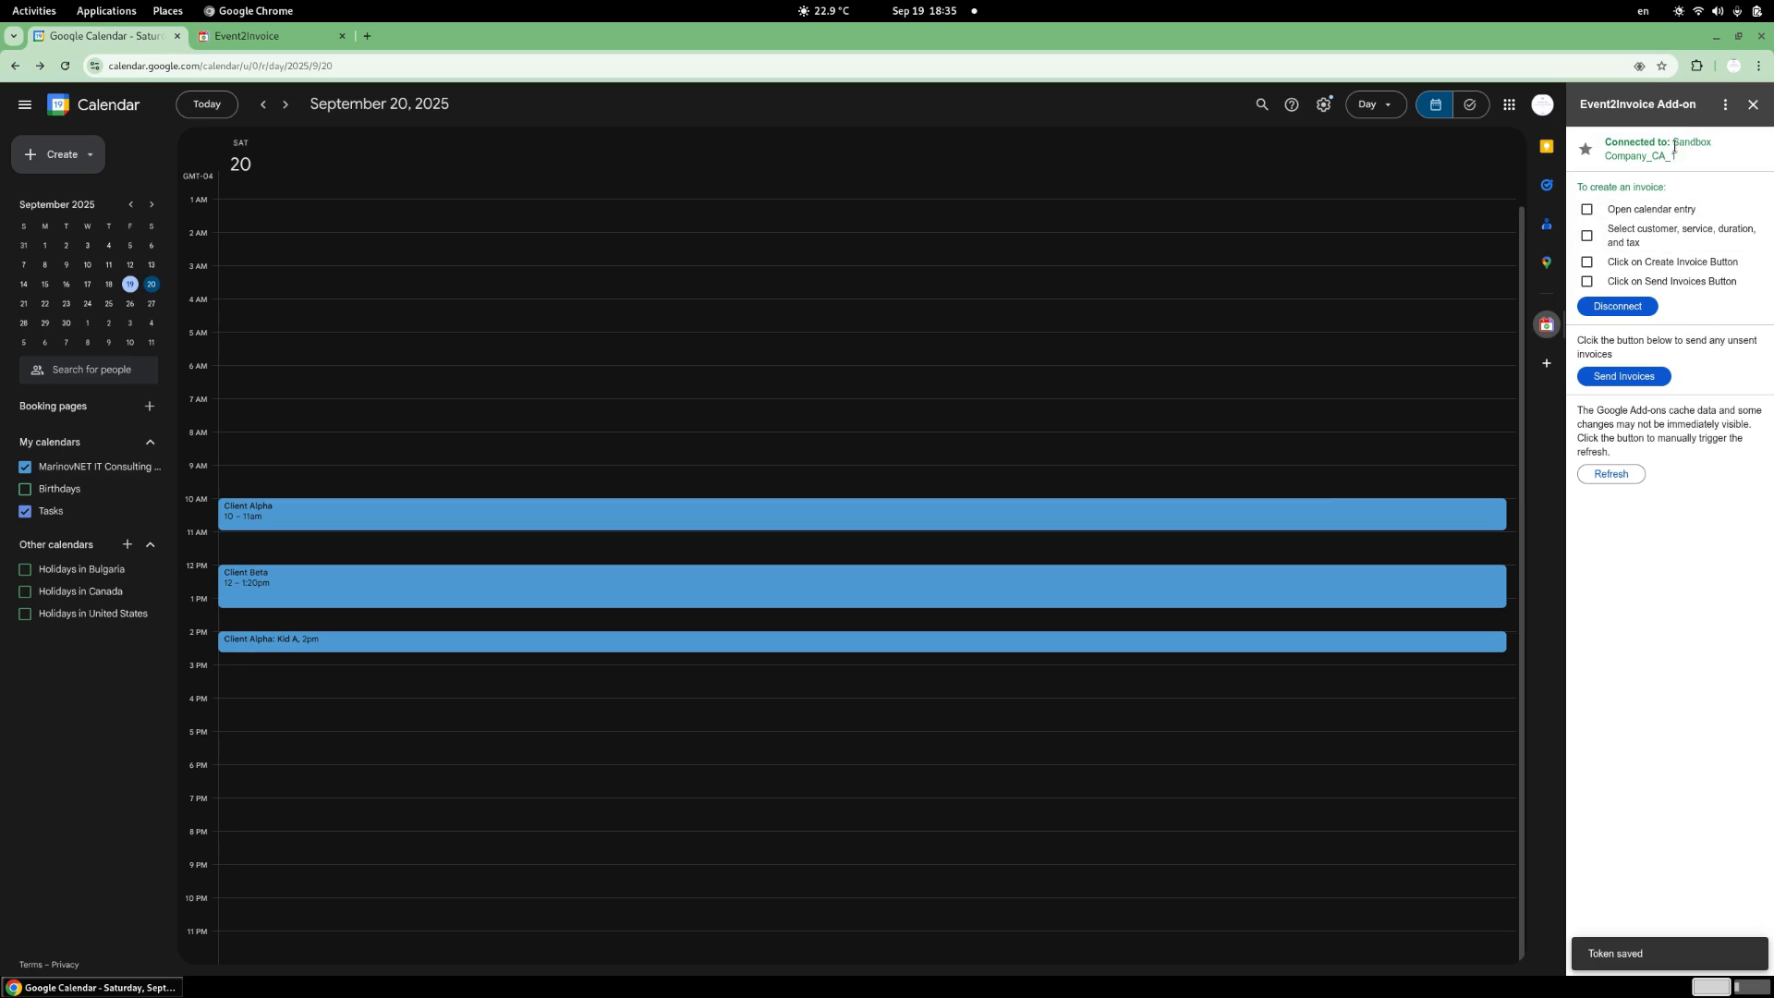
- Compare the connected company name in the calendar add-on with the one in the Event2Invoice dashboard's connection details
drag(1674, 145, 1690, 157)
click(251, 37)
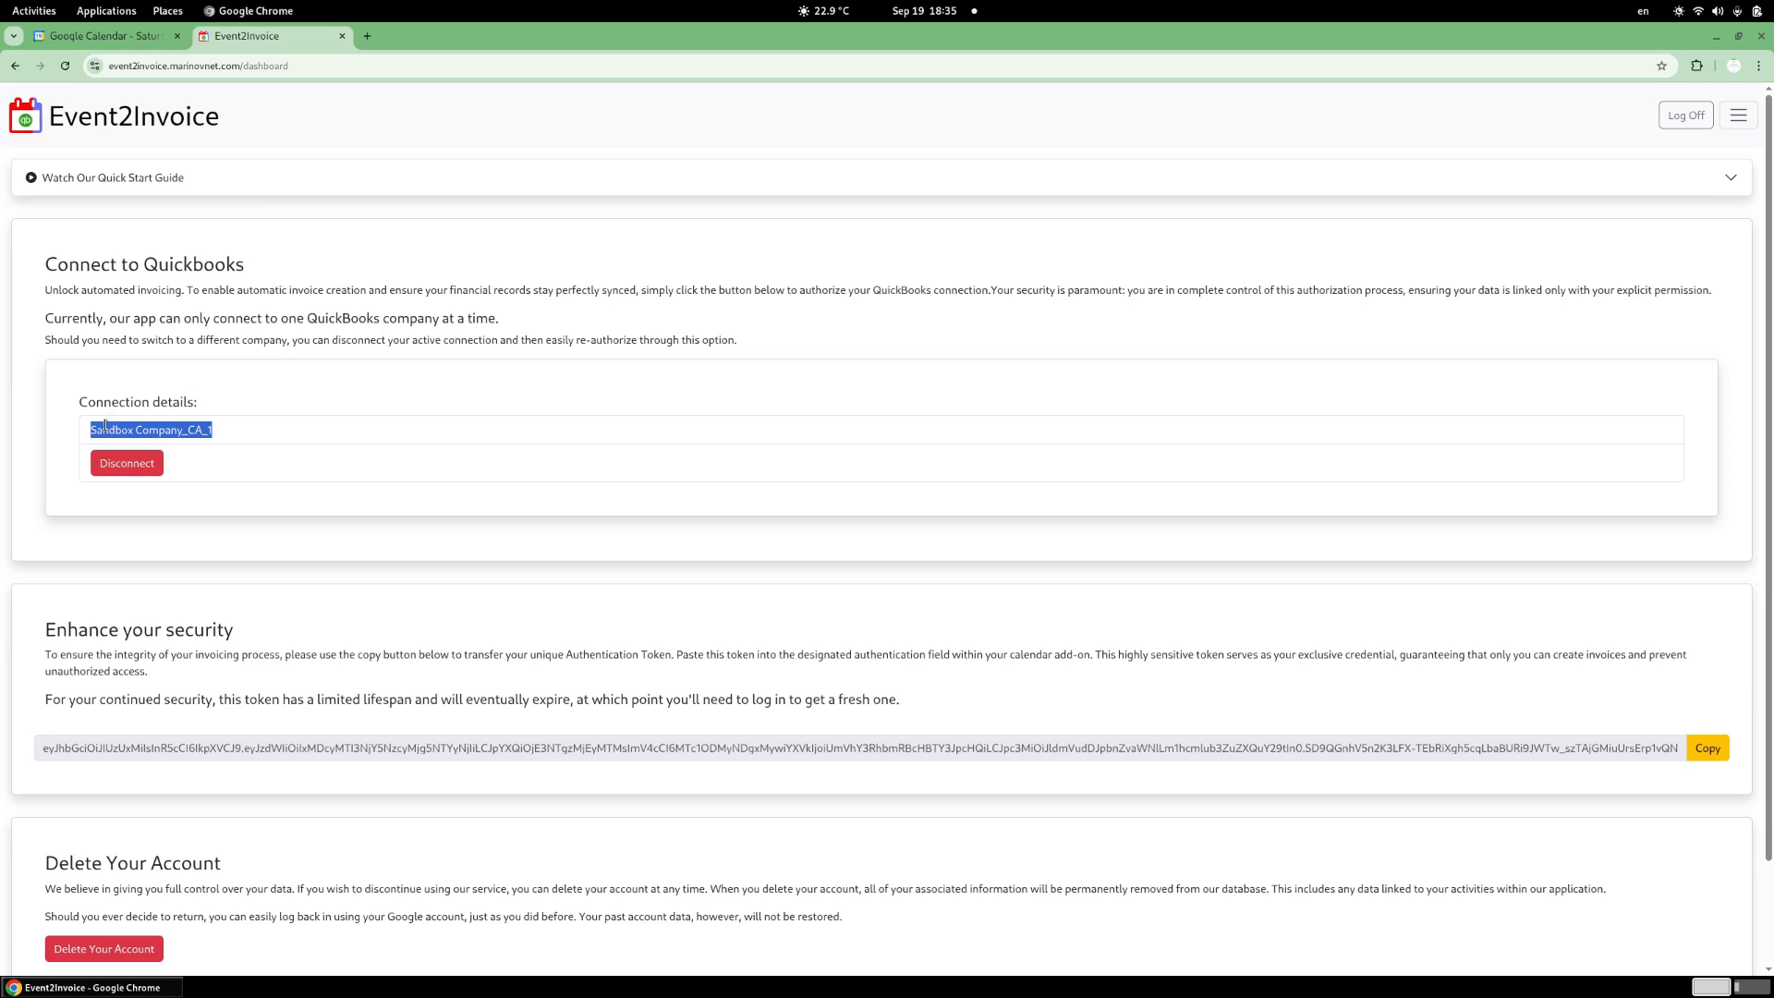
click(120, 37)
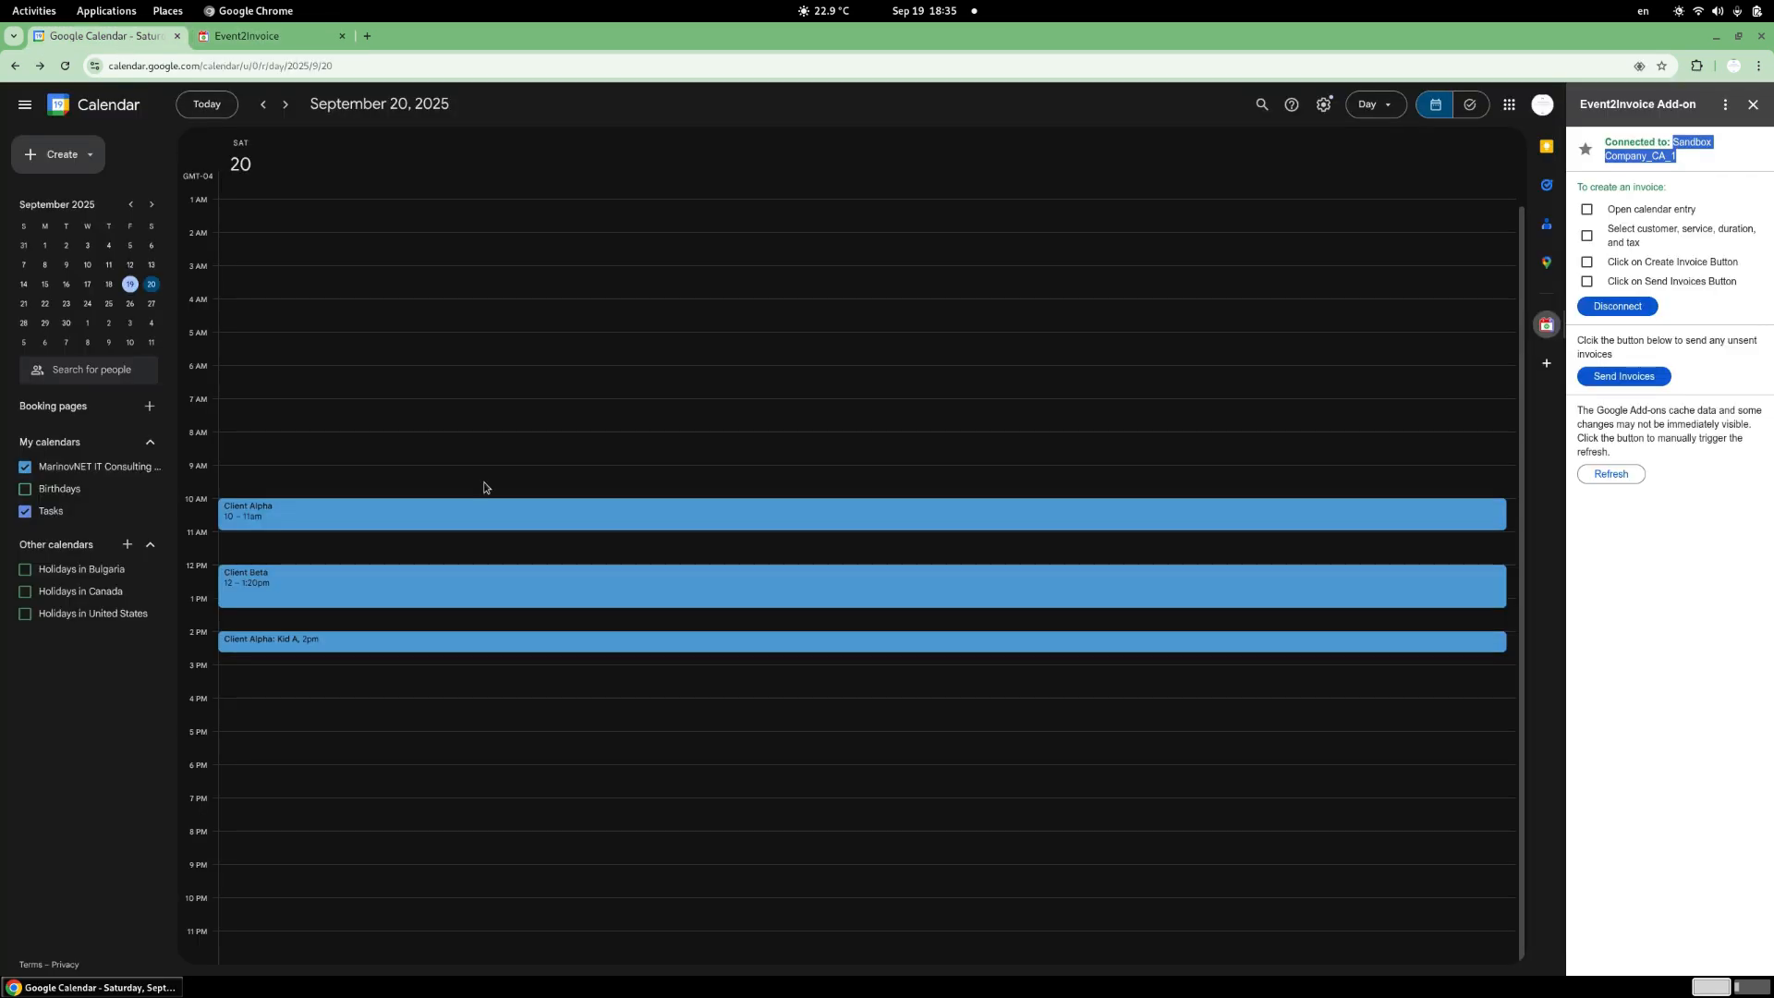
- Create an invoice from the Client Alpha event for customer Family Alpha with item Tutoring-55 and tax option HST ON
click(994, 521)
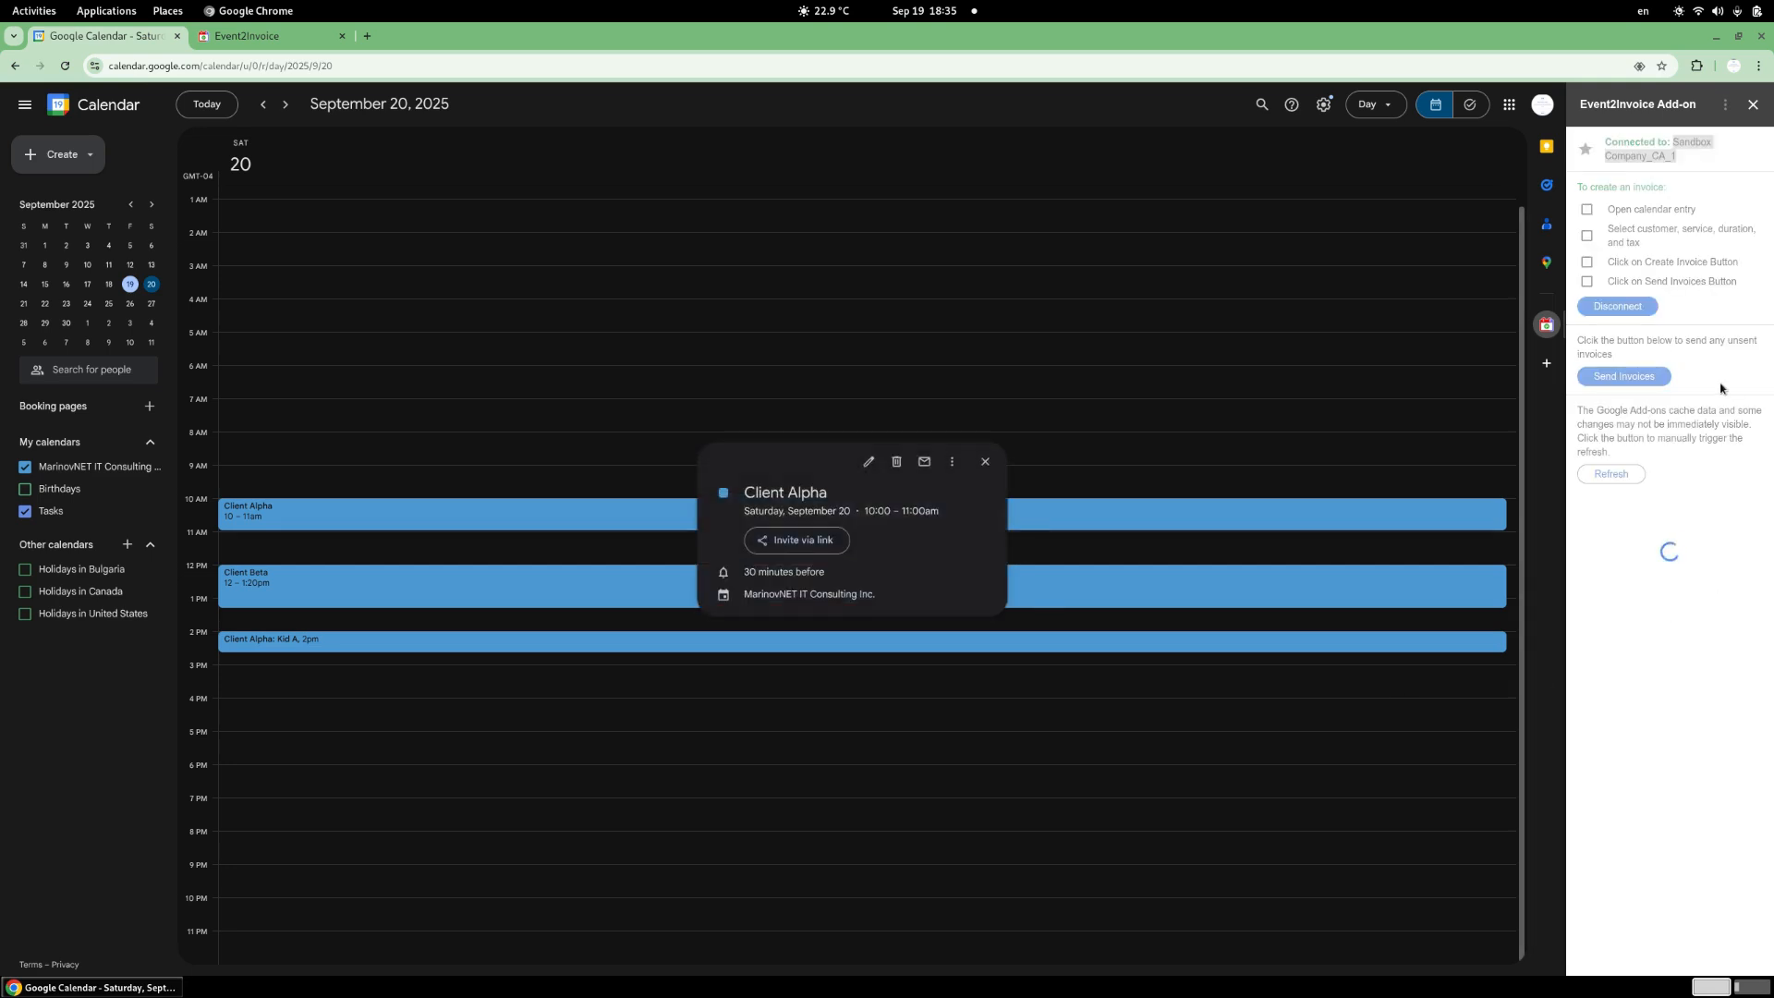
click(1652, 168)
click(1626, 191)
click(1650, 235)
click(1657, 352)
click(1674, 296)
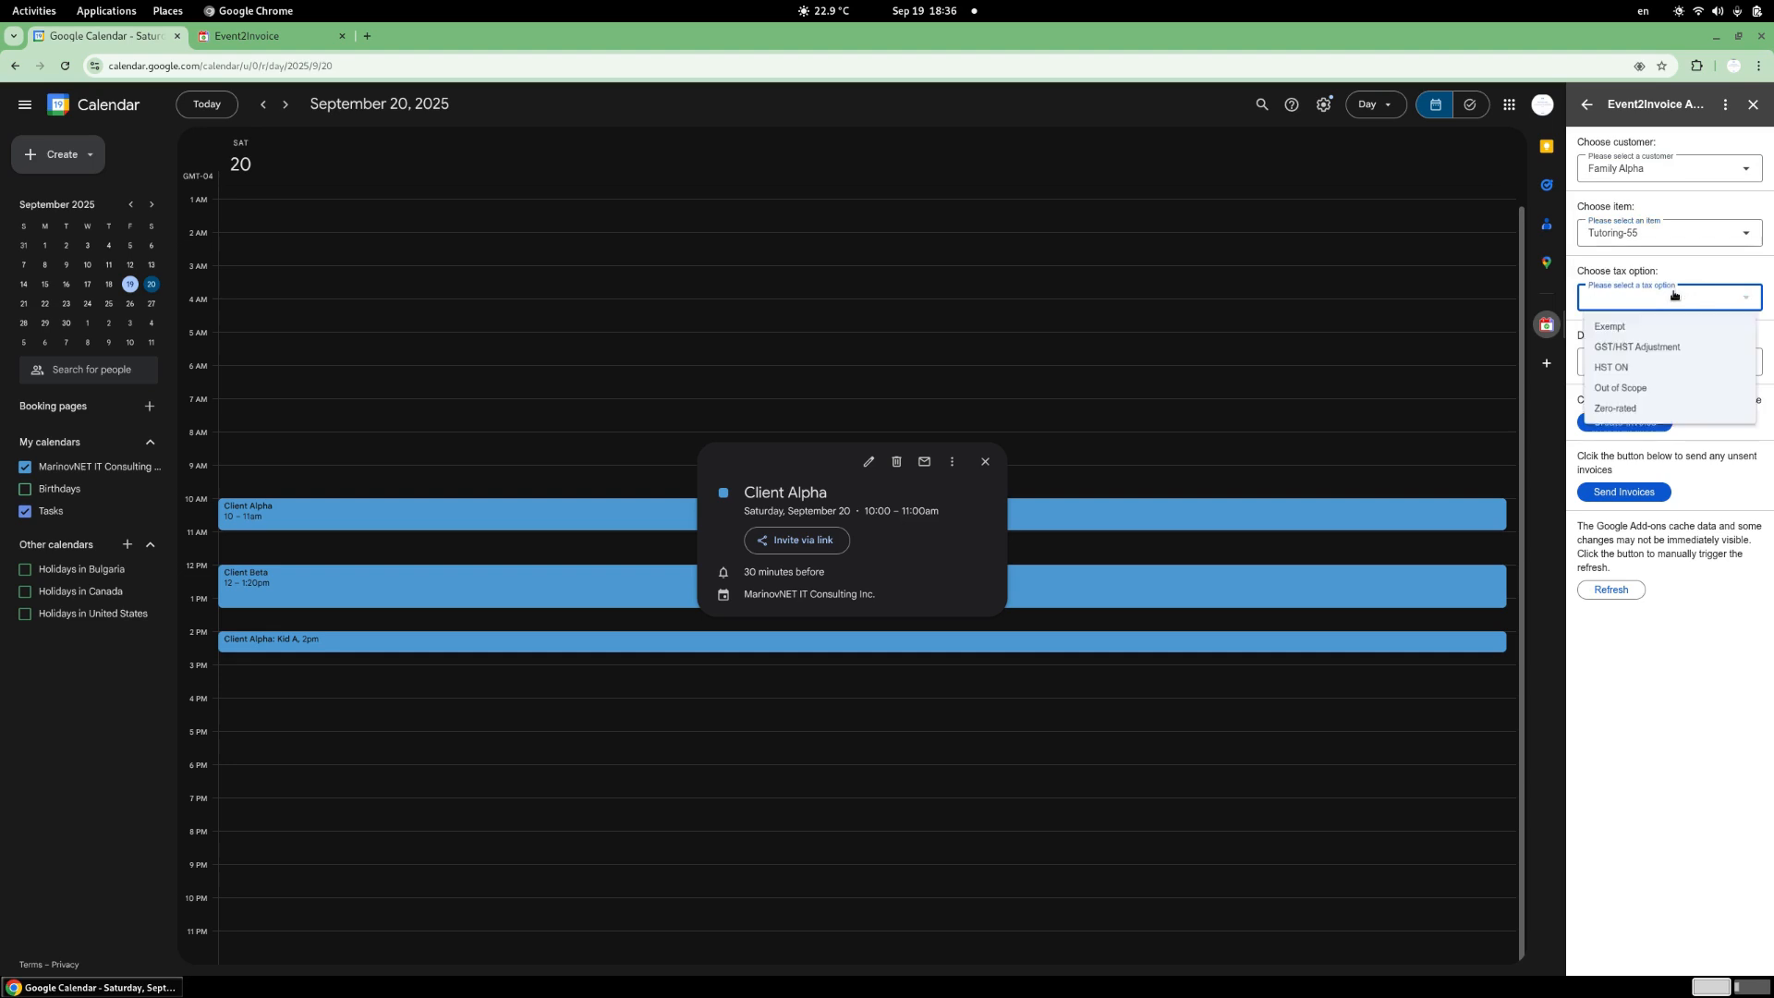
click(1669, 372)
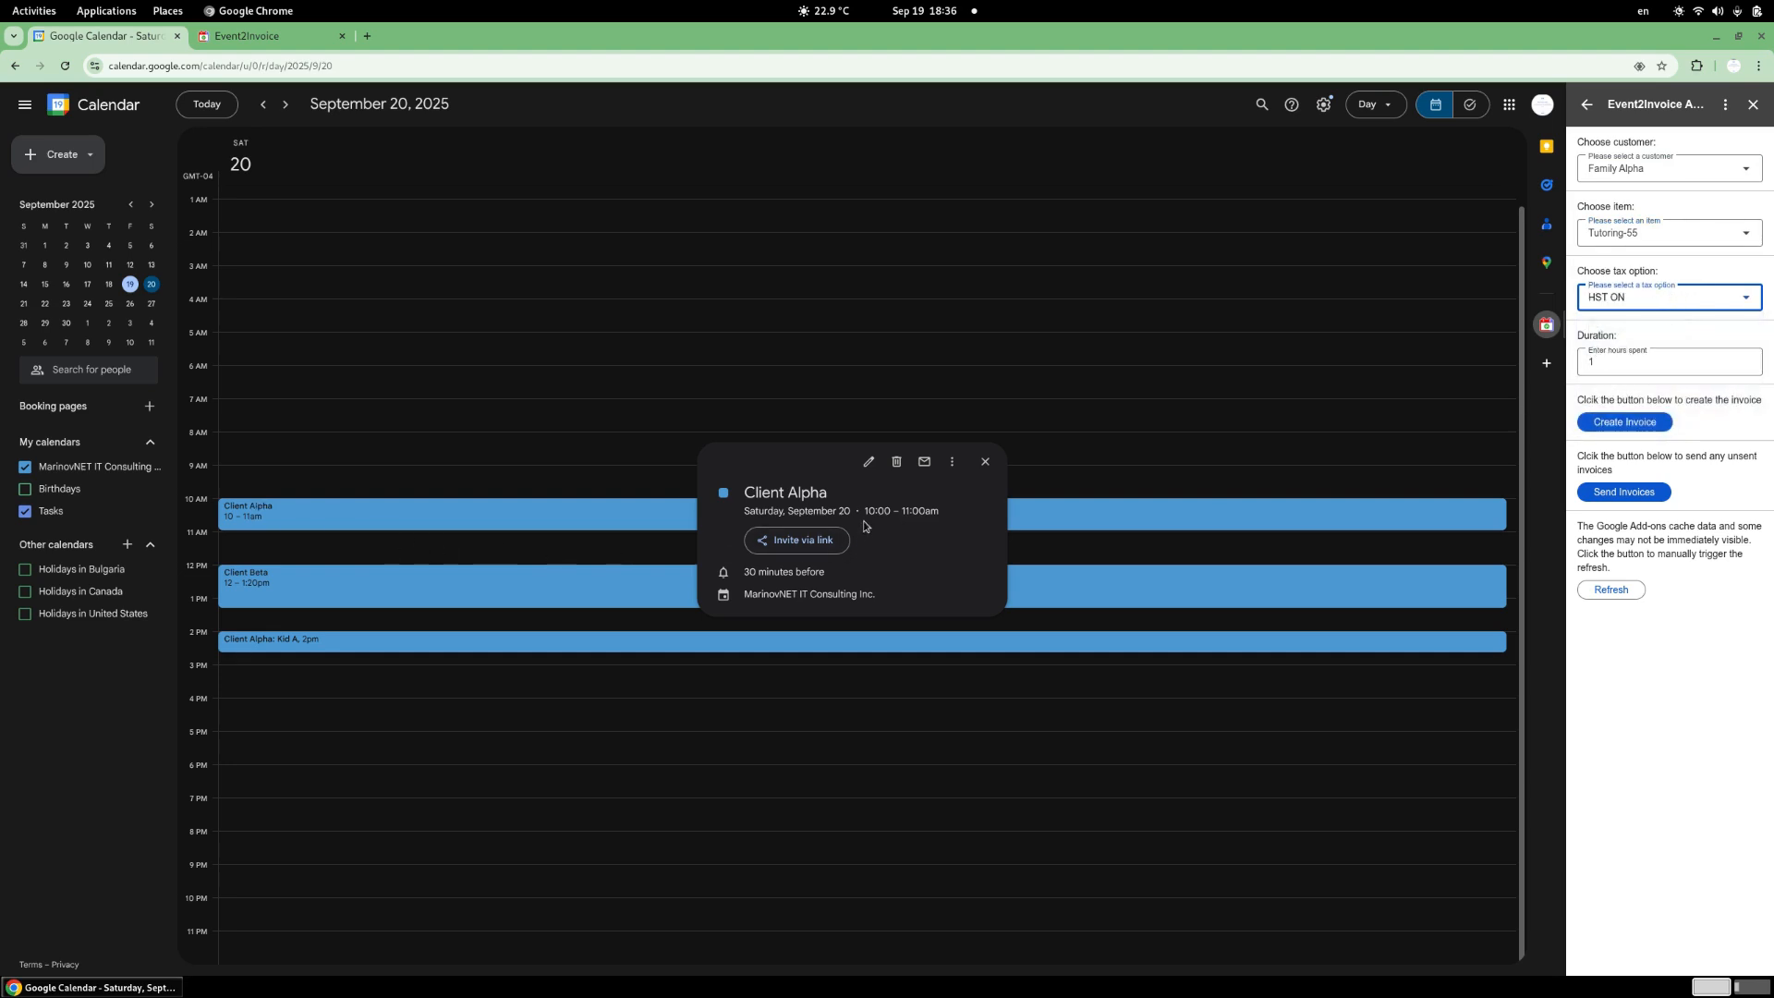
click(1628, 425)
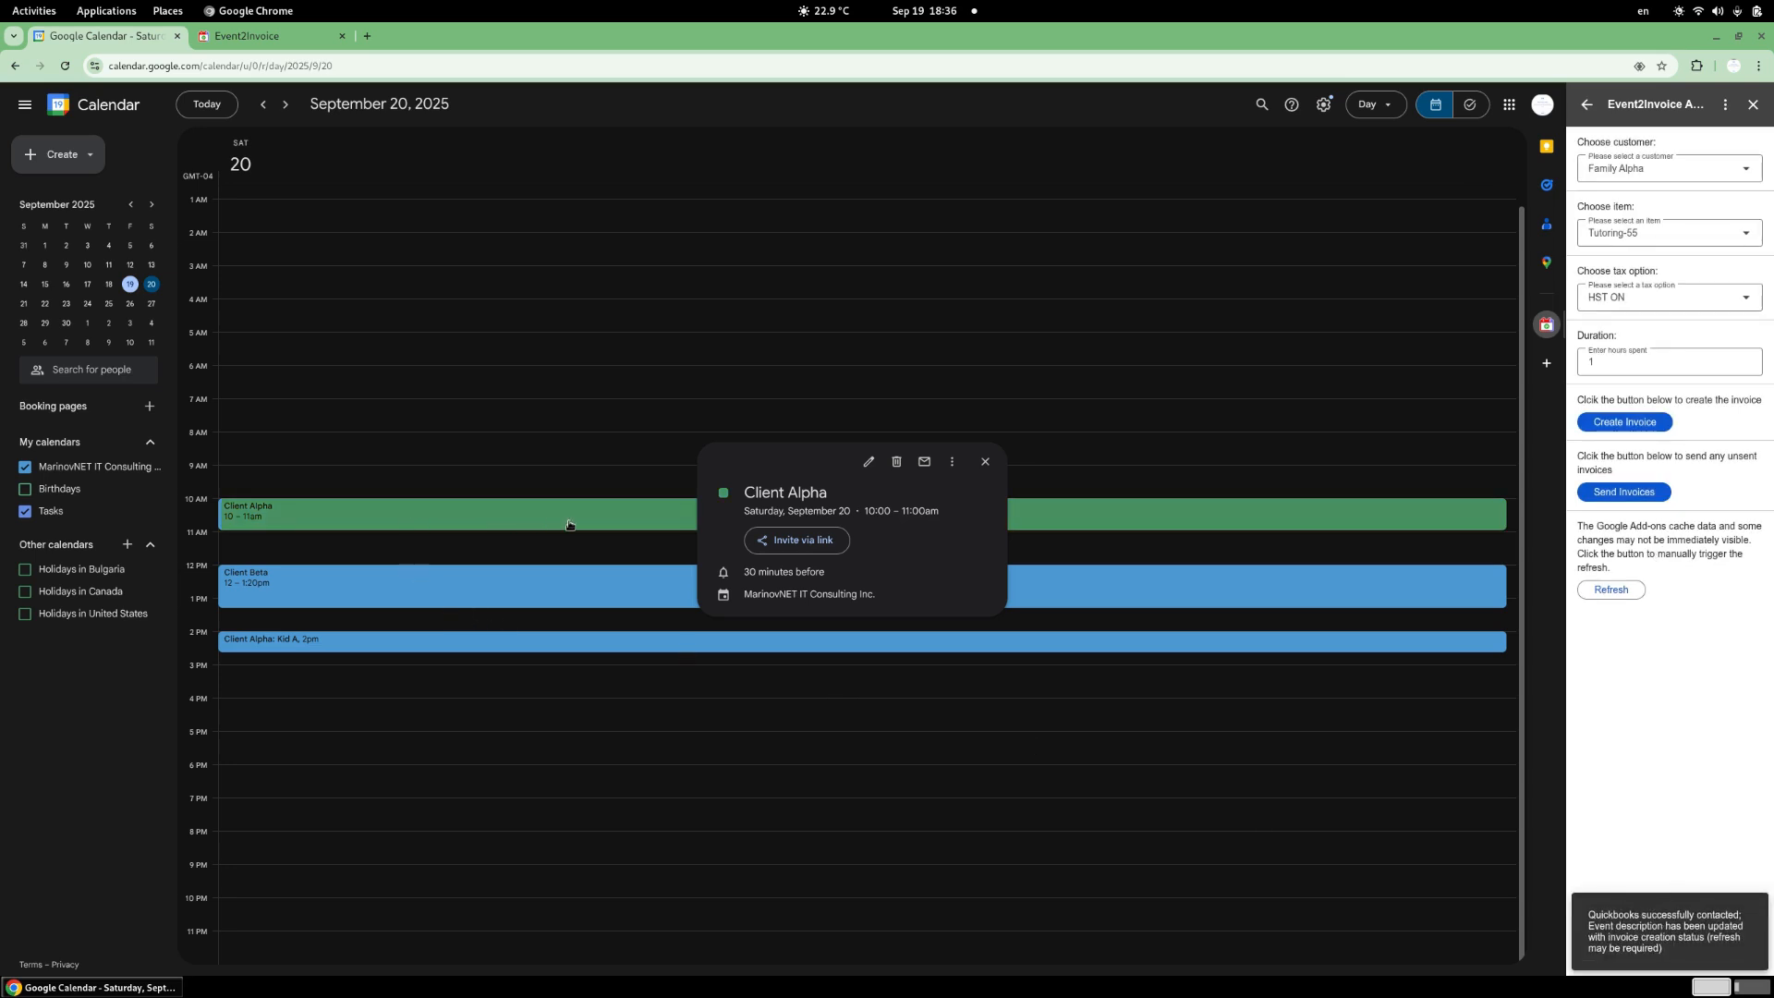
- Reopen the Client Alpha event to check its invoice creation status, and send the unsent invoices
click(638, 517)
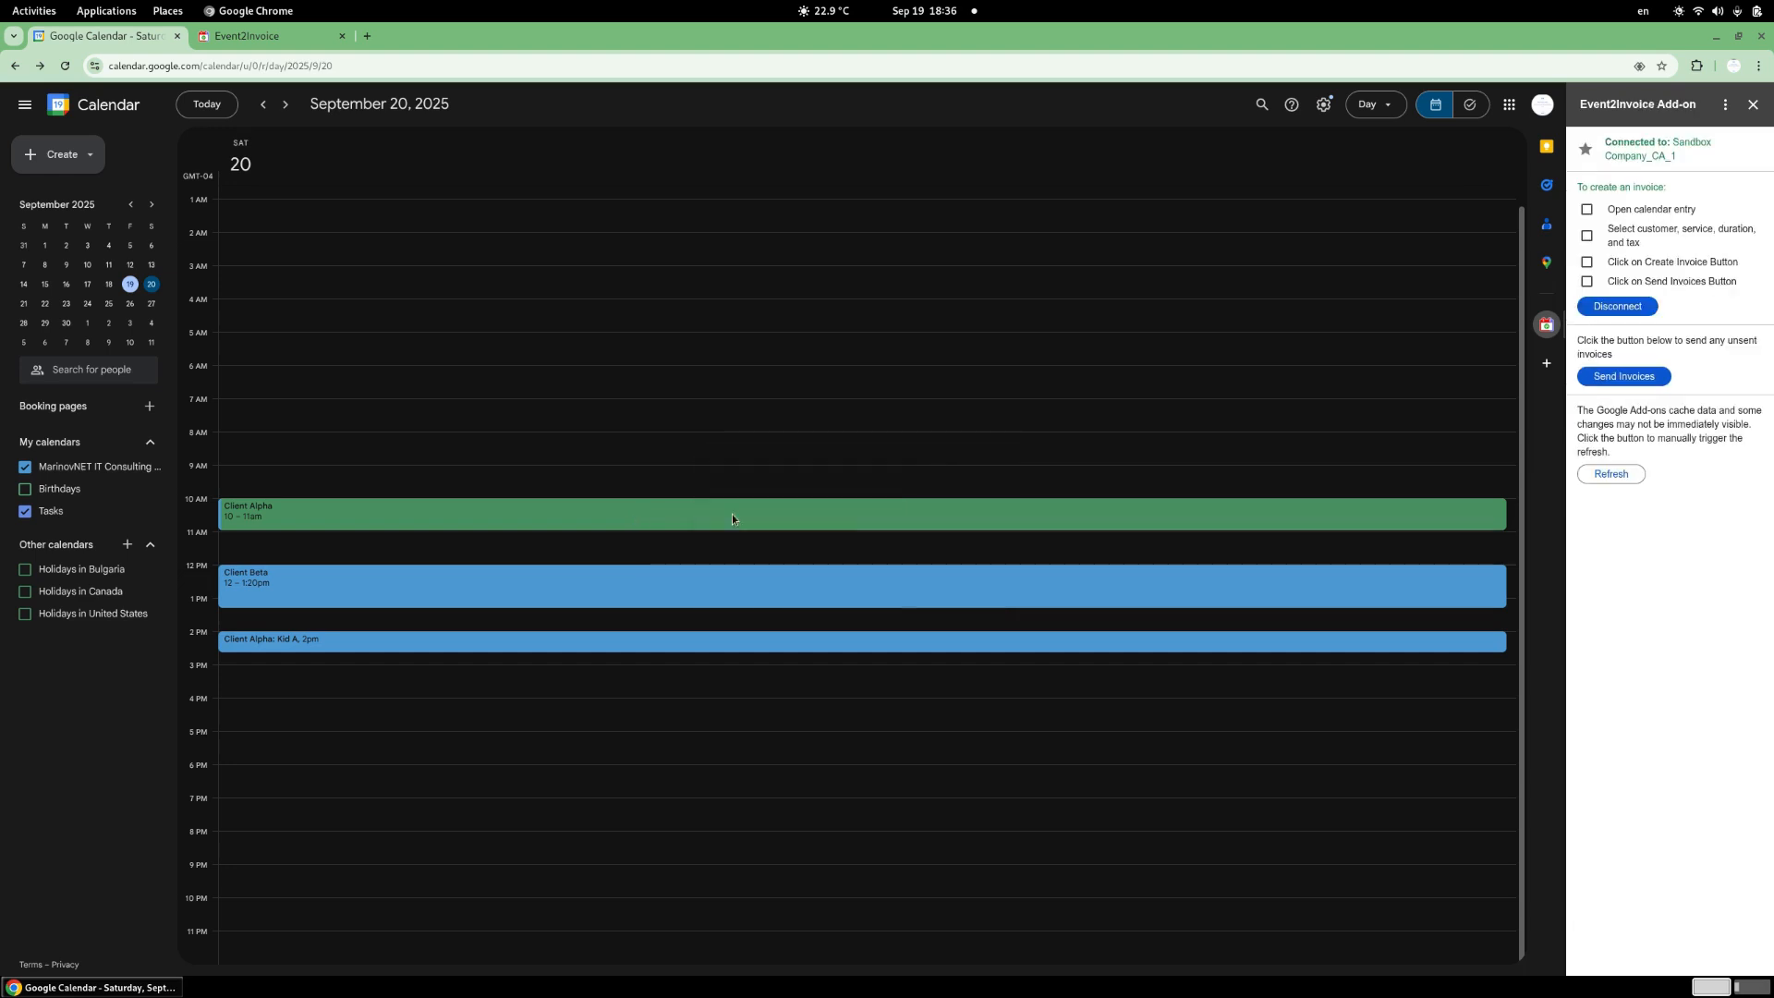
click(839, 508)
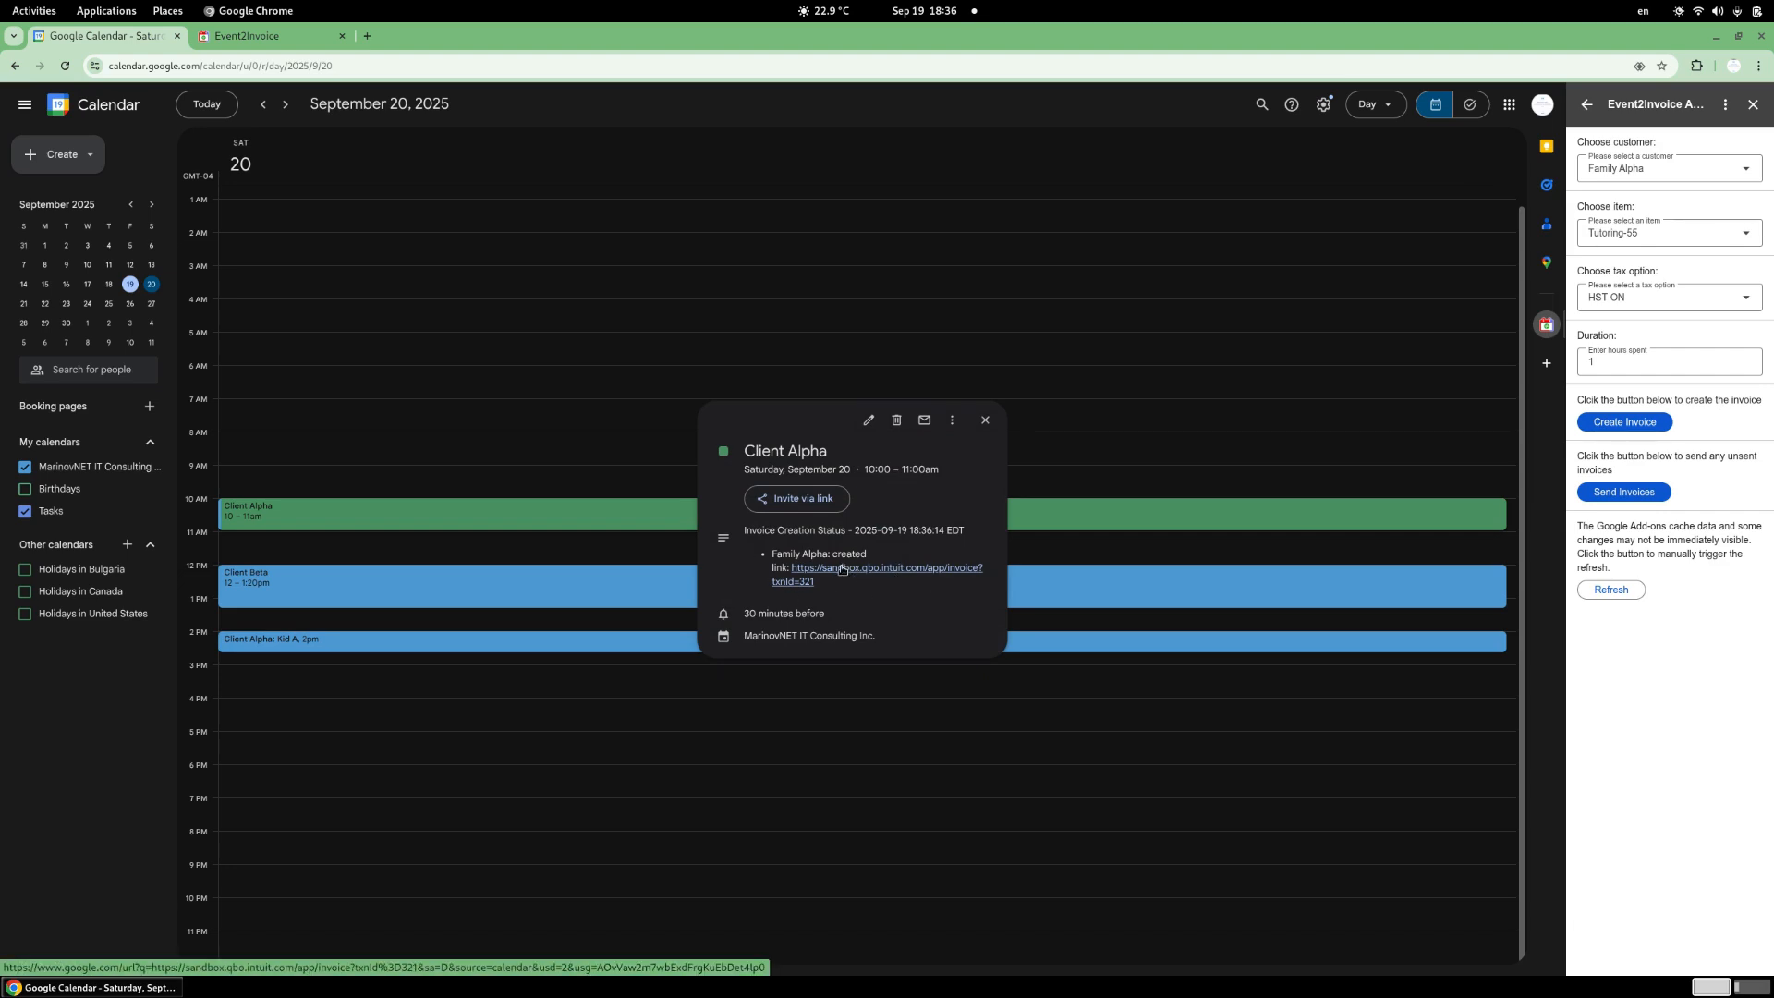
click(1641, 494)
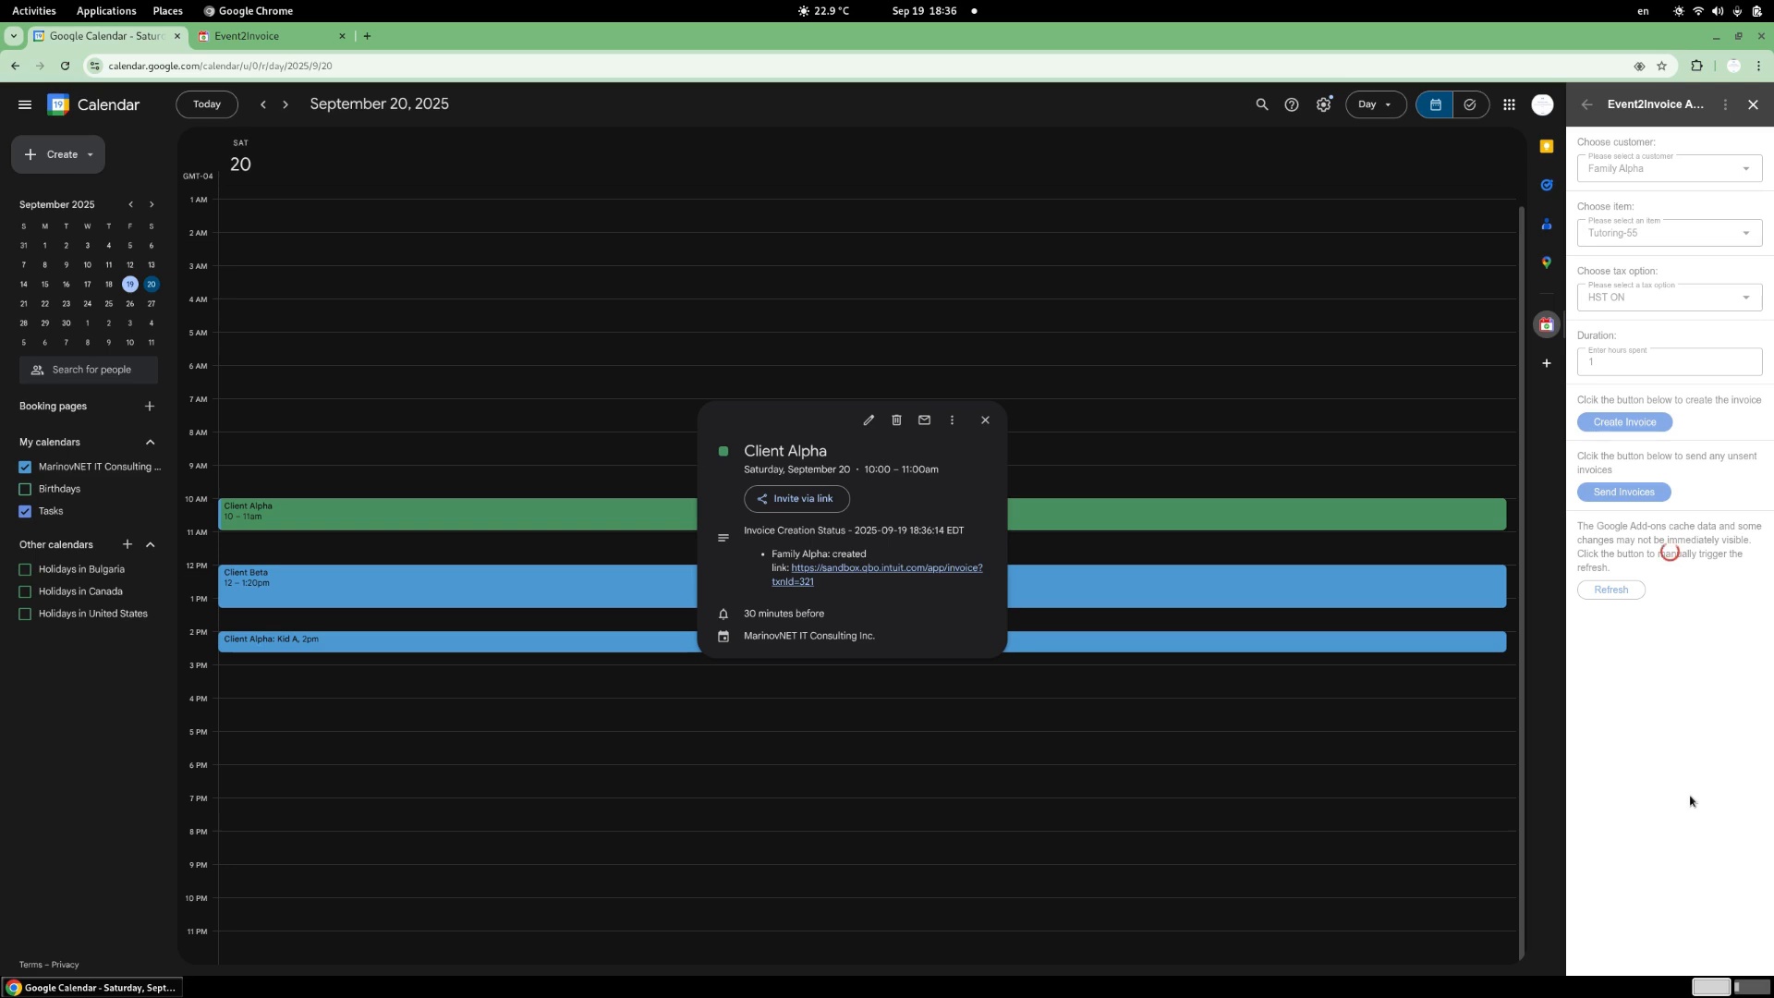
- Create an invoice from the Client Beta event for customer Family Beta with item Tutoring-50 and tax option HST ON
click(1158, 593)
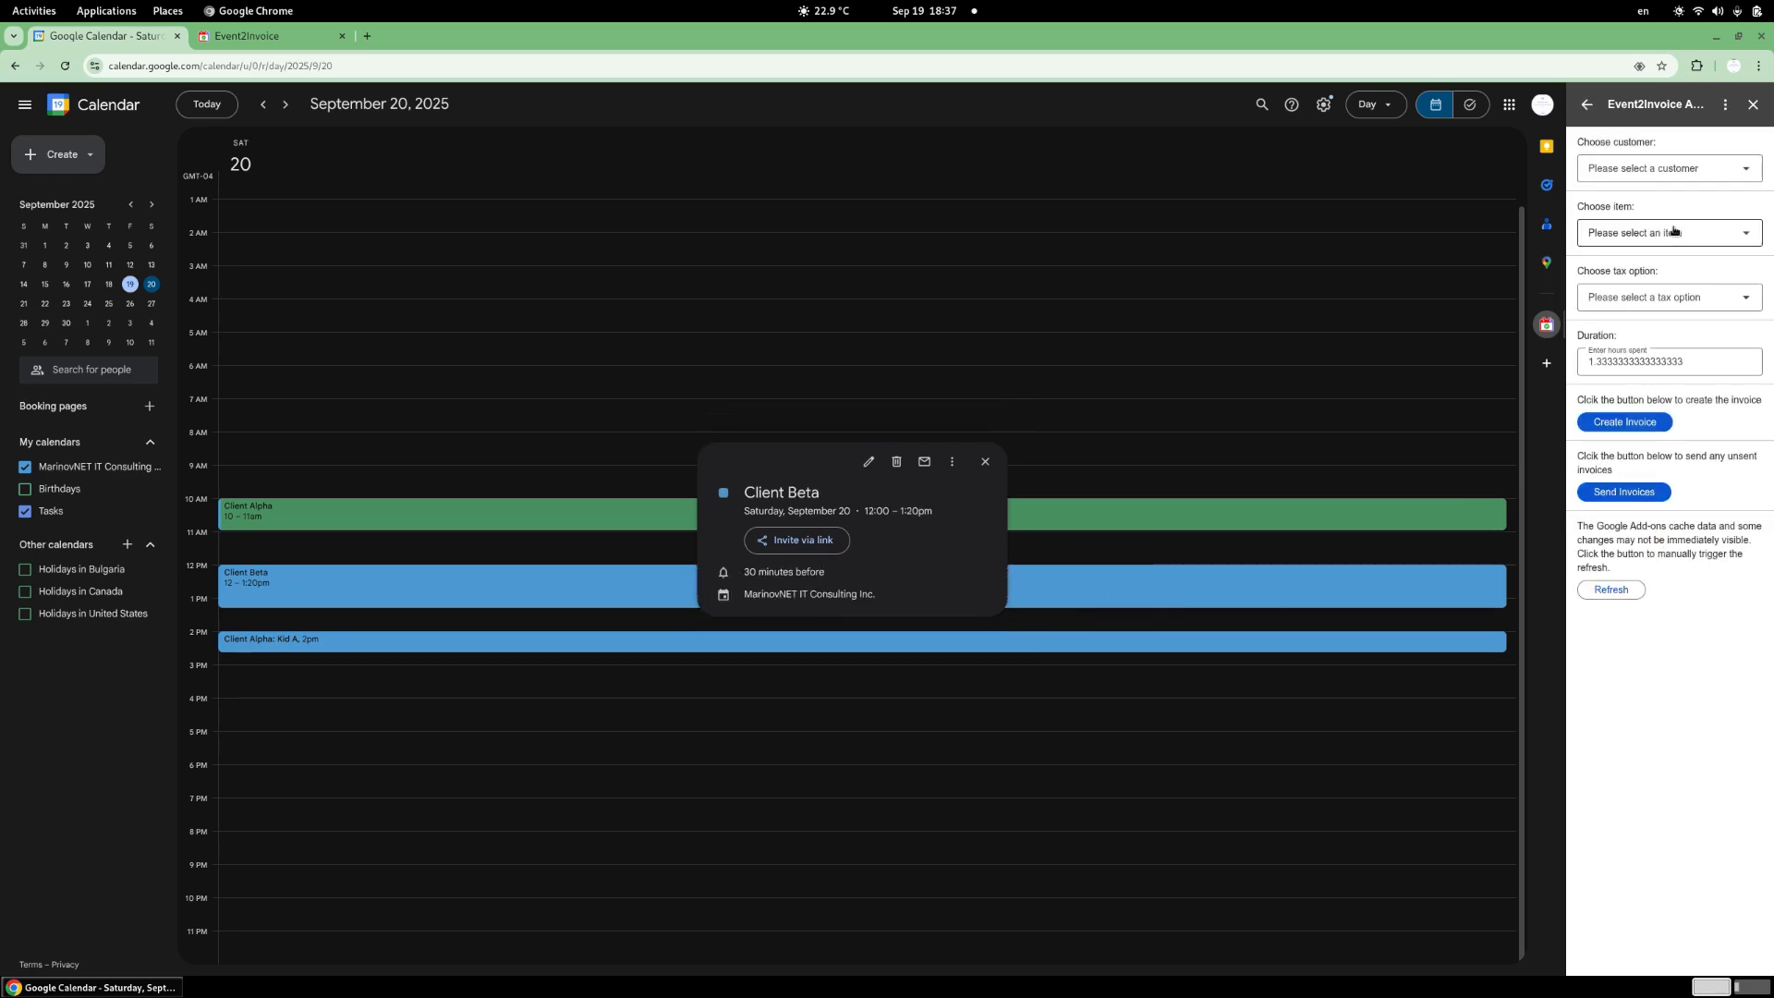
click(1658, 172)
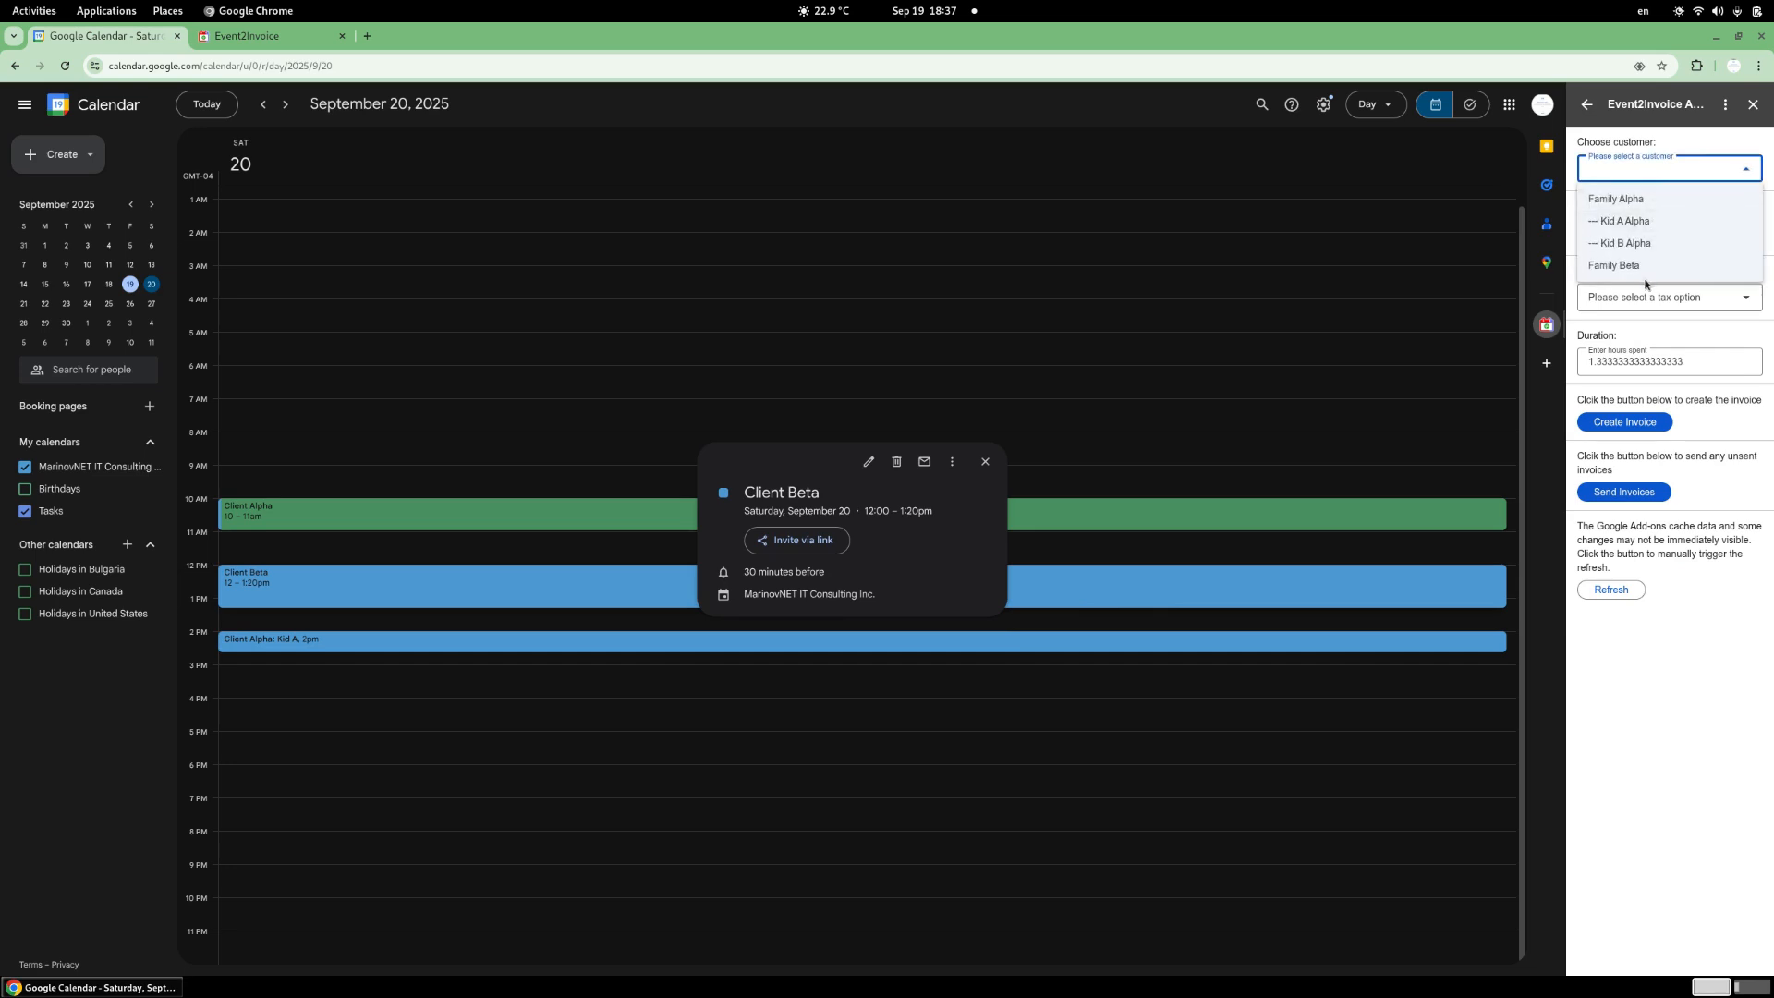
click(1651, 261)
click(1651, 238)
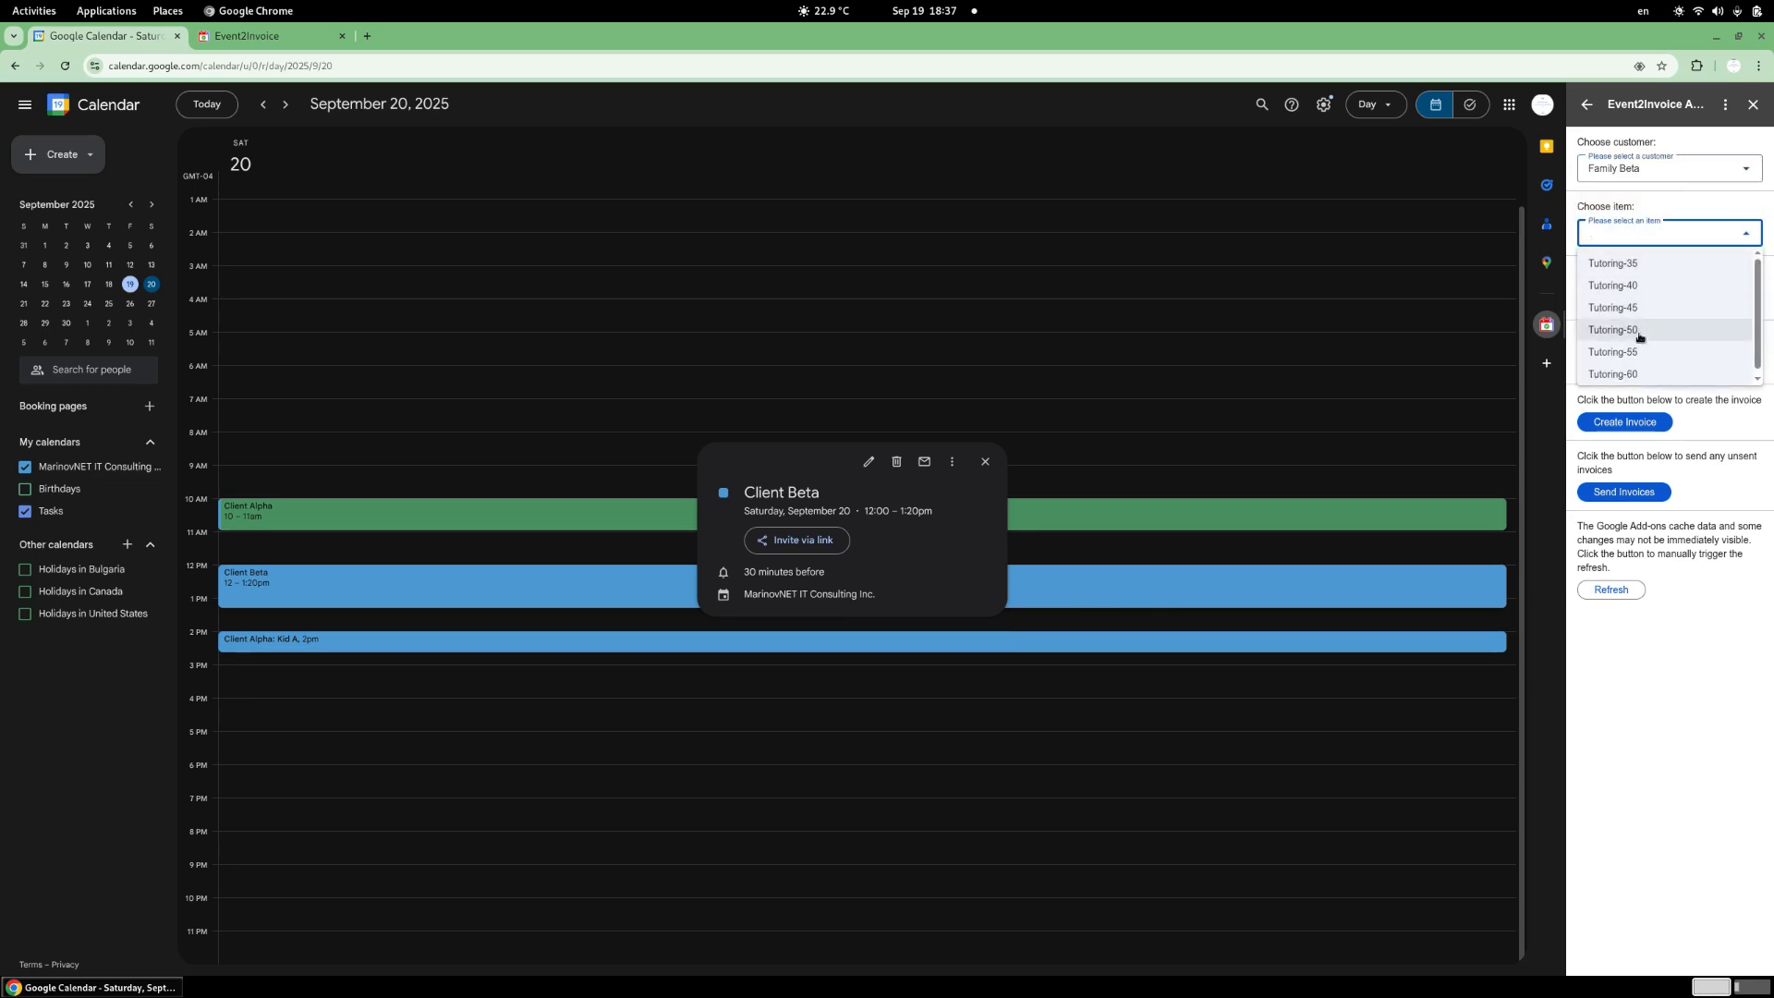
click(1639, 337)
click(1636, 299)
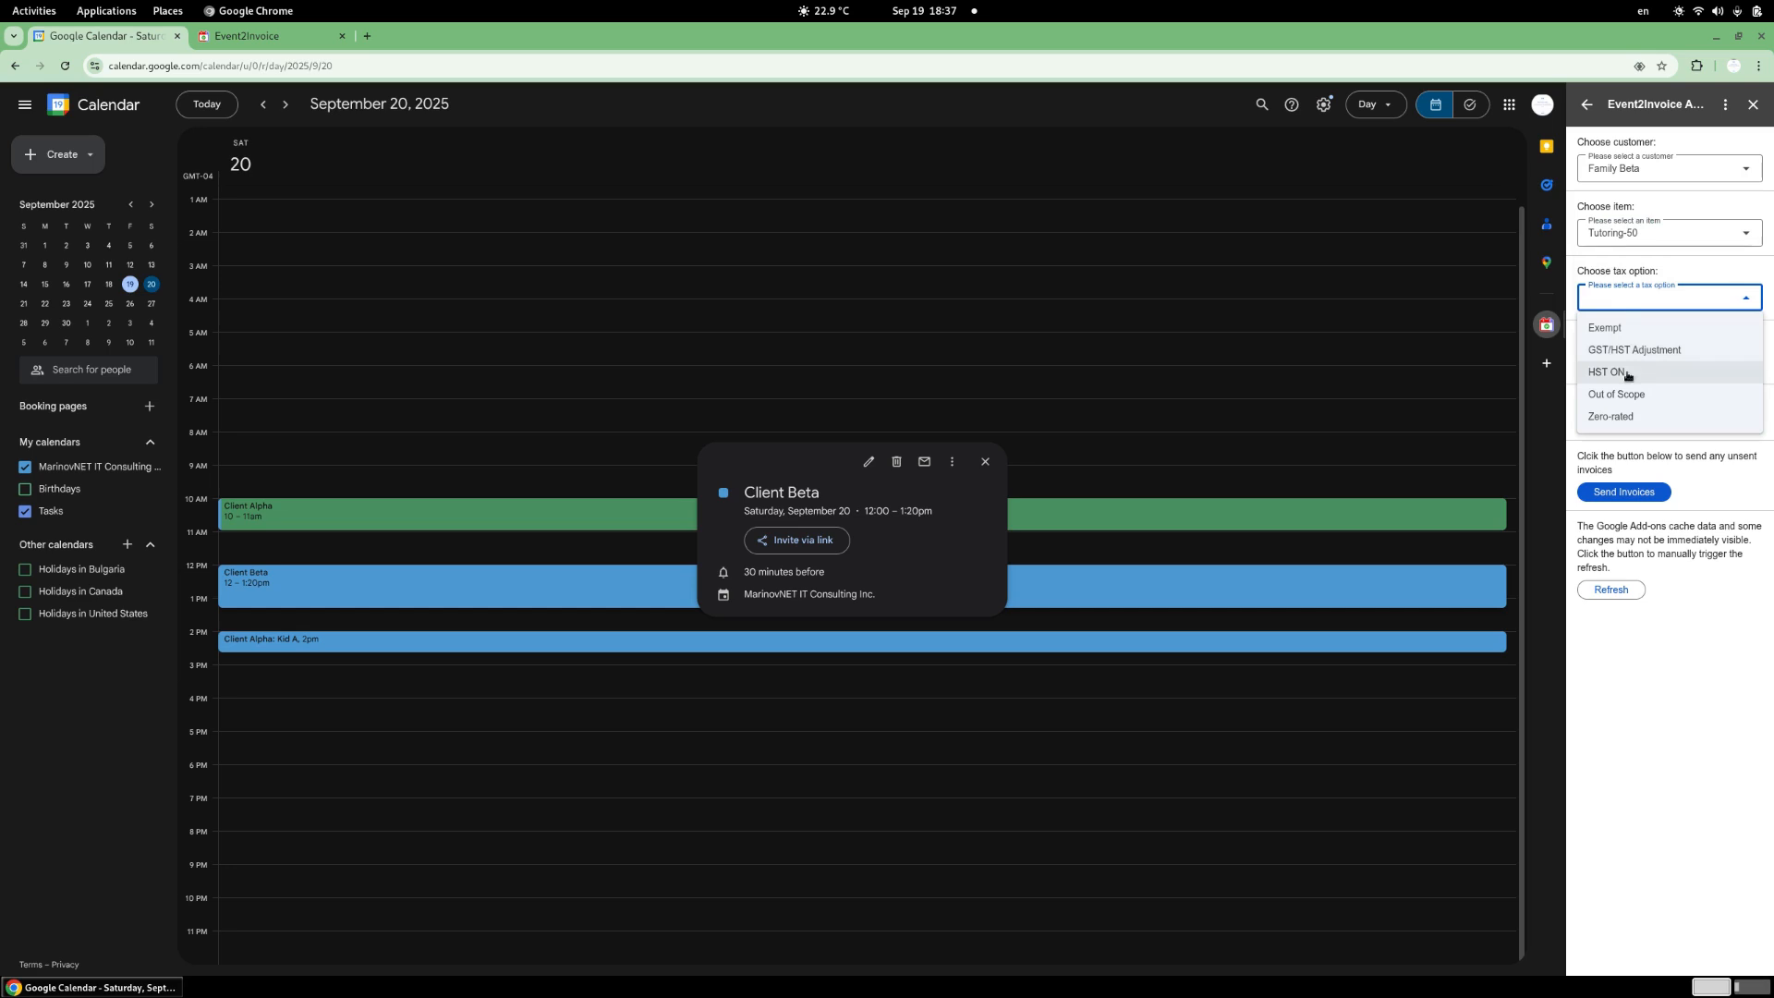
click(1628, 367)
click(1619, 428)
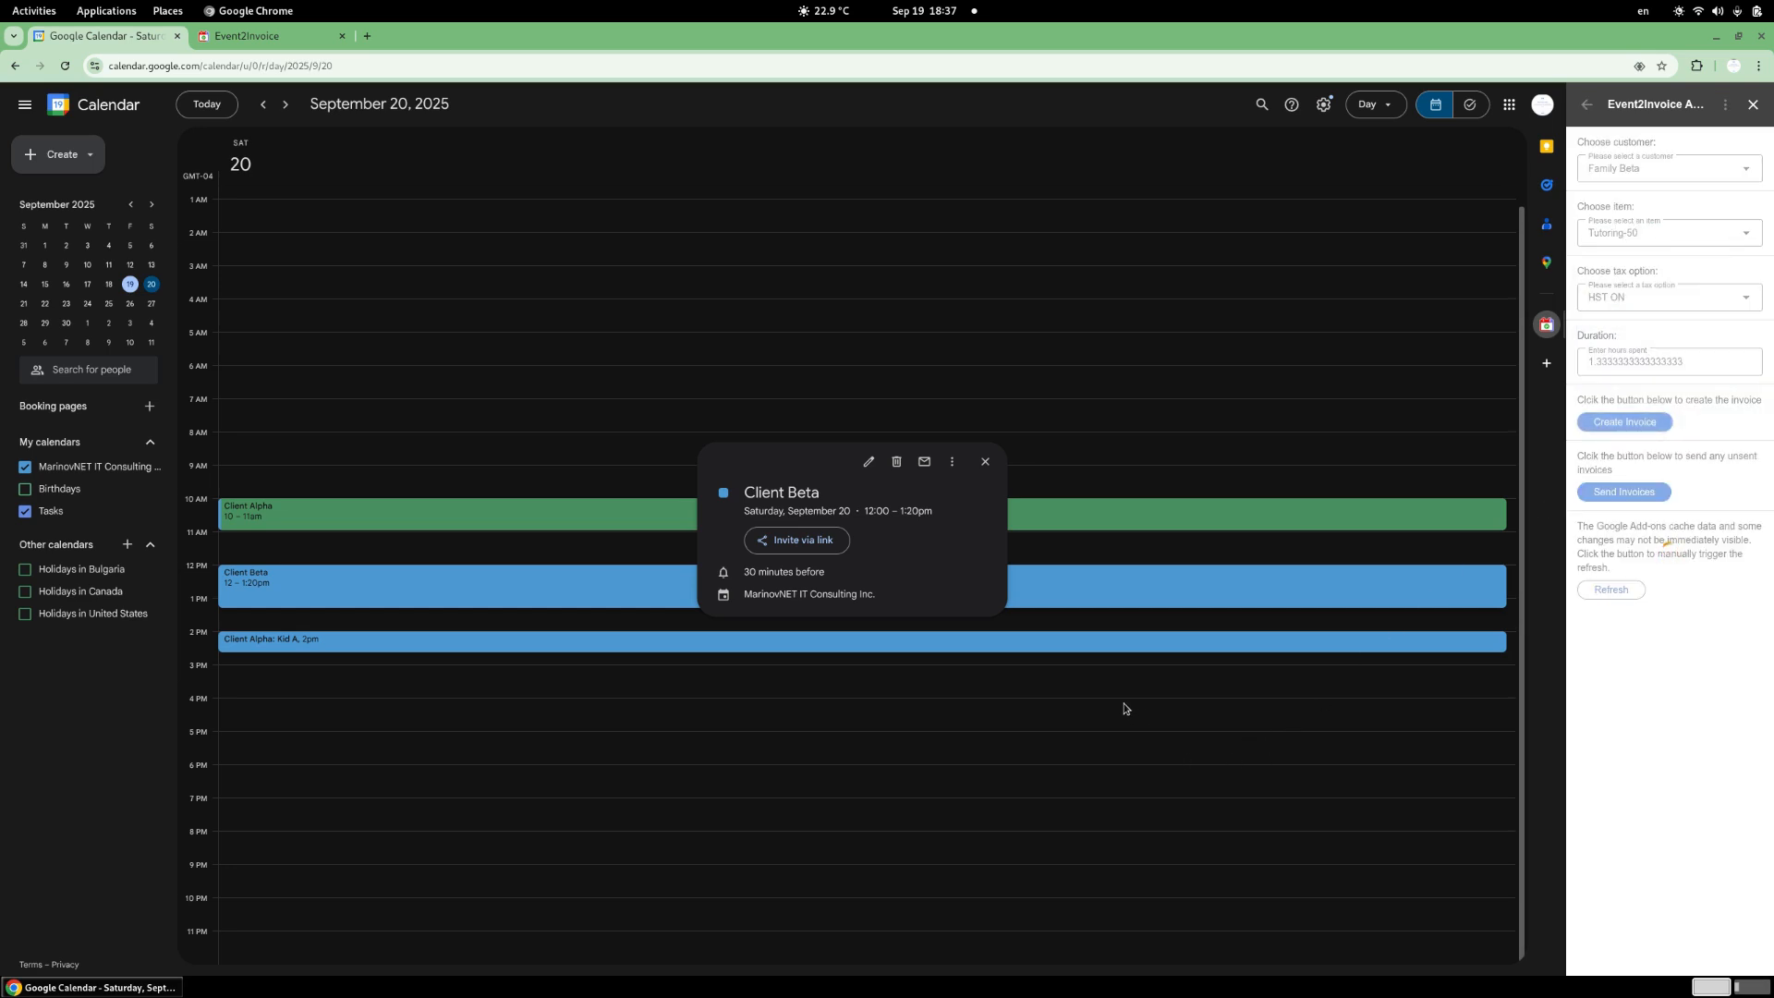
- Create an invoice from the Client Alpha: Kid A event for customer Kid A Alpha with item Tutoring-45 and tax option HST ON
click(1099, 646)
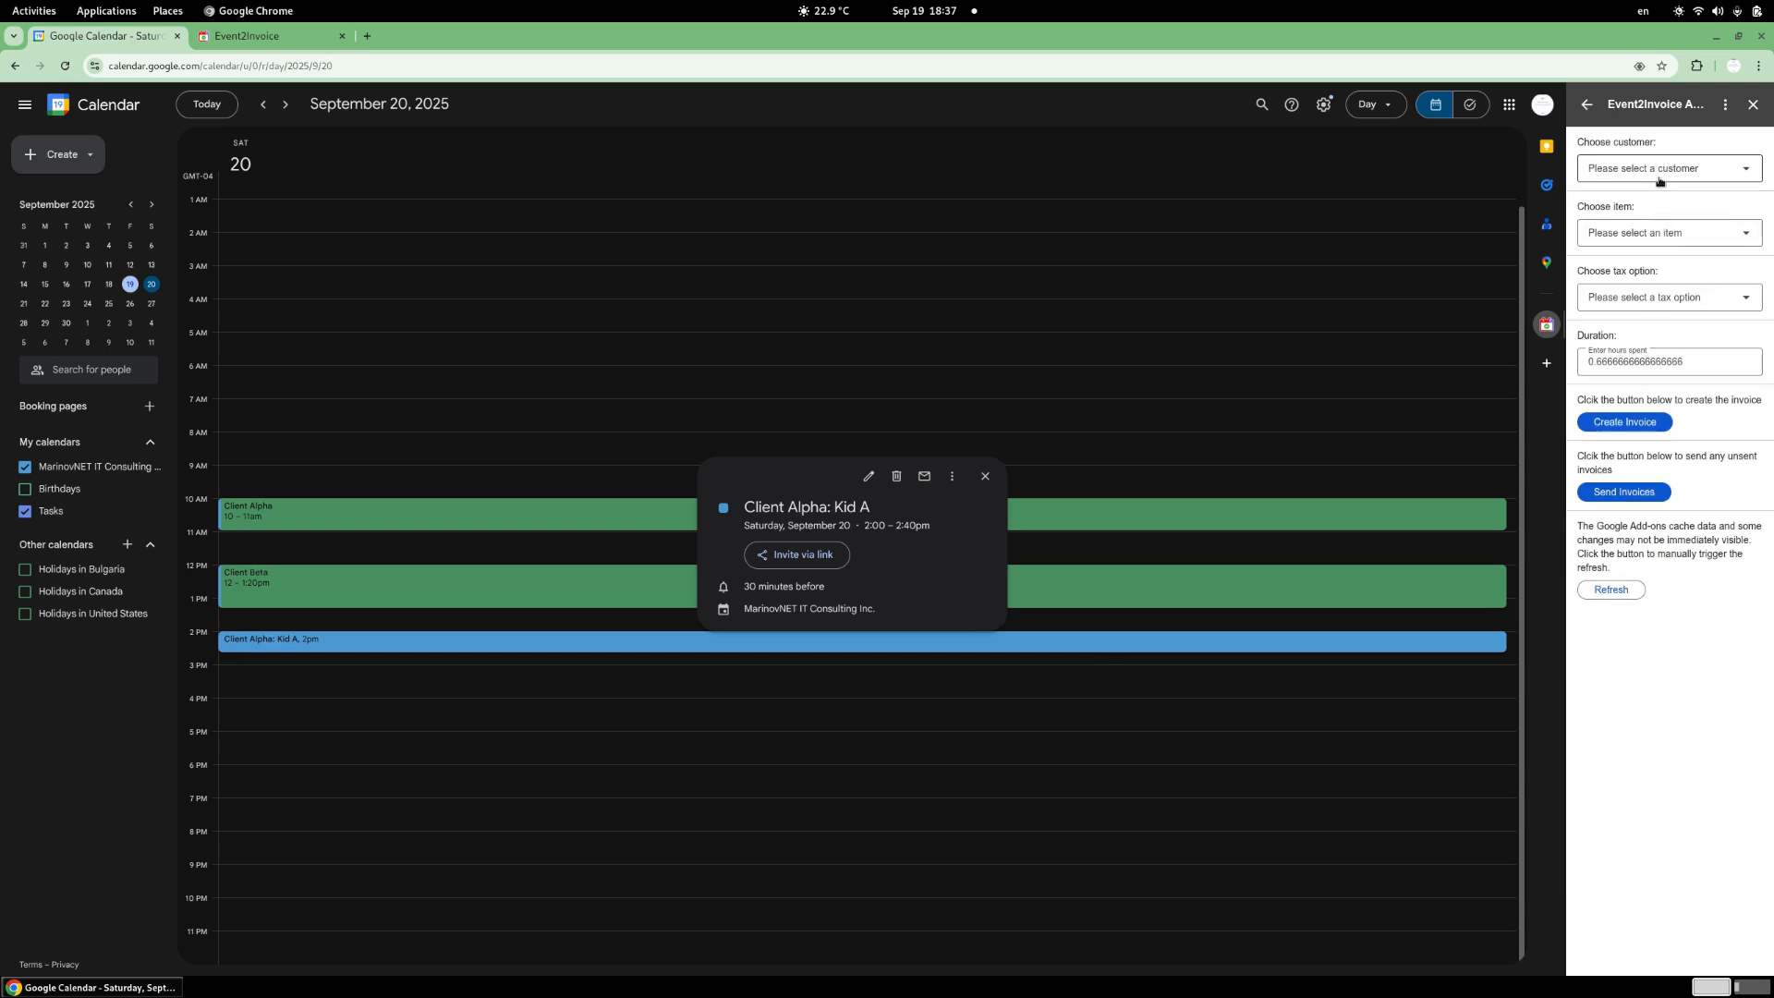
click(1659, 170)
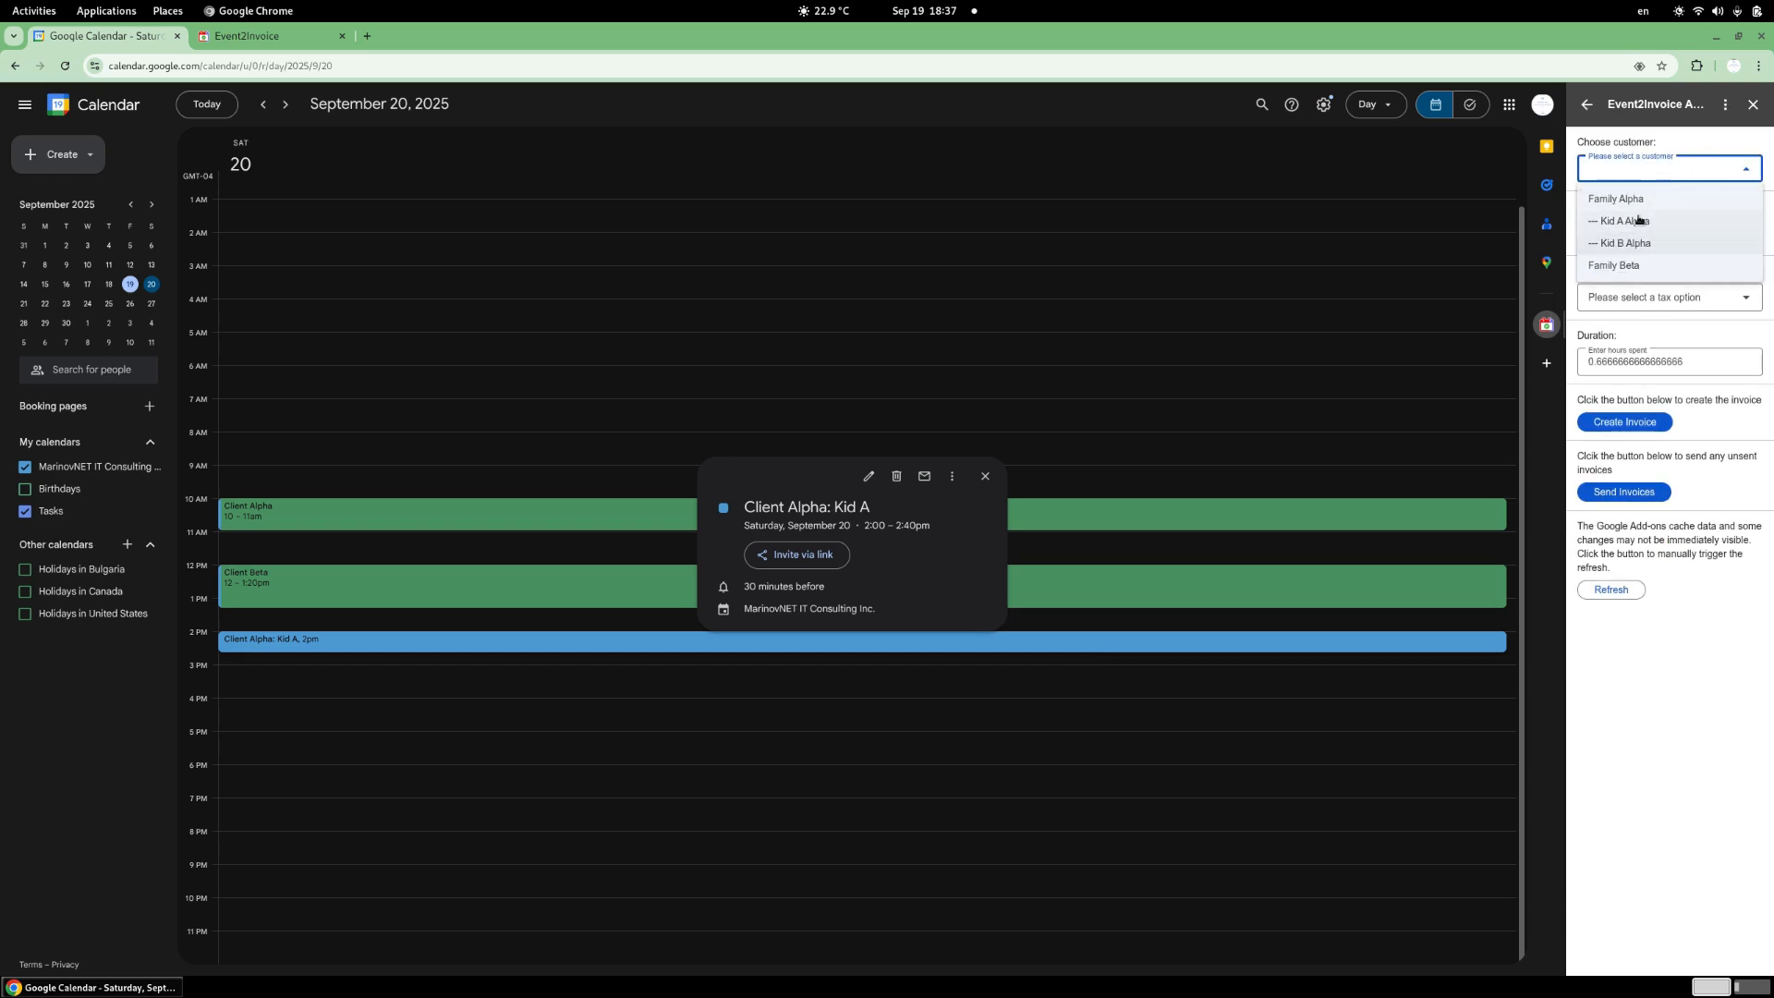
click(1638, 219)
click(1654, 233)
click(1653, 298)
click(1653, 298)
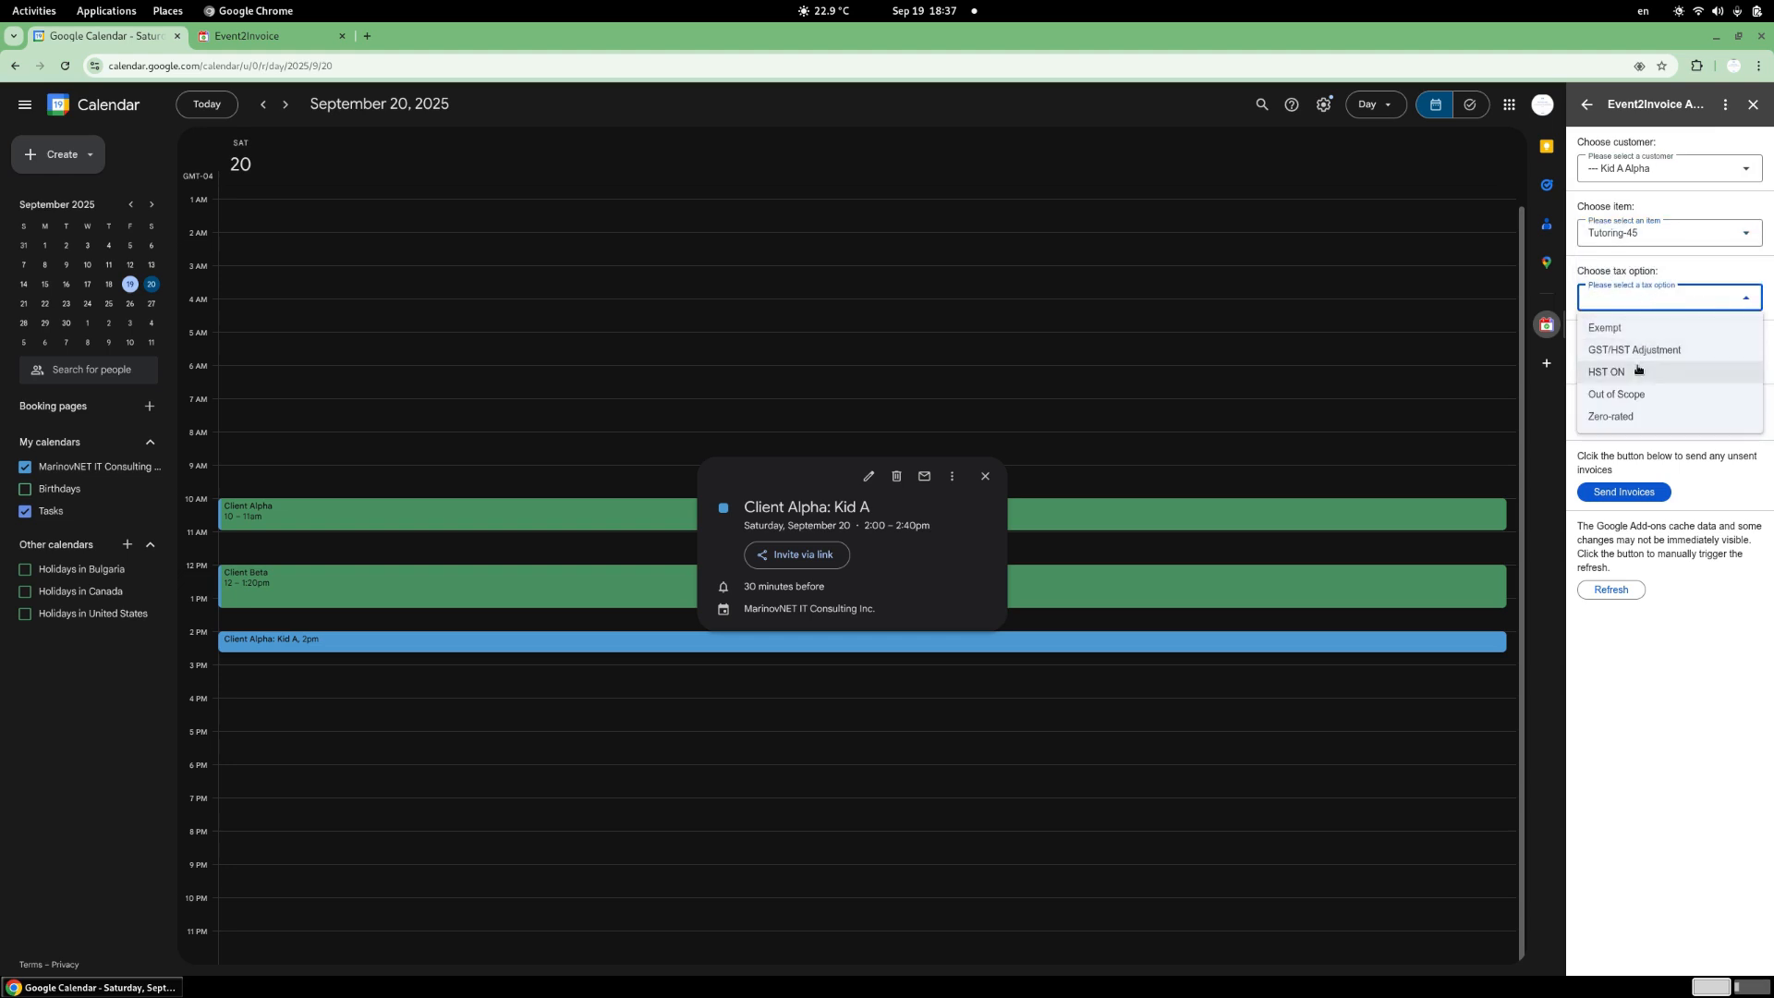
click(1636, 366)
click(1628, 420)
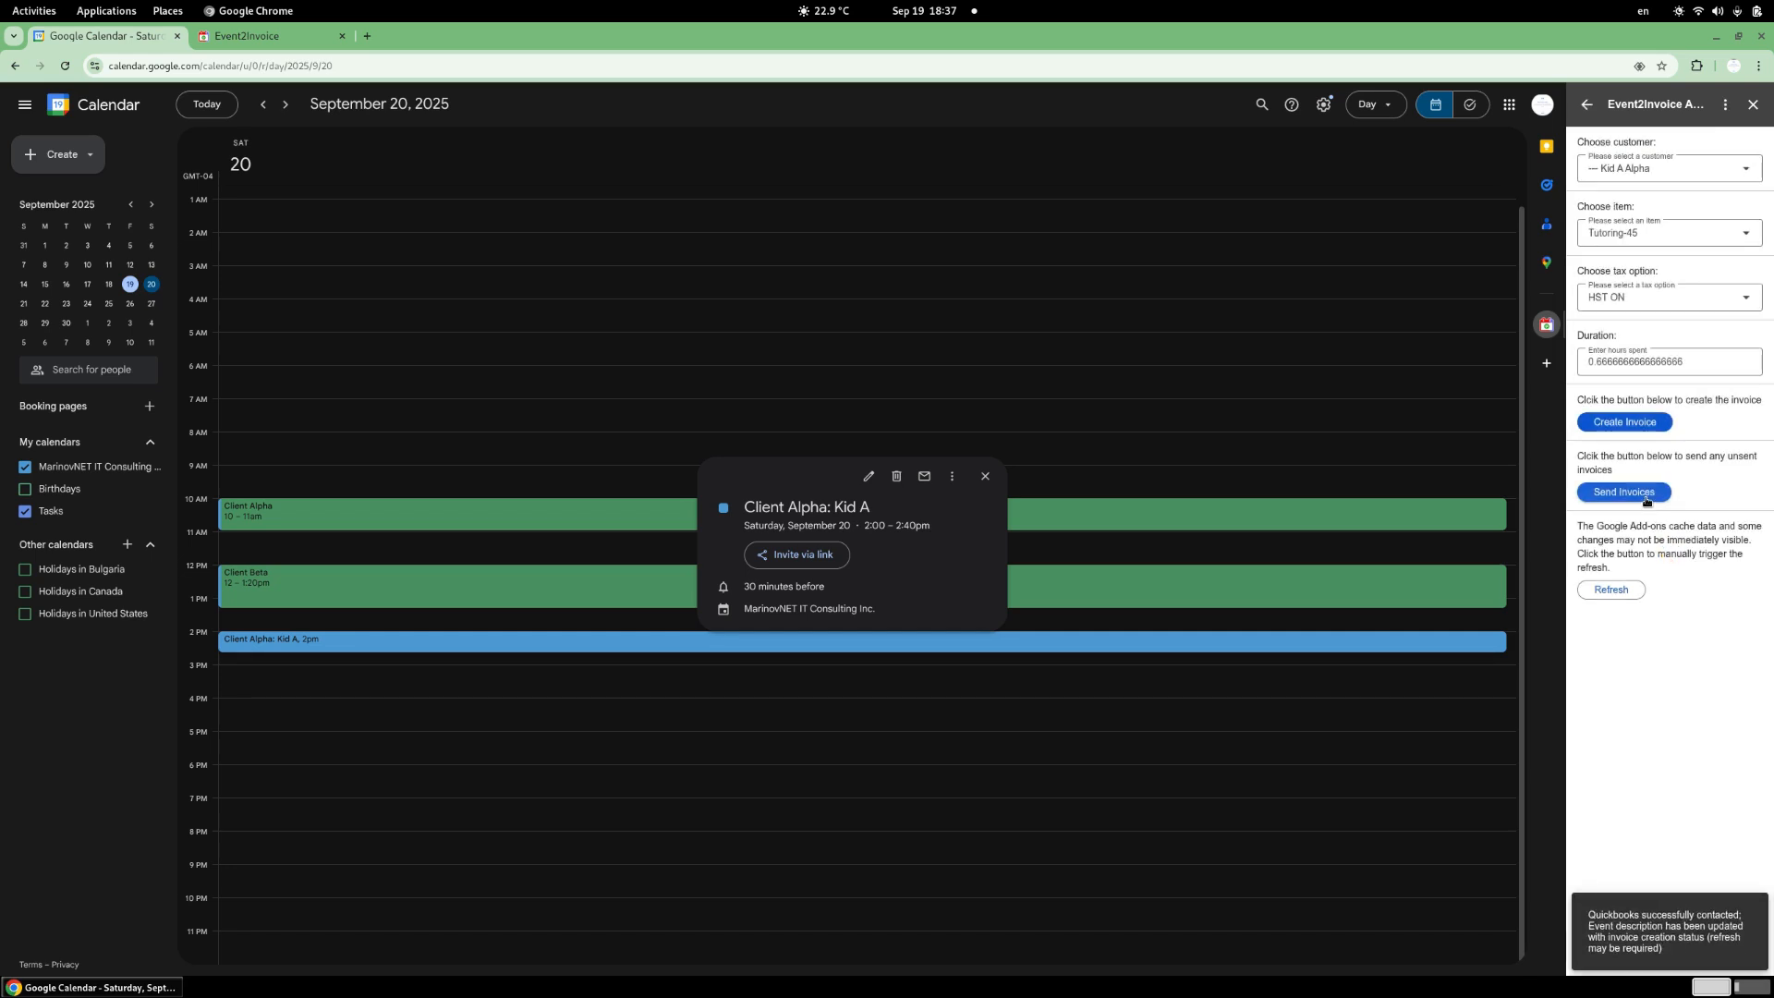
- Send the remaining unsent invoices and refresh the add-on
click(1648, 495)
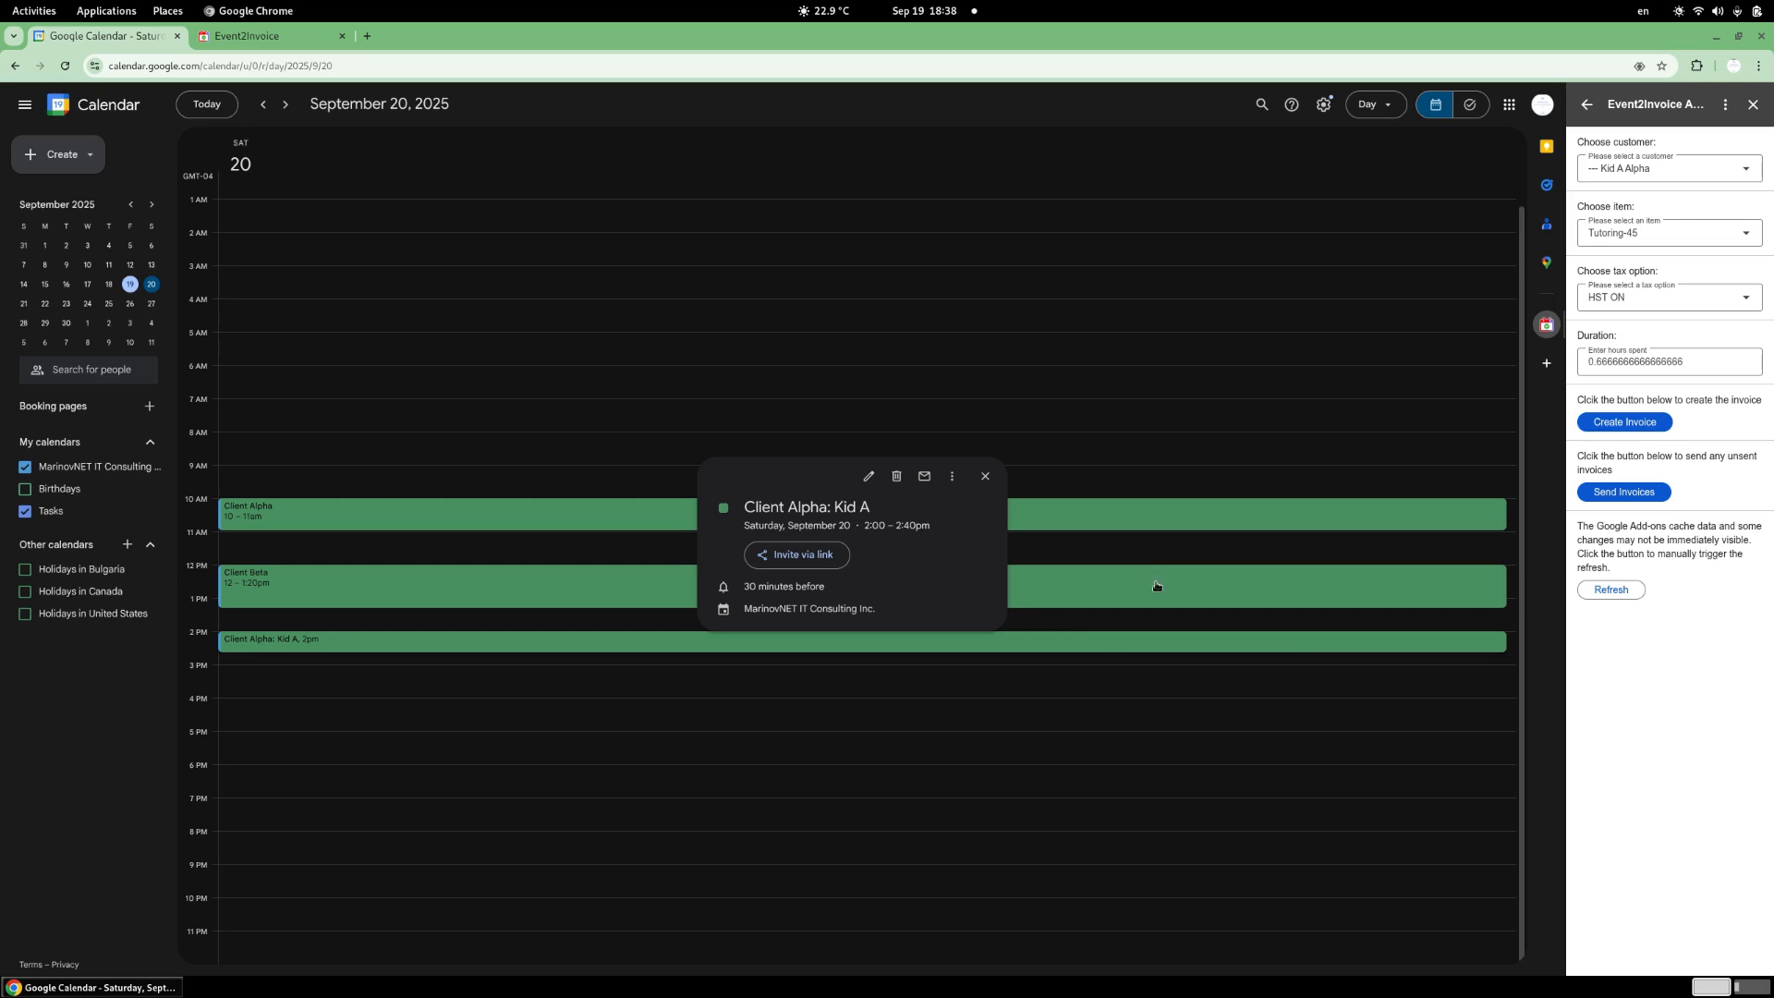
click(1612, 591)
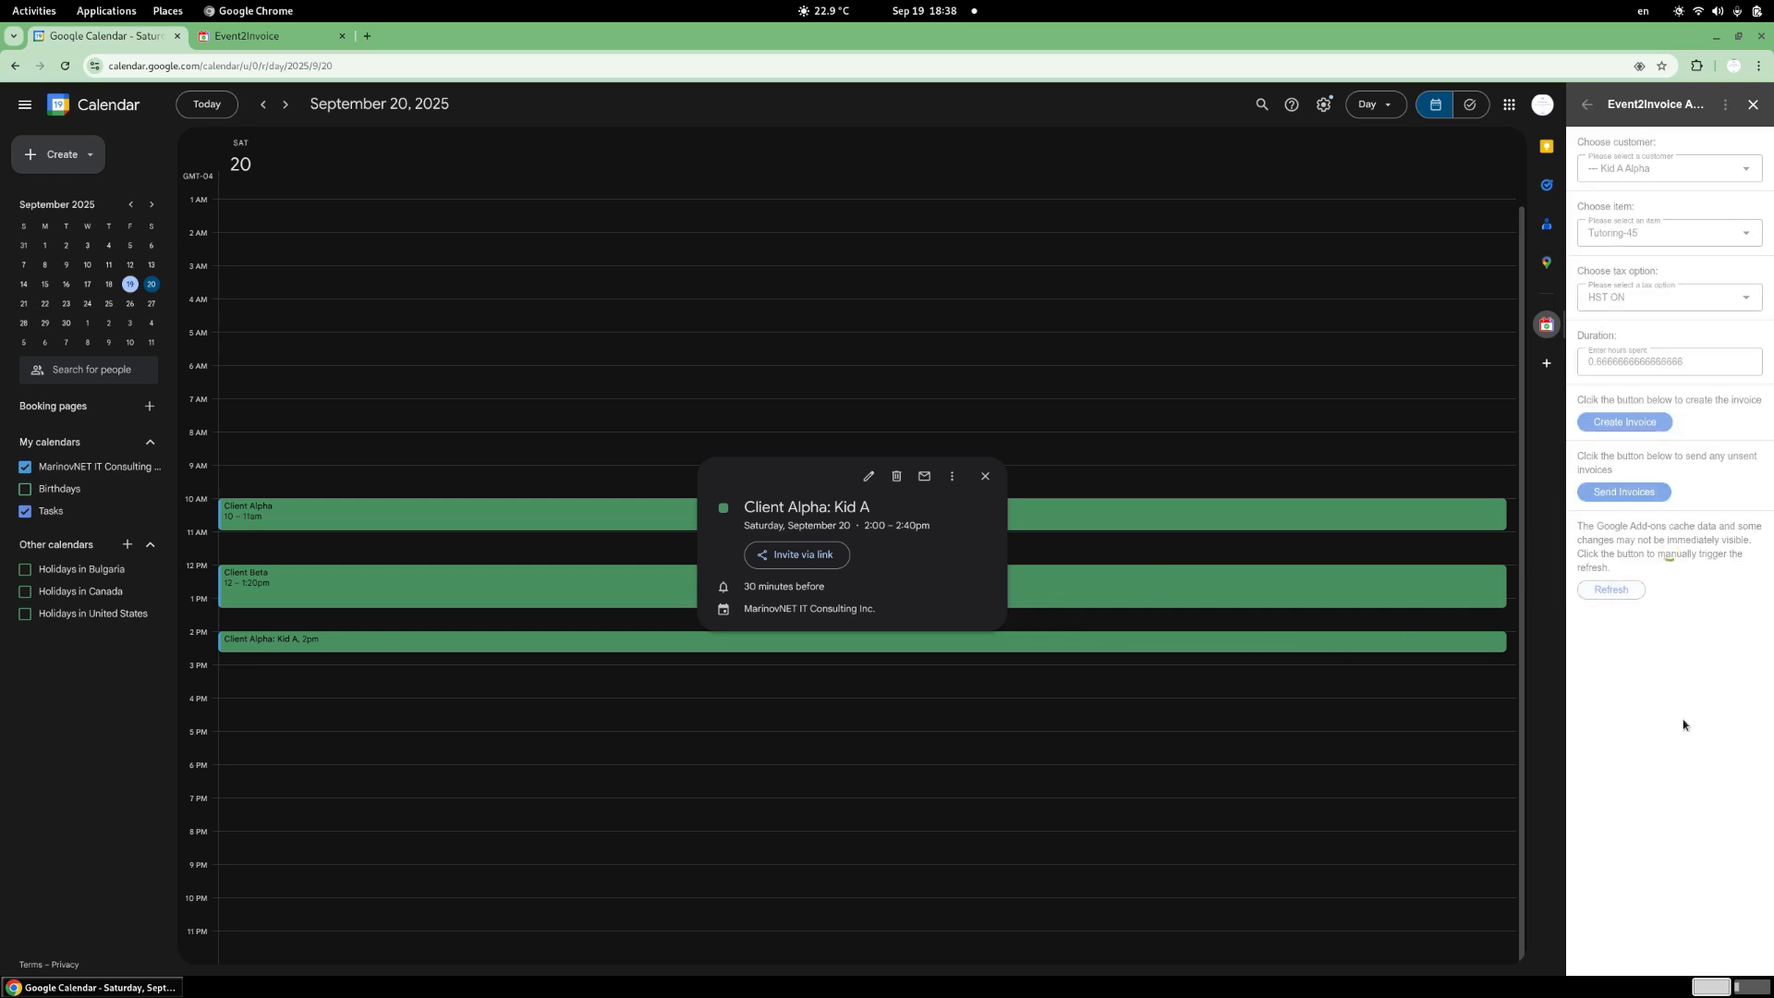